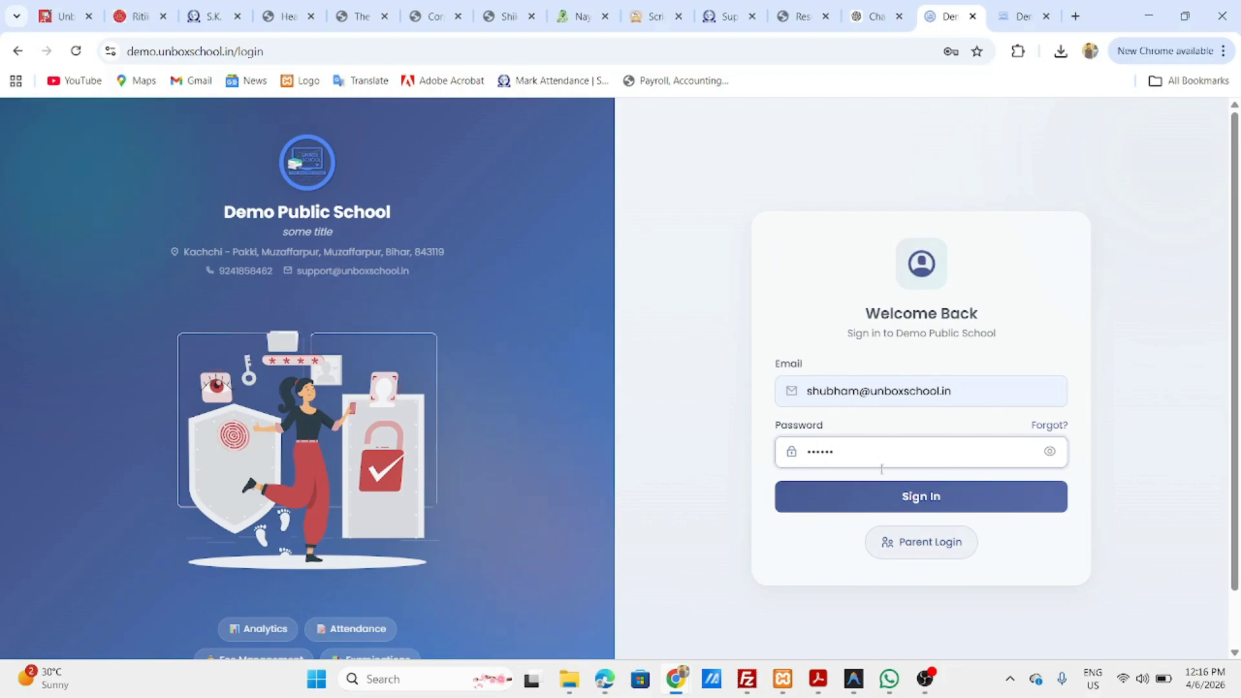
- Sign in to the Demo Public School portal and look over the dashboard's heading and quick actions
left_click(873, 508)
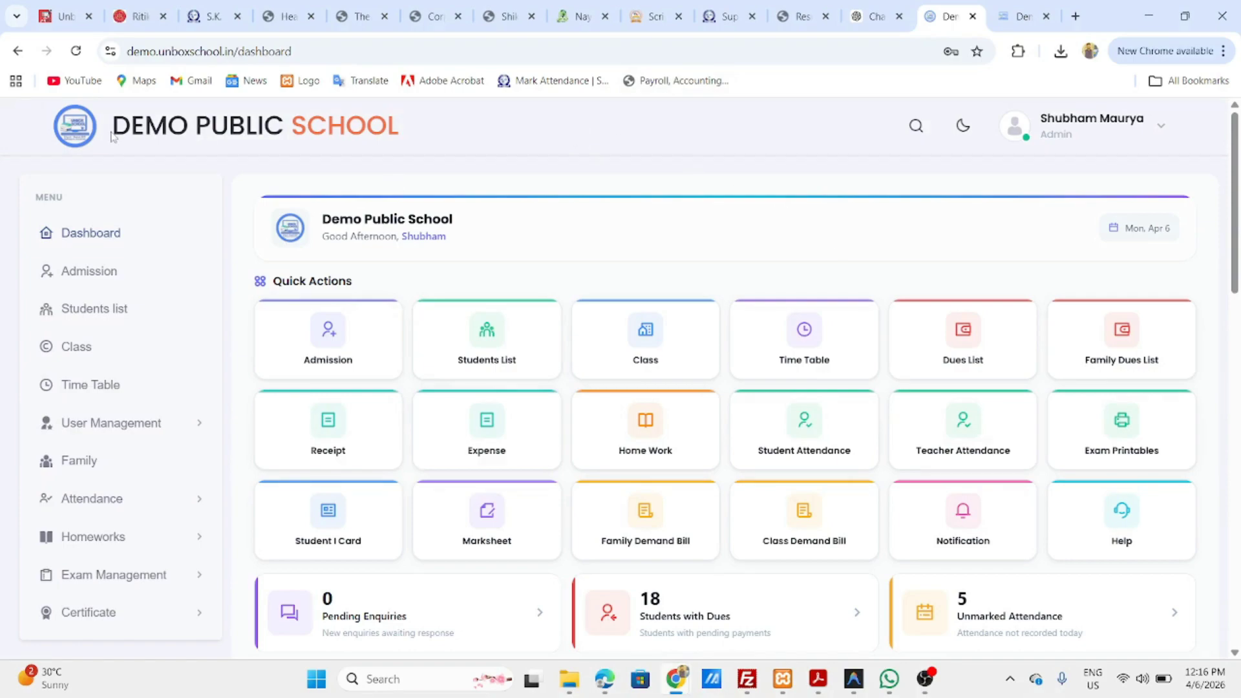
left_click_drag(113, 133, 406, 131)
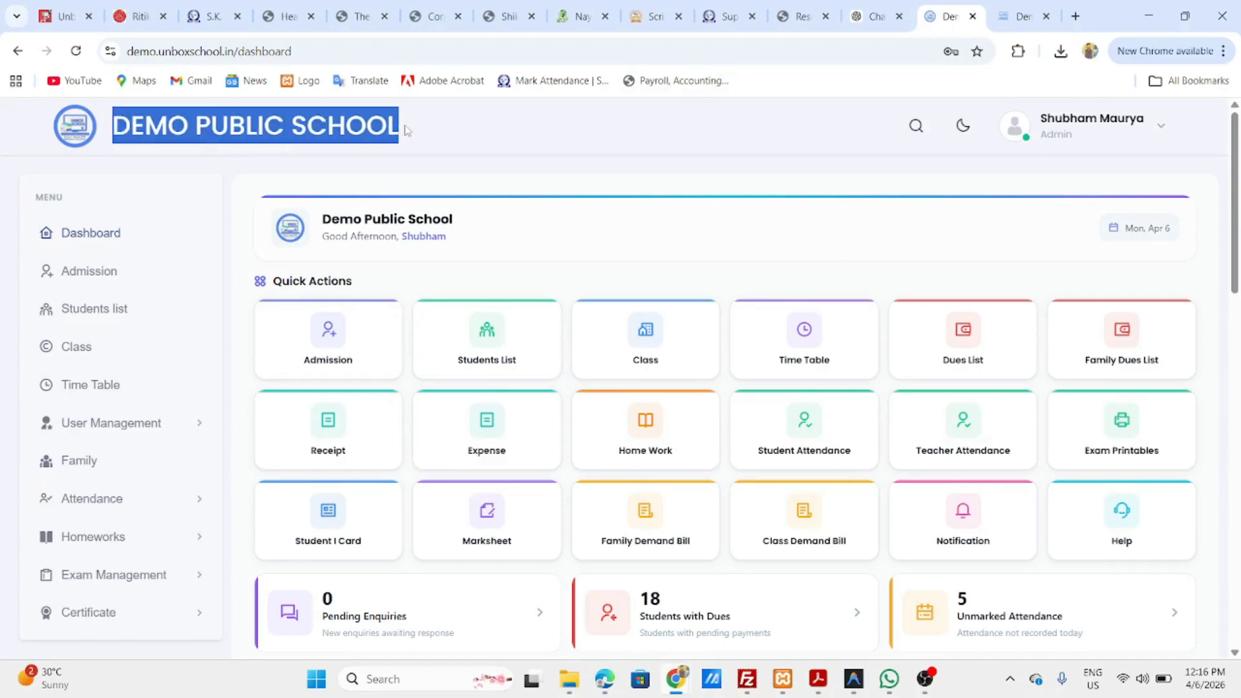
left_click(499, 142)
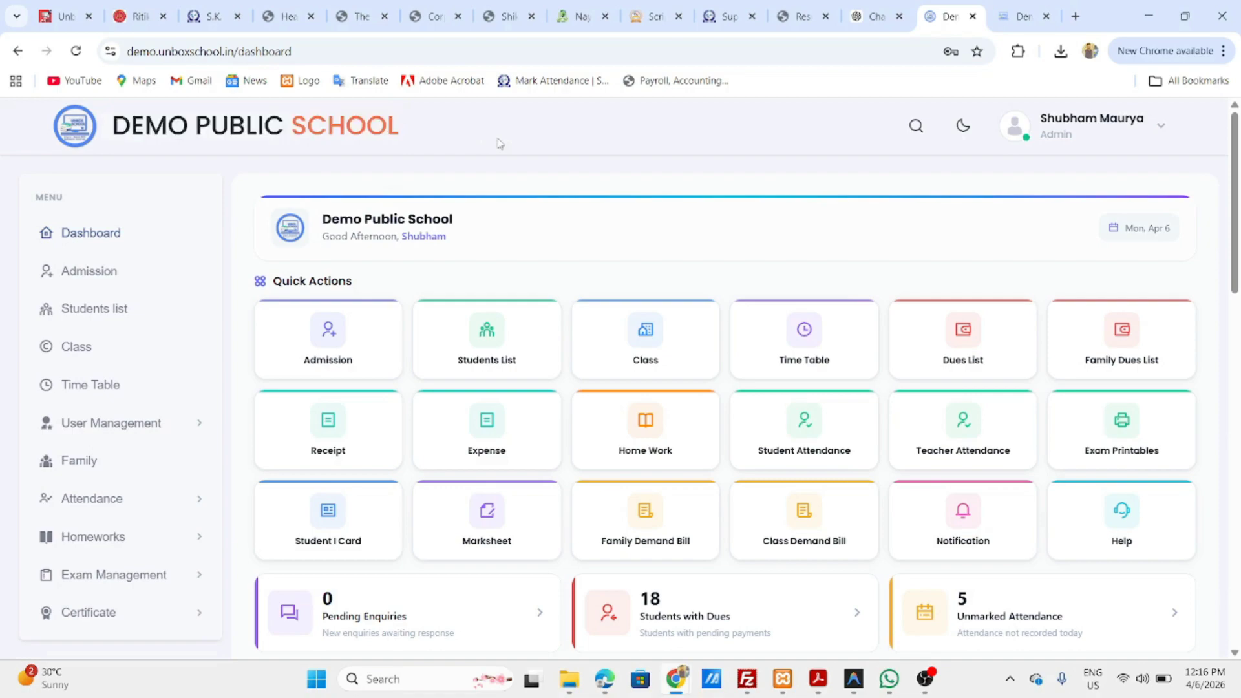
scroll(510, 210, "down", 1)
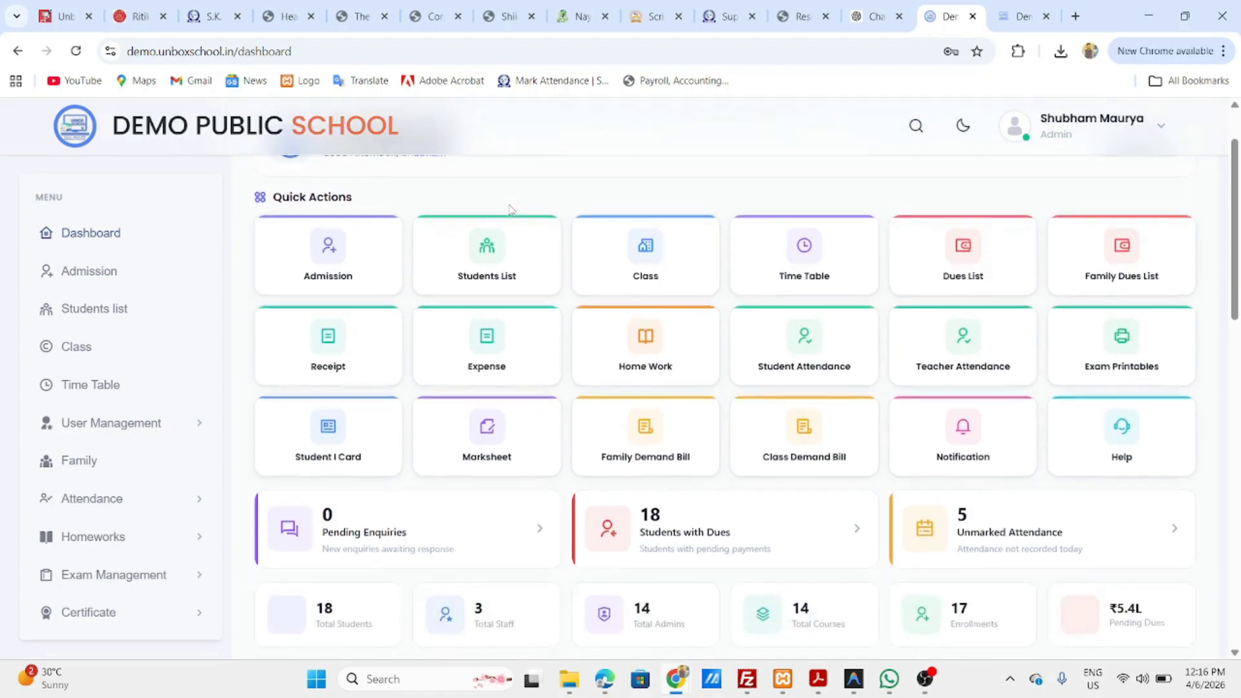
scroll(511, 210, "up", 1)
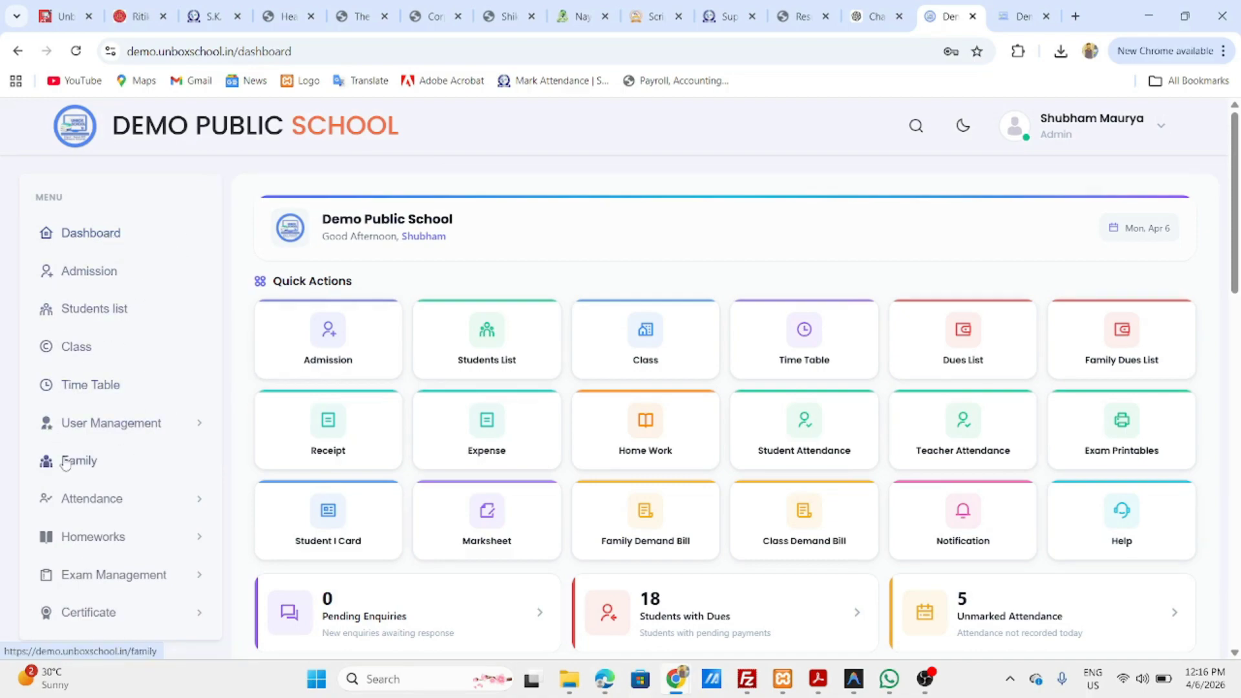
- Examine the navigation menu's modules and the dashboard's attendance, financial overview, recent transactions and message statistics
scroll(116, 542, "down", 1)
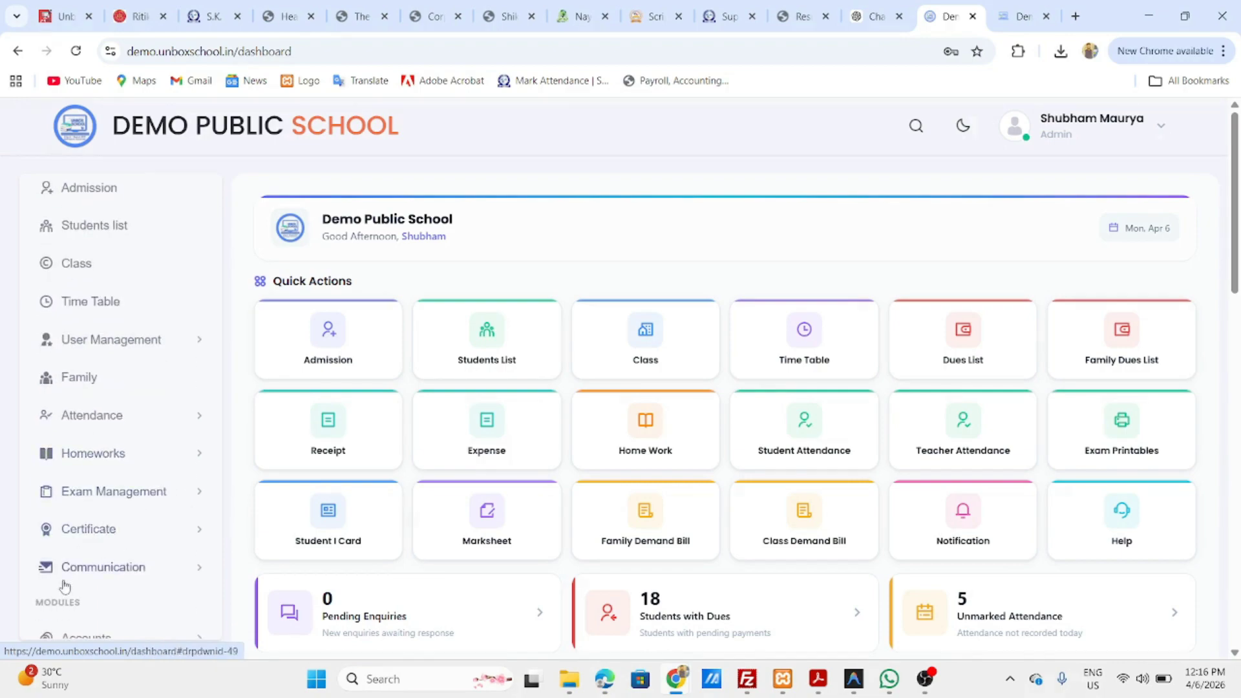
scroll(65, 585, "down", 2)
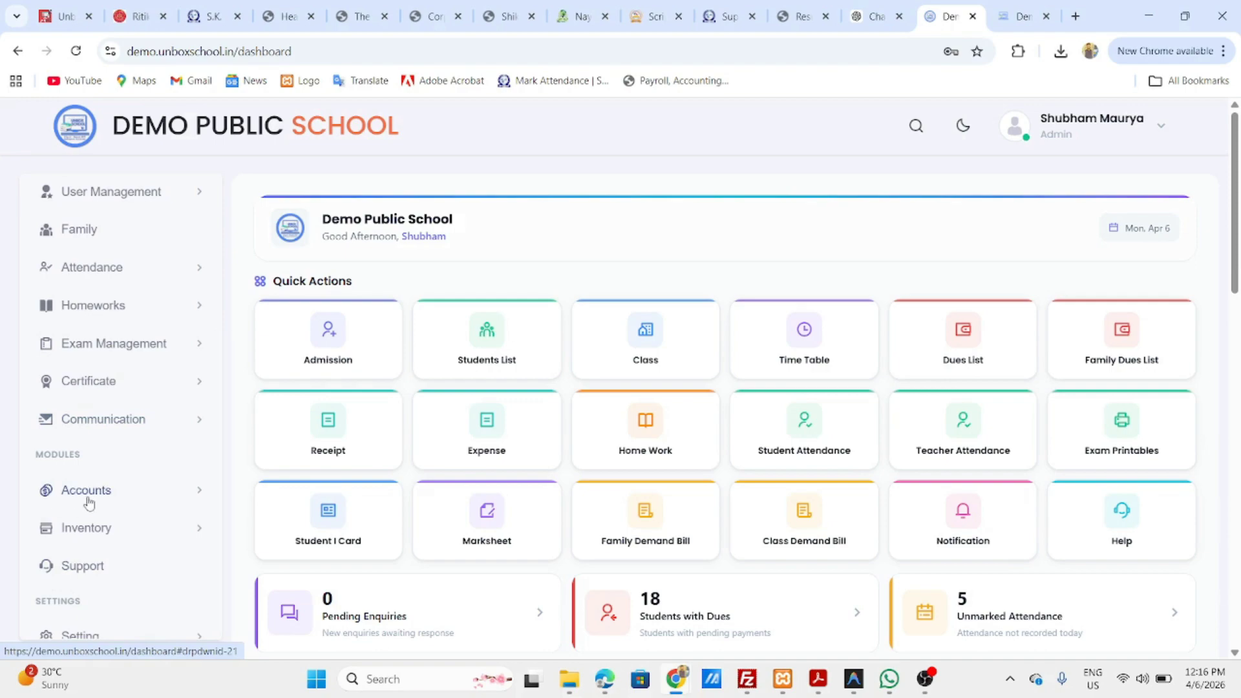
scroll(101, 573, "down", 1)
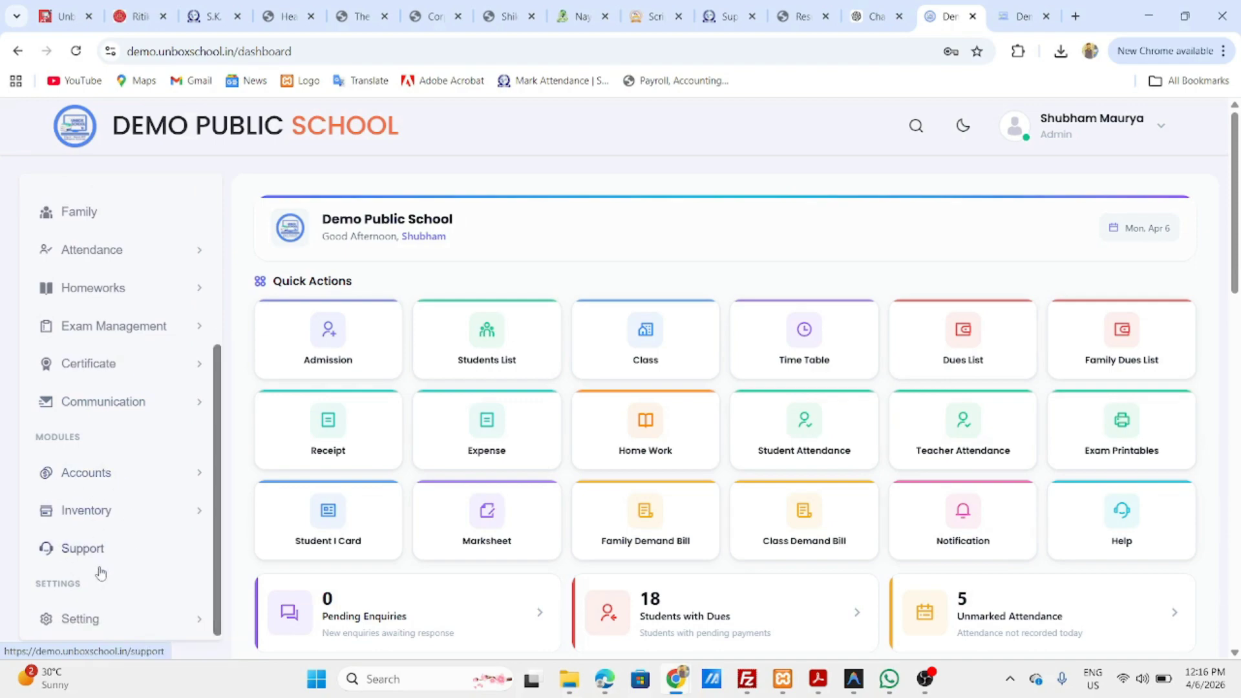
scroll(100, 573, "up", 4)
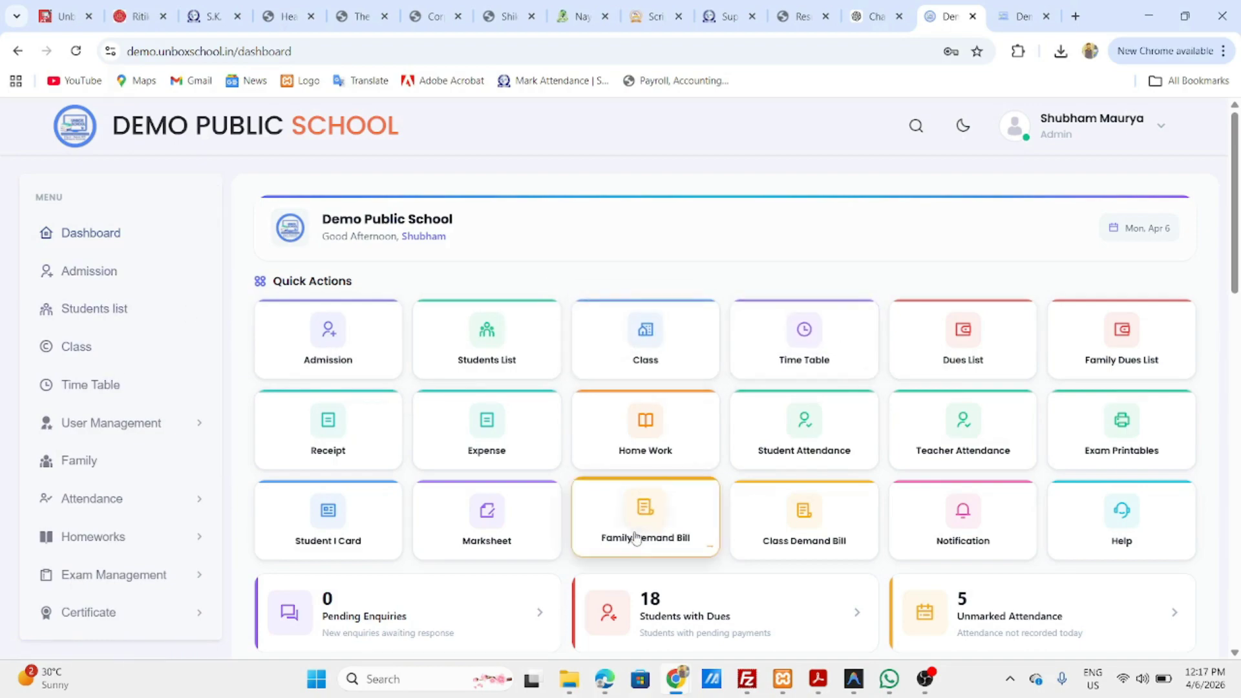
scroll(735, 390, "down", 5)
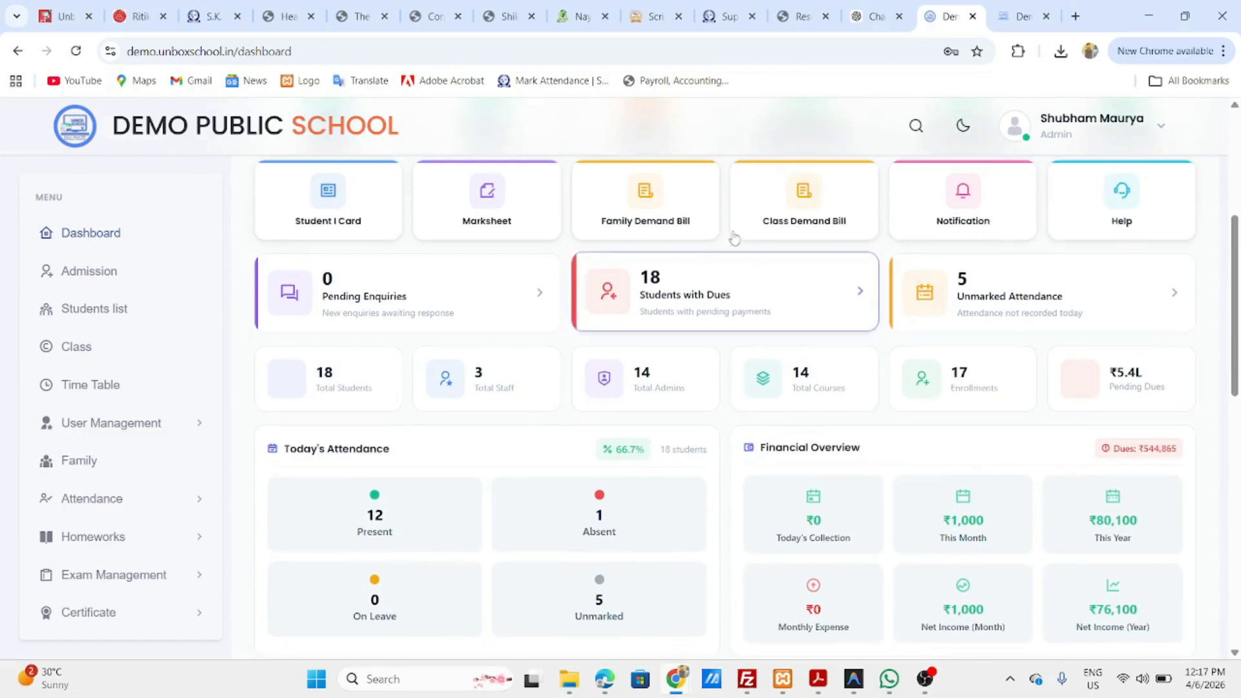
scroll(580, 466, "down", 3)
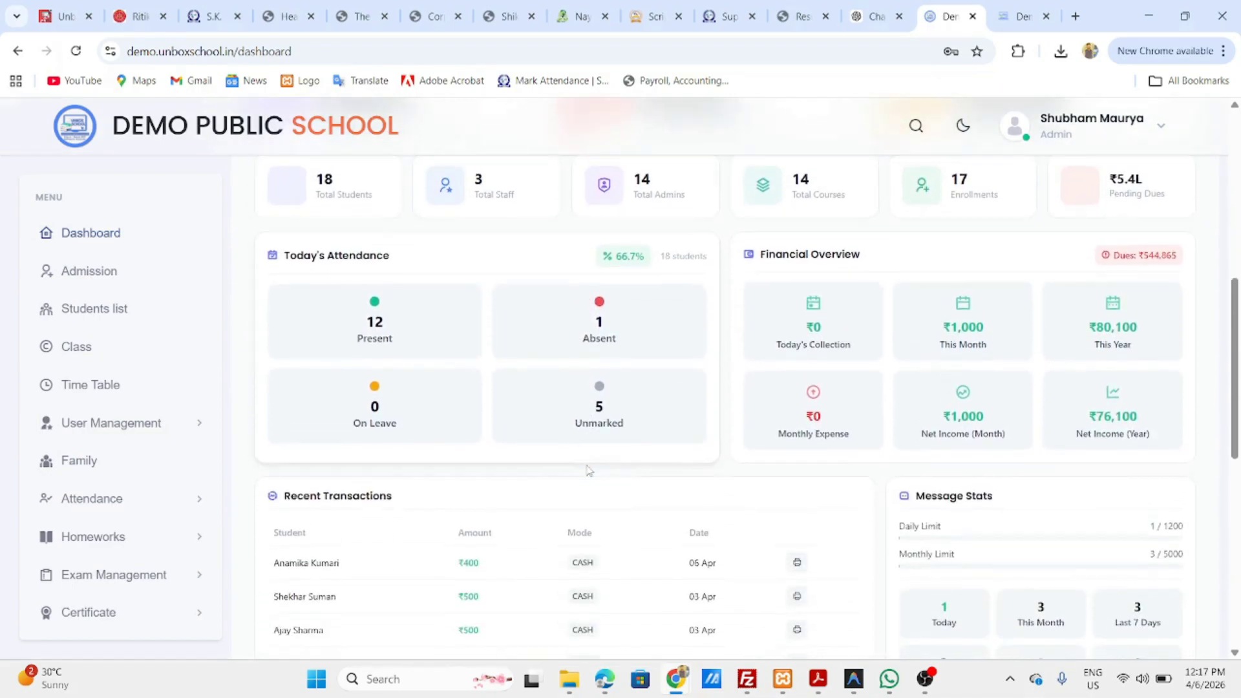
scroll(365, 514, "down", 1)
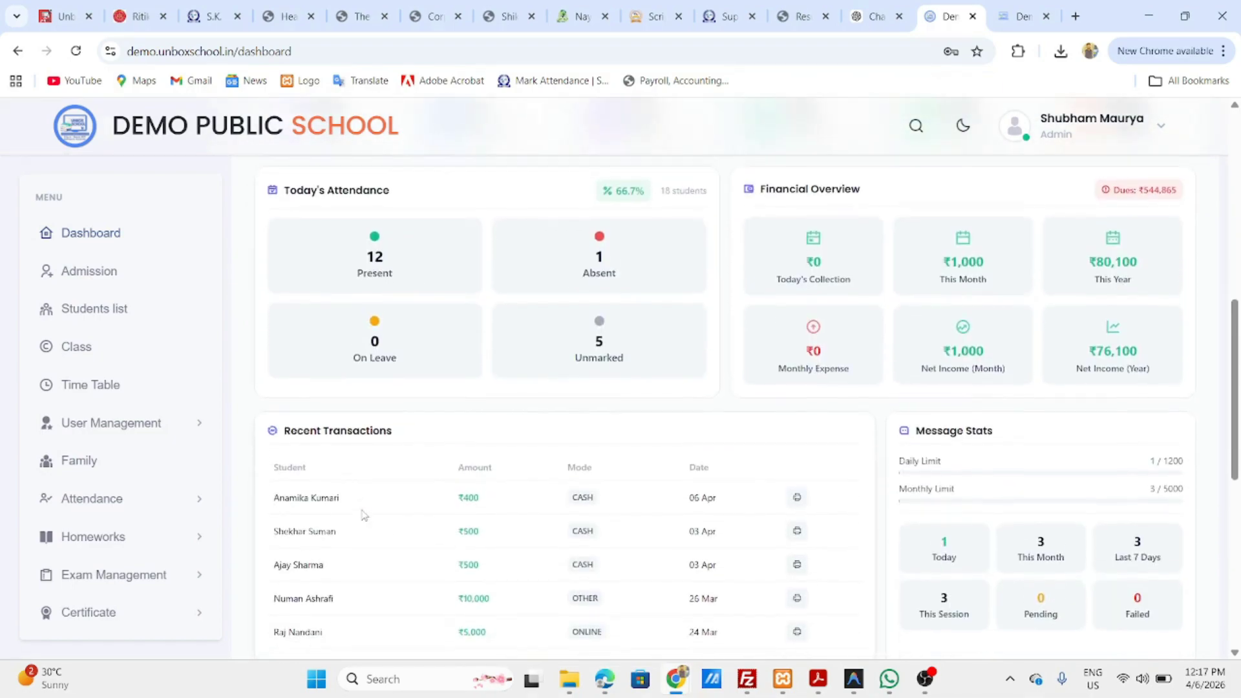
scroll(673, 517, "down", 2)
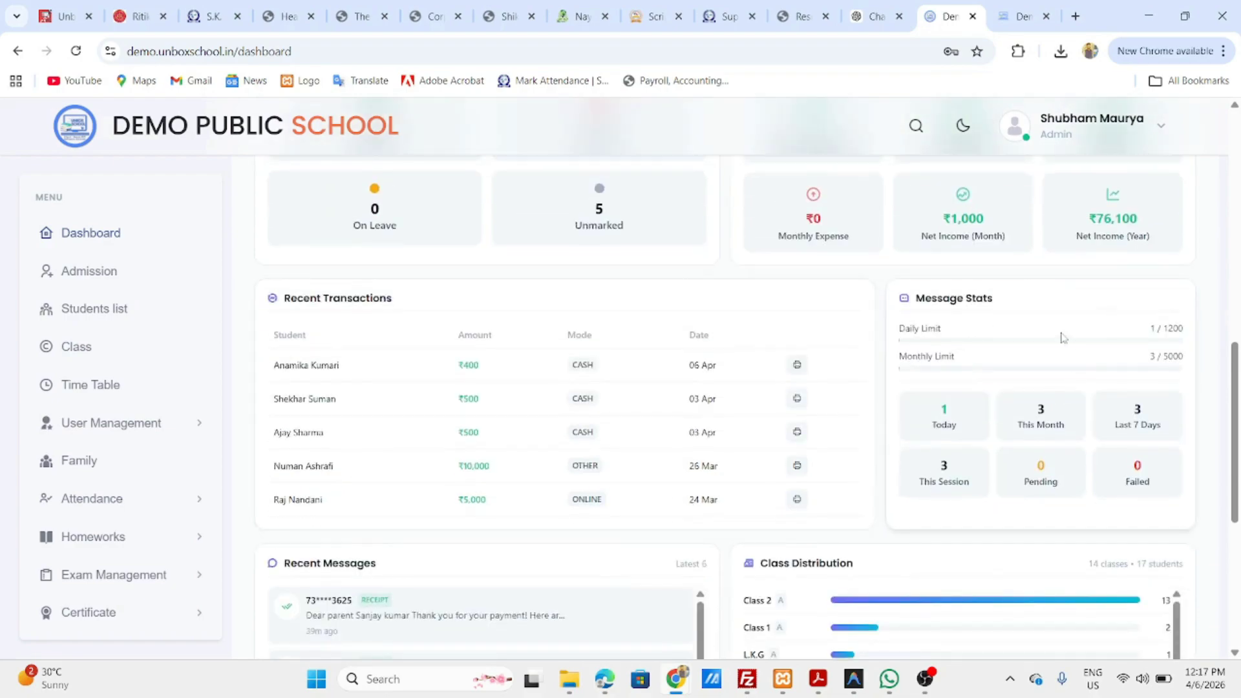
scroll(1053, 438, "up", 10)
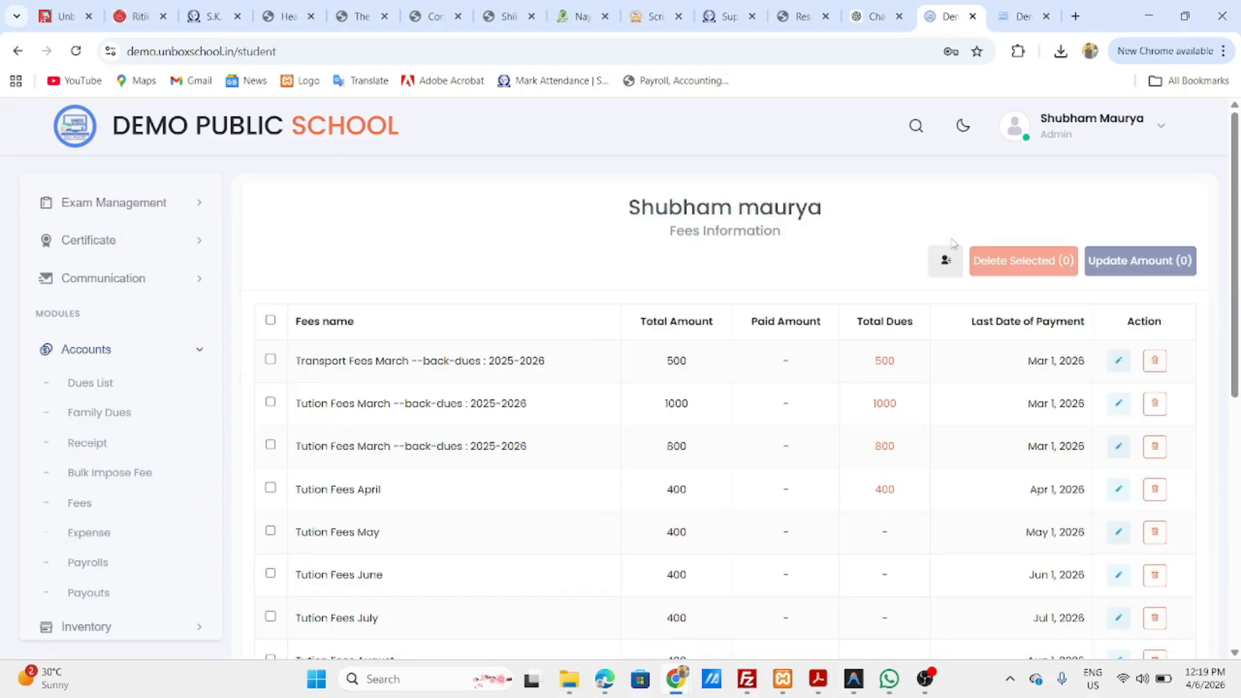
- Go from the student's fees information to the Dues List and open the fee payment for the Class 2 student owing ₹2700
left_click(946, 261)
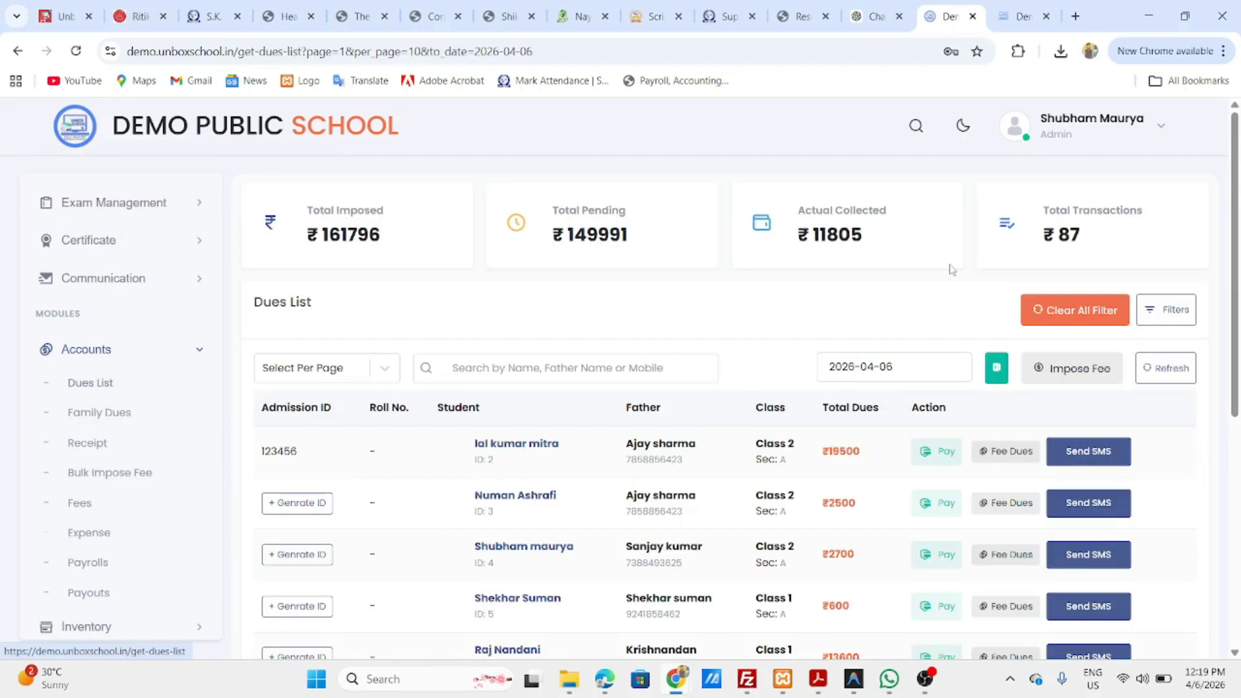
scroll(681, 445, "down", 2)
scroll(681, 445, "down", 1)
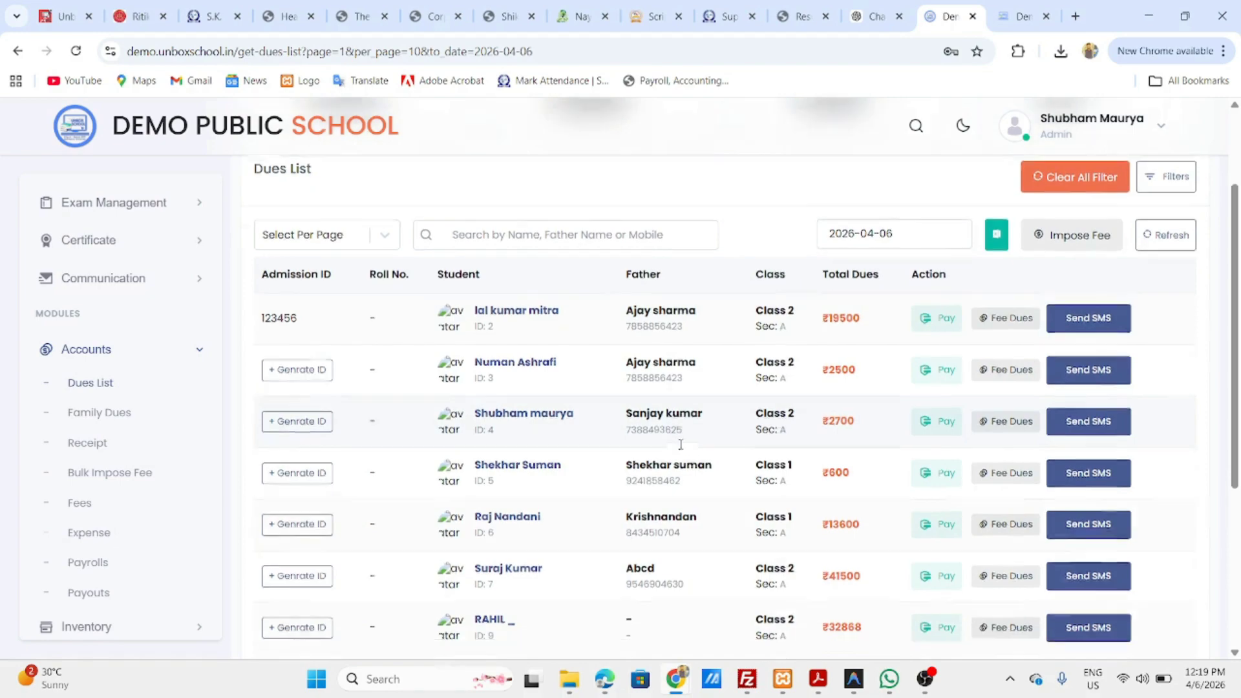
left_click(926, 416)
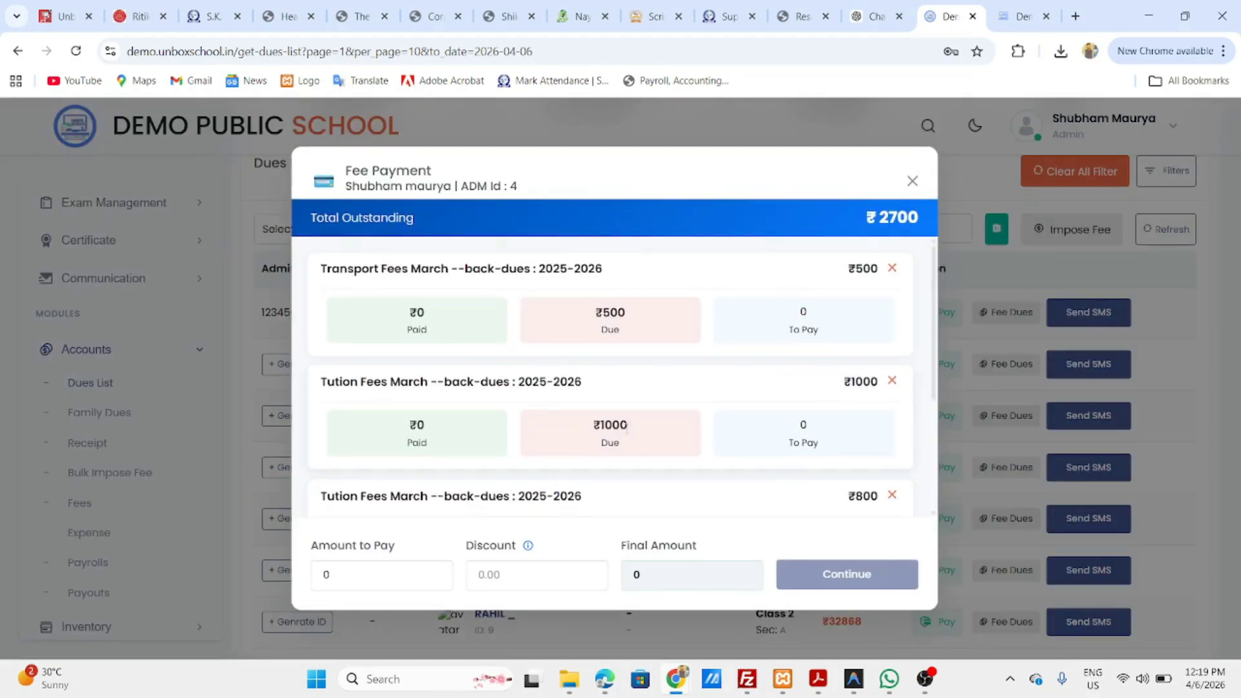
scroll(626, 428, "down", 2)
scroll(621, 427, "up", 2)
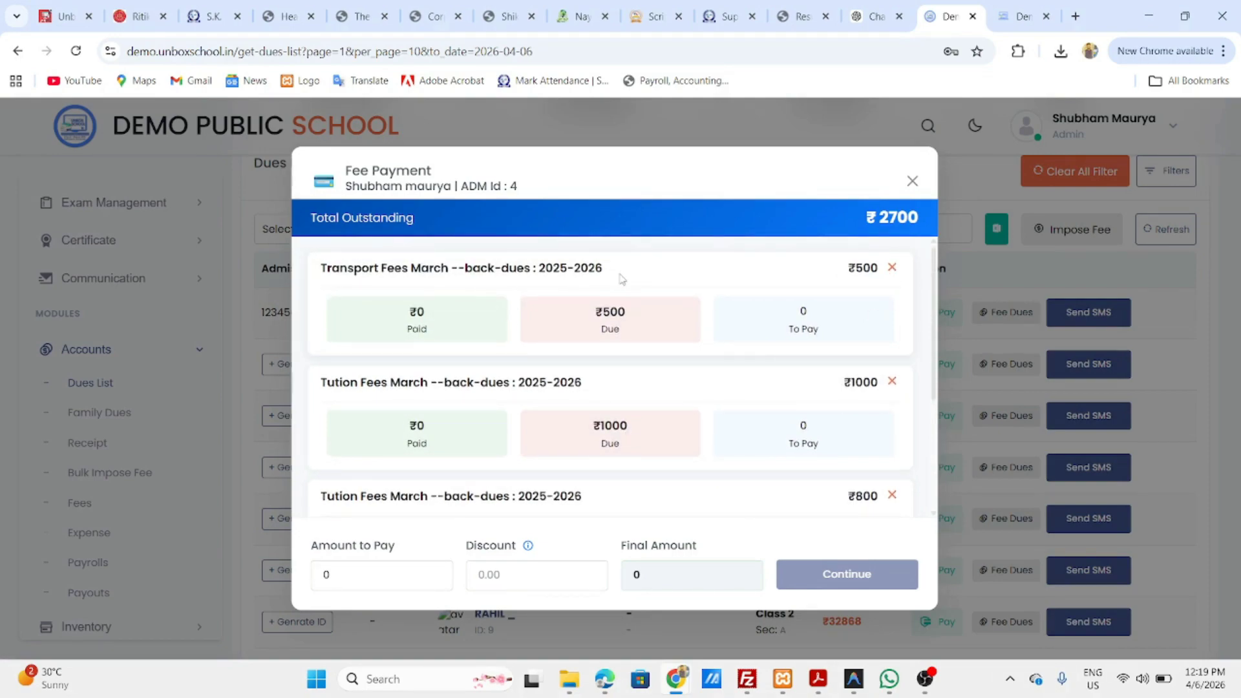
- Remove the ₹500 transport fee and the ₹1000 and ₹800 March tuition back-dues from the payment
left_click(892, 268)
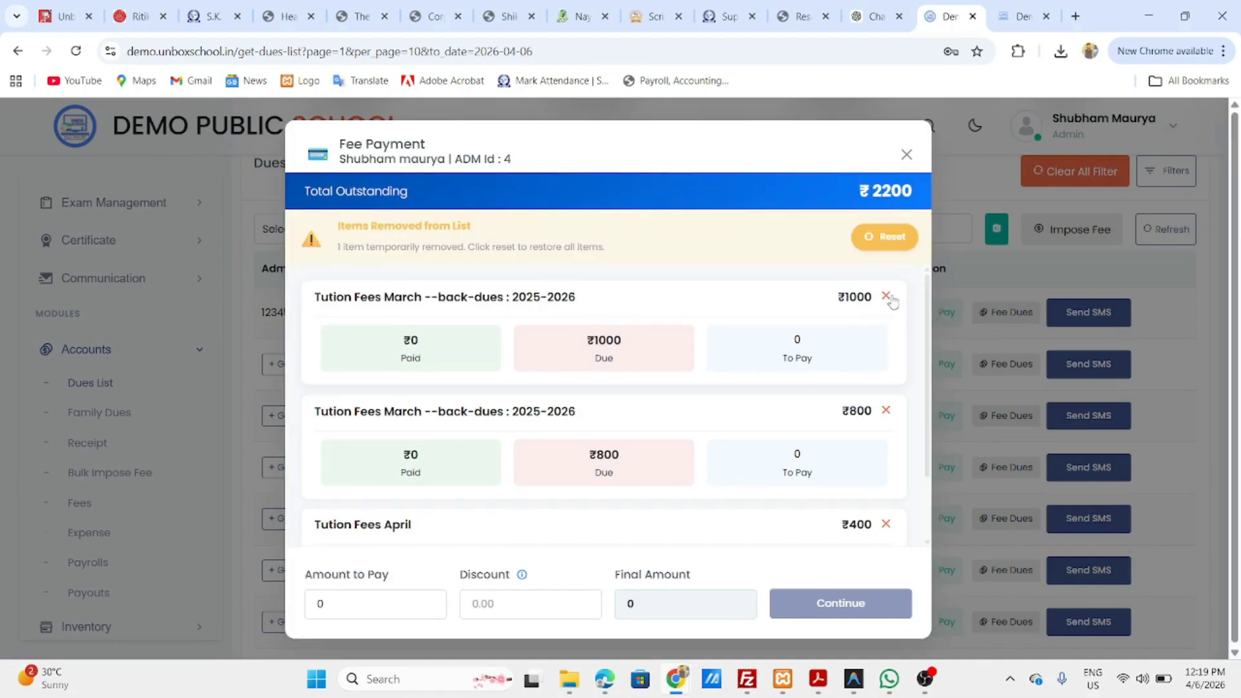
left_click(889, 297)
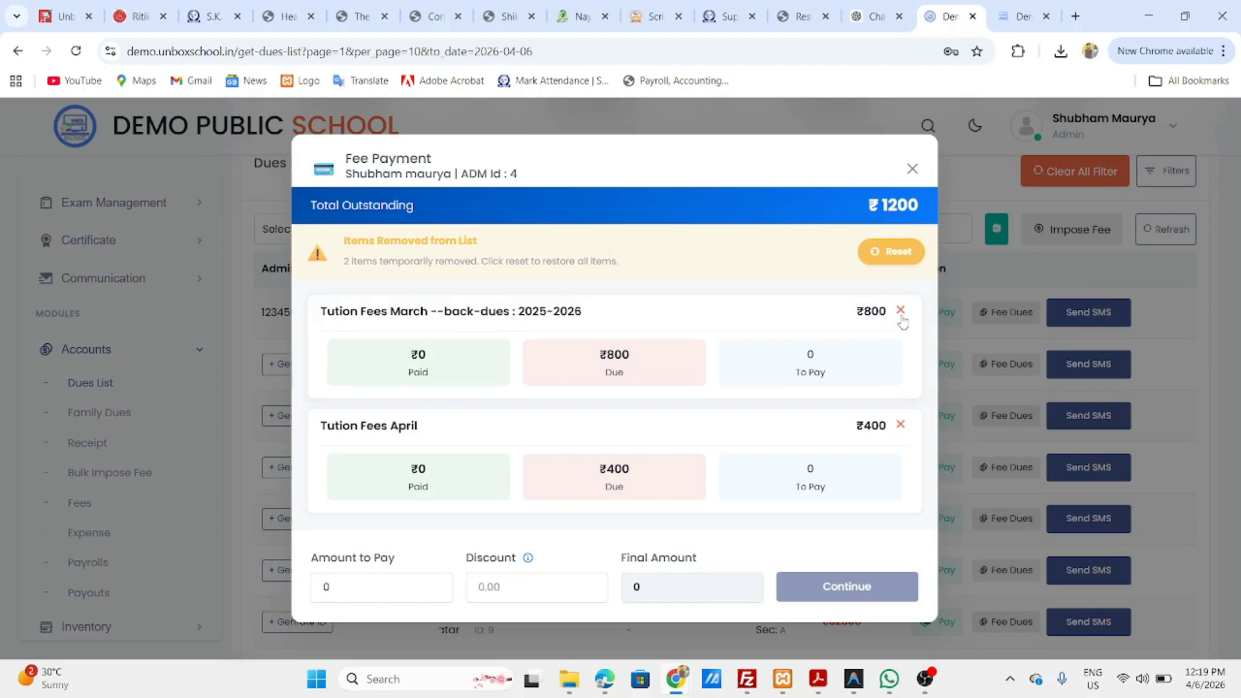
left_click(898, 311)
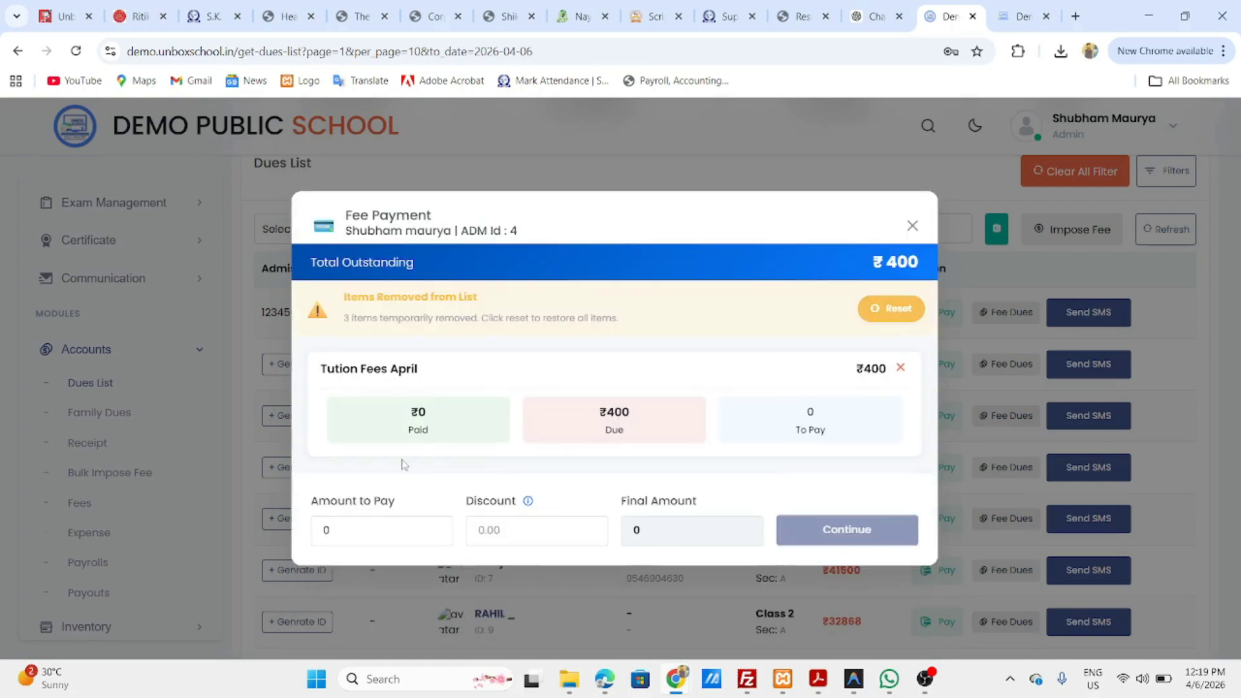
- Set the amount to pay for the April tuition fee to 300 and continue to the payment mode selection
left_click(410, 531)
key("BackSpace")
type("300")
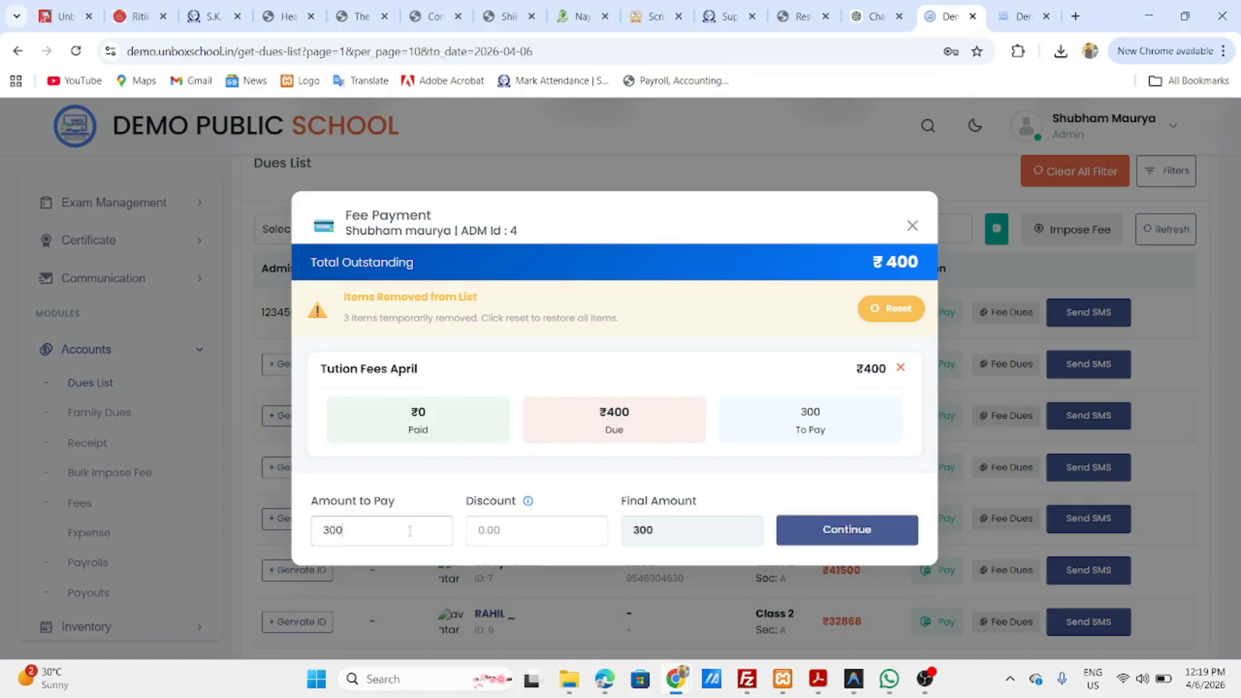
left_click(839, 533)
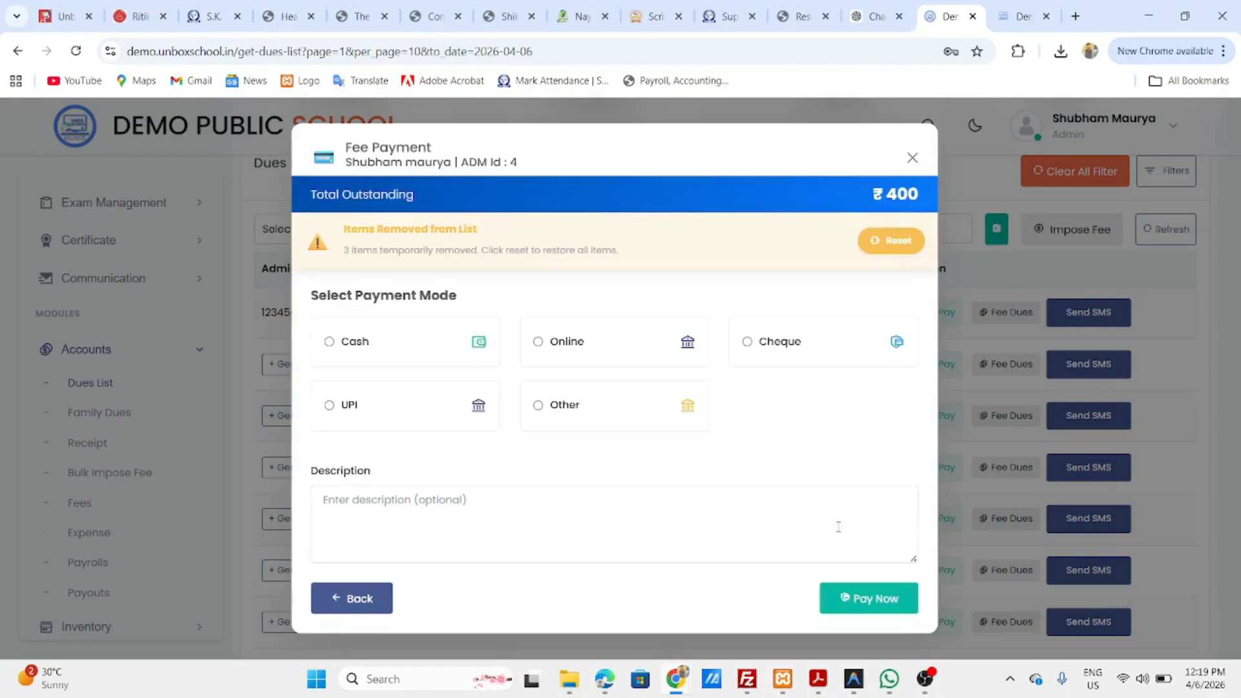
- Choose Cash as the payment mode and submit the fee payment without a description
left_click(373, 350)
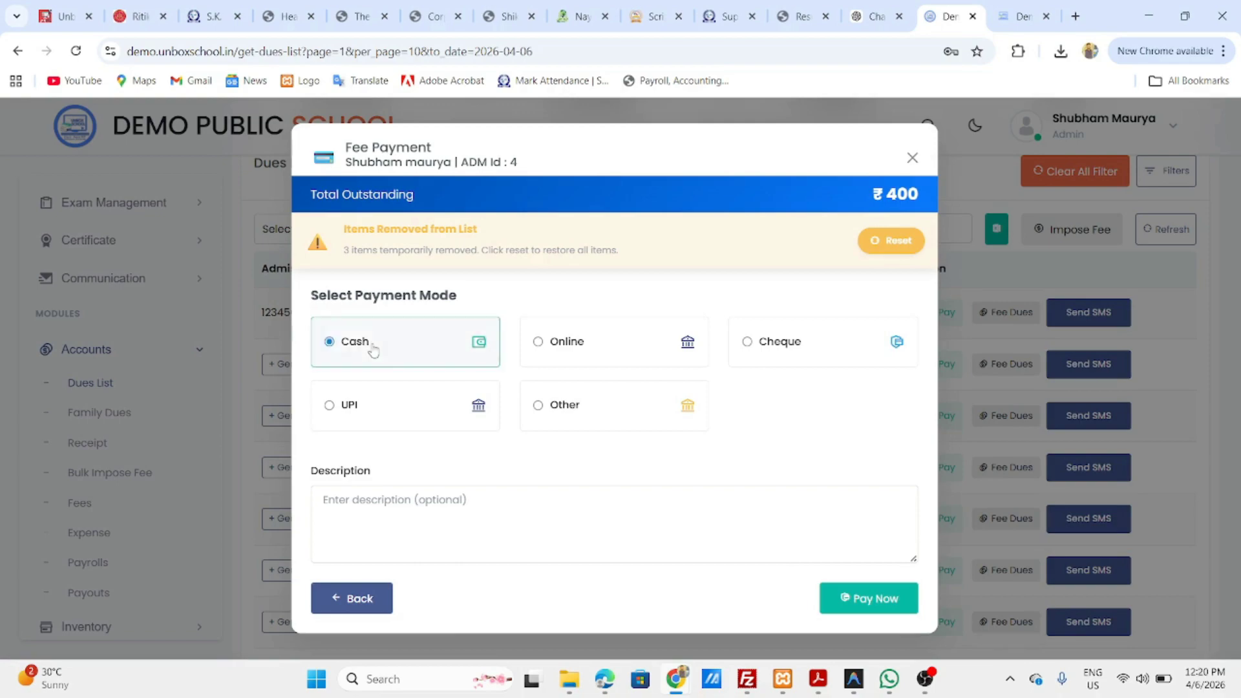
left_click(554, 352)
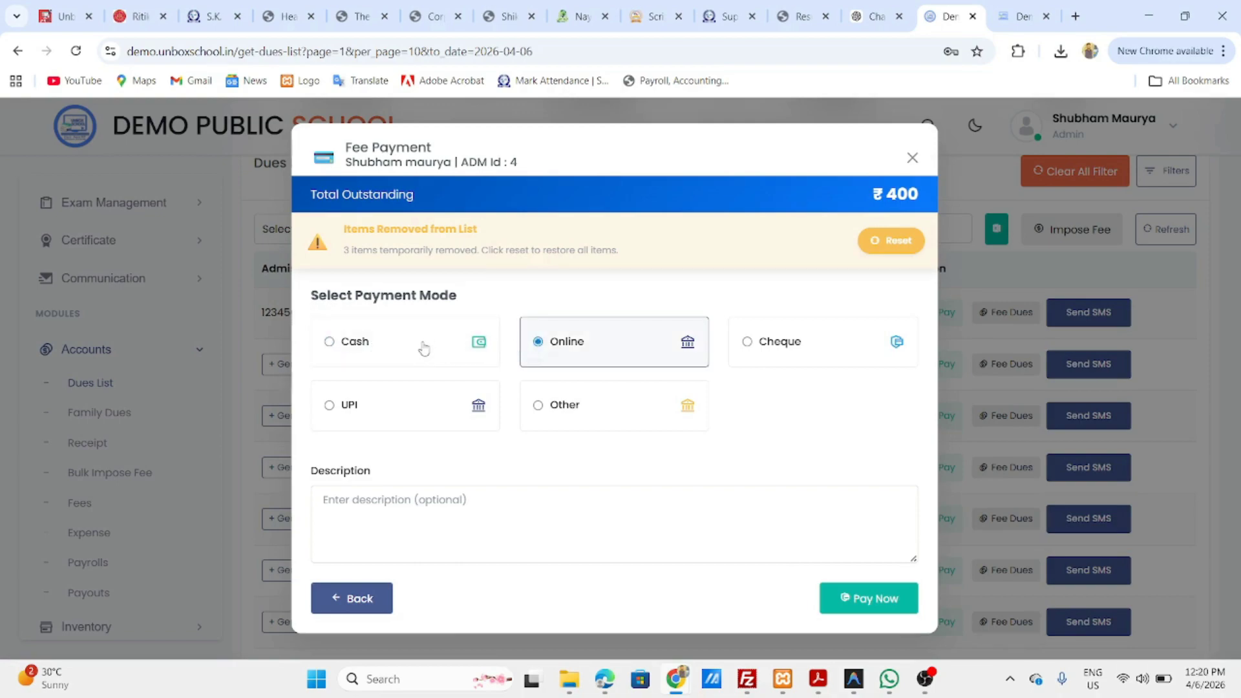
left_click(401, 351)
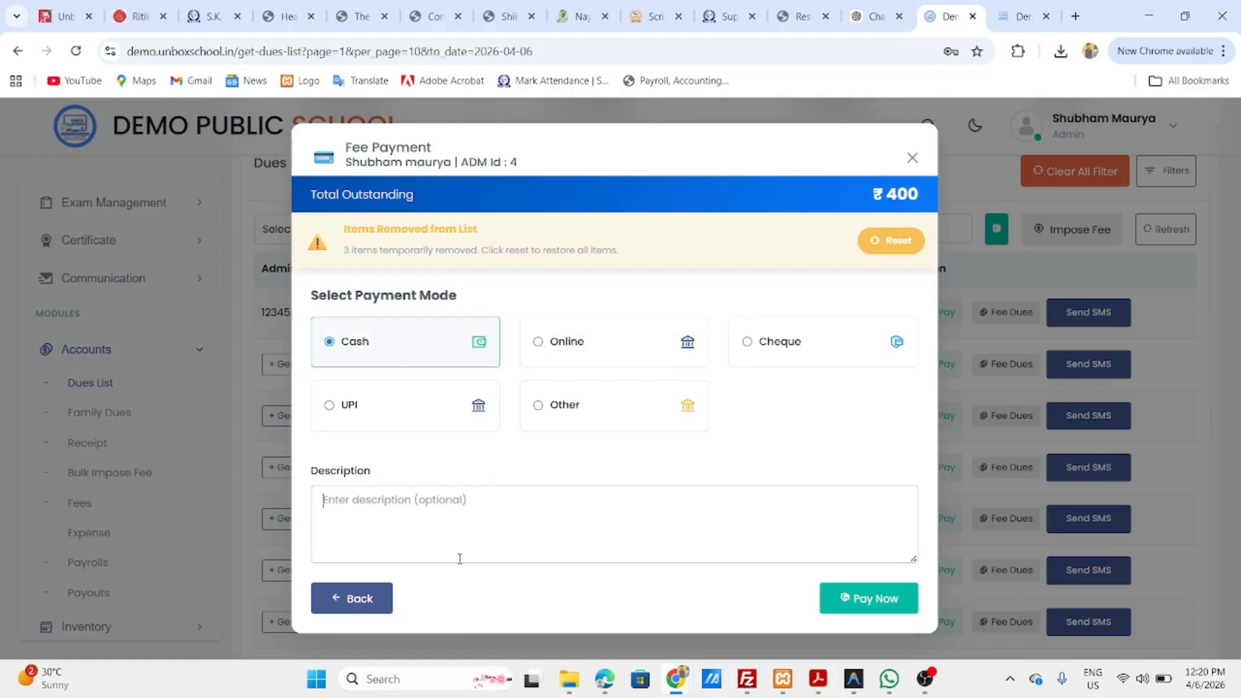
left_click(849, 601)
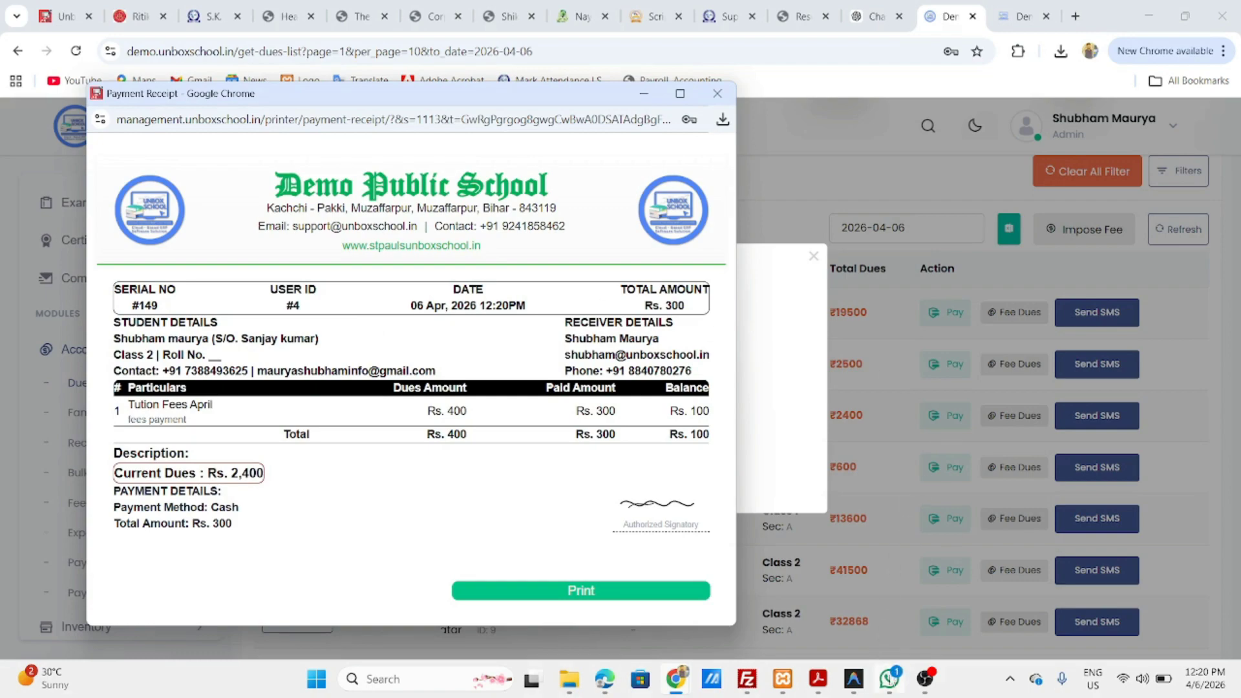
- Switch to WhatsApp, open the receipt linked in the newest Unbox school message, and review its payment details
left_click(890, 680)
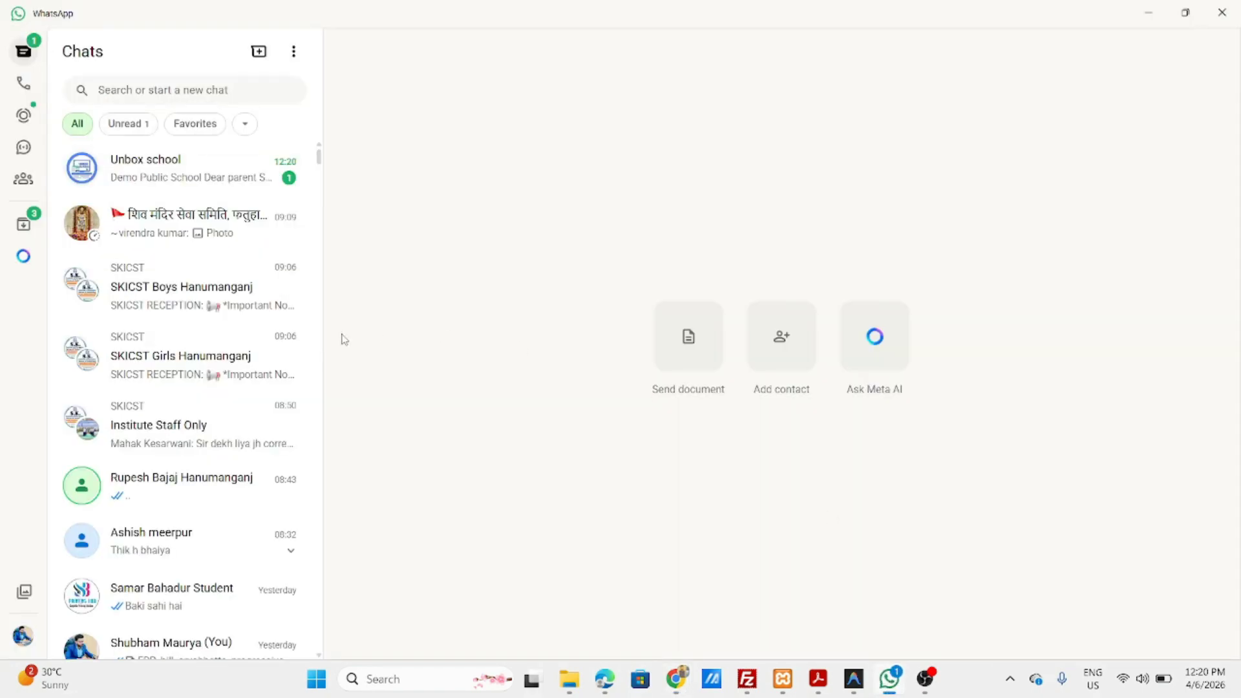
left_click(192, 176)
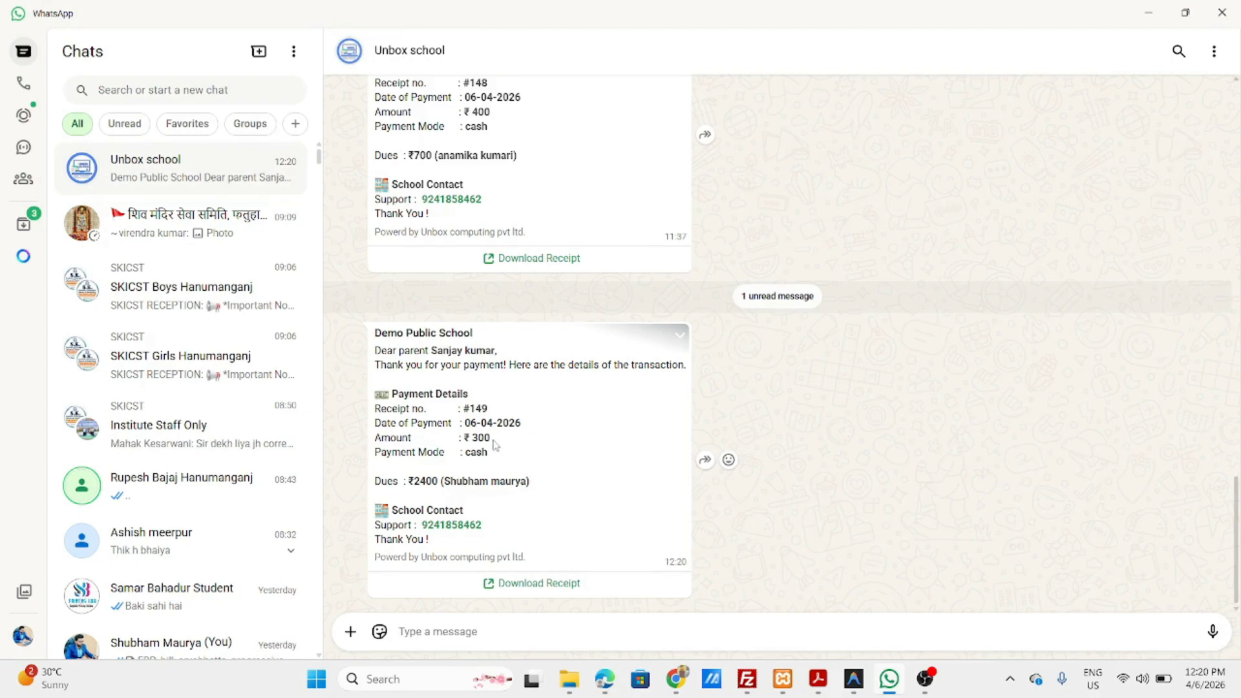
left_click(568, 588)
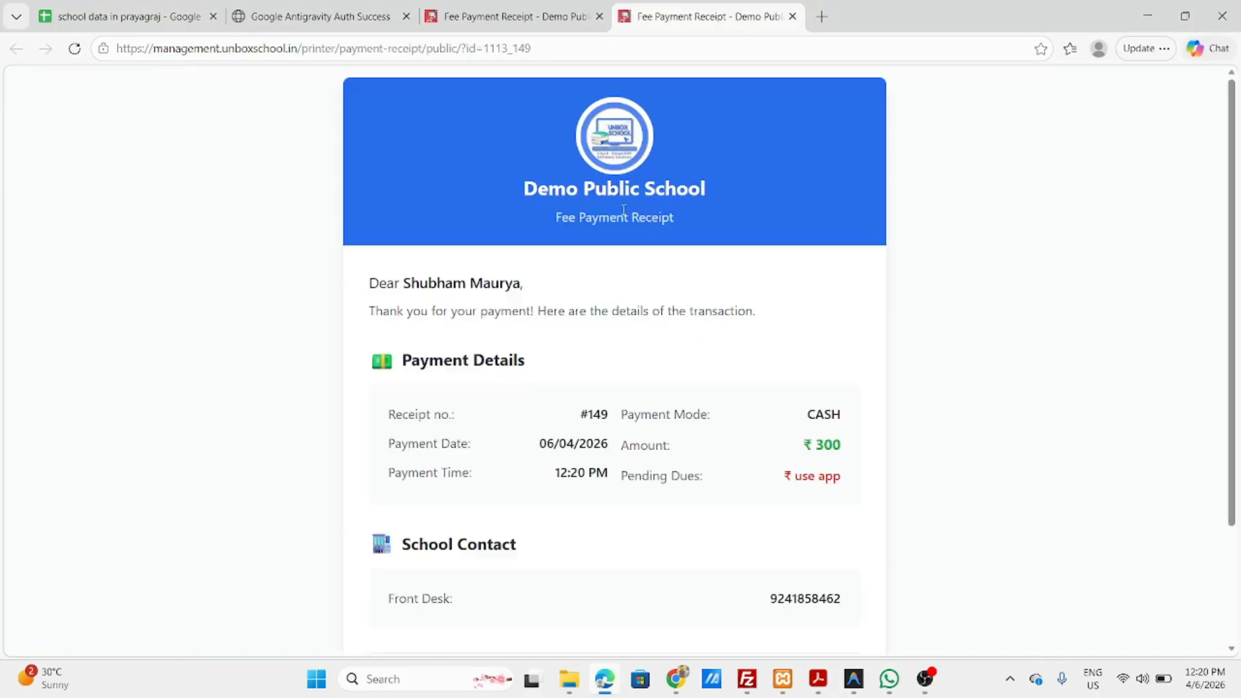
scroll(550, 304, "down", 1)
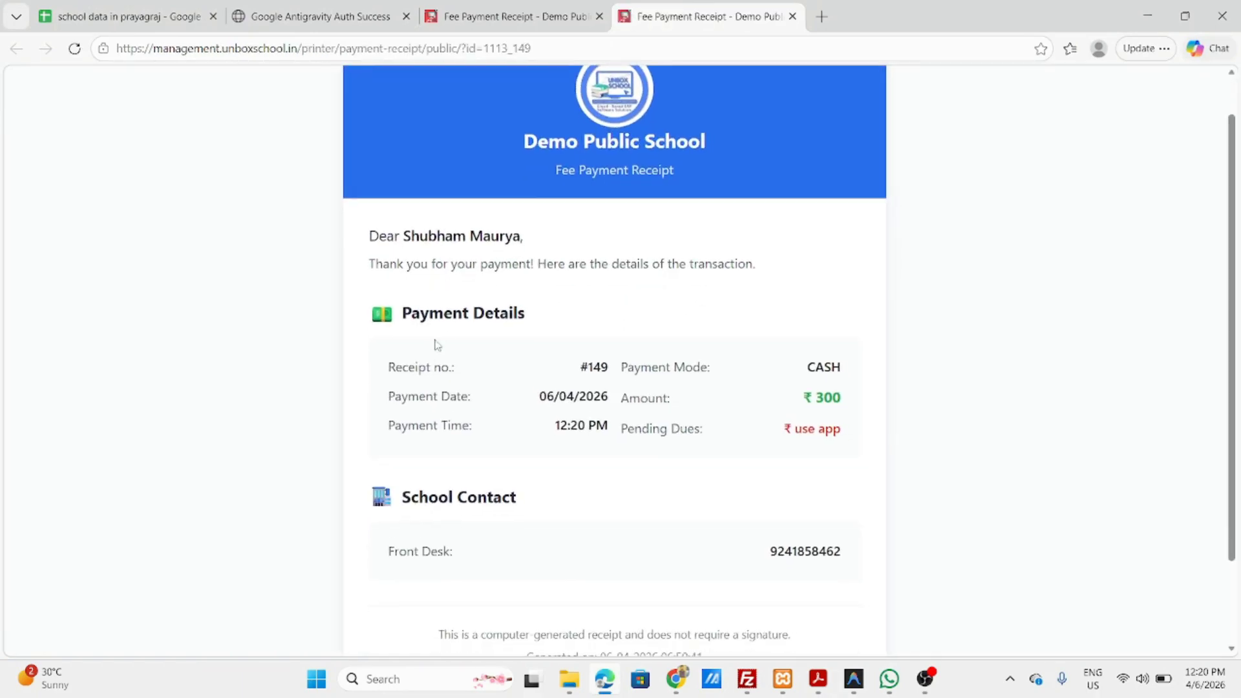
scroll(445, 391, "down", 1)
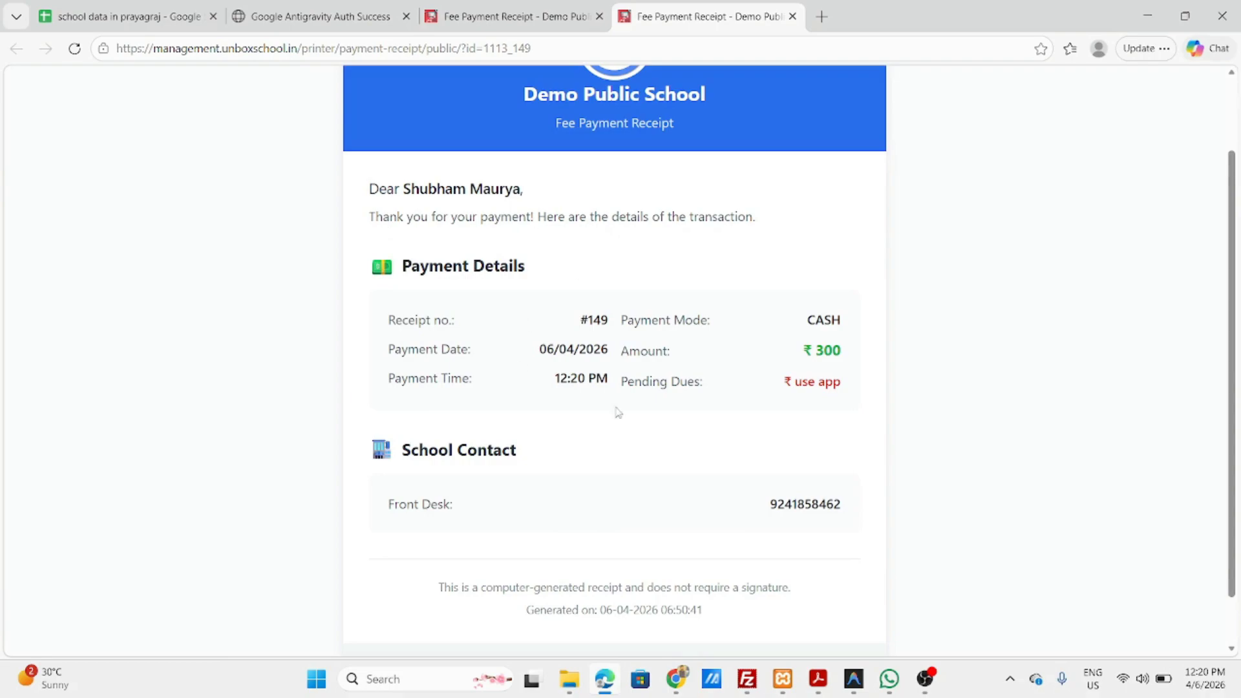
scroll(614, 533, "up", 2)
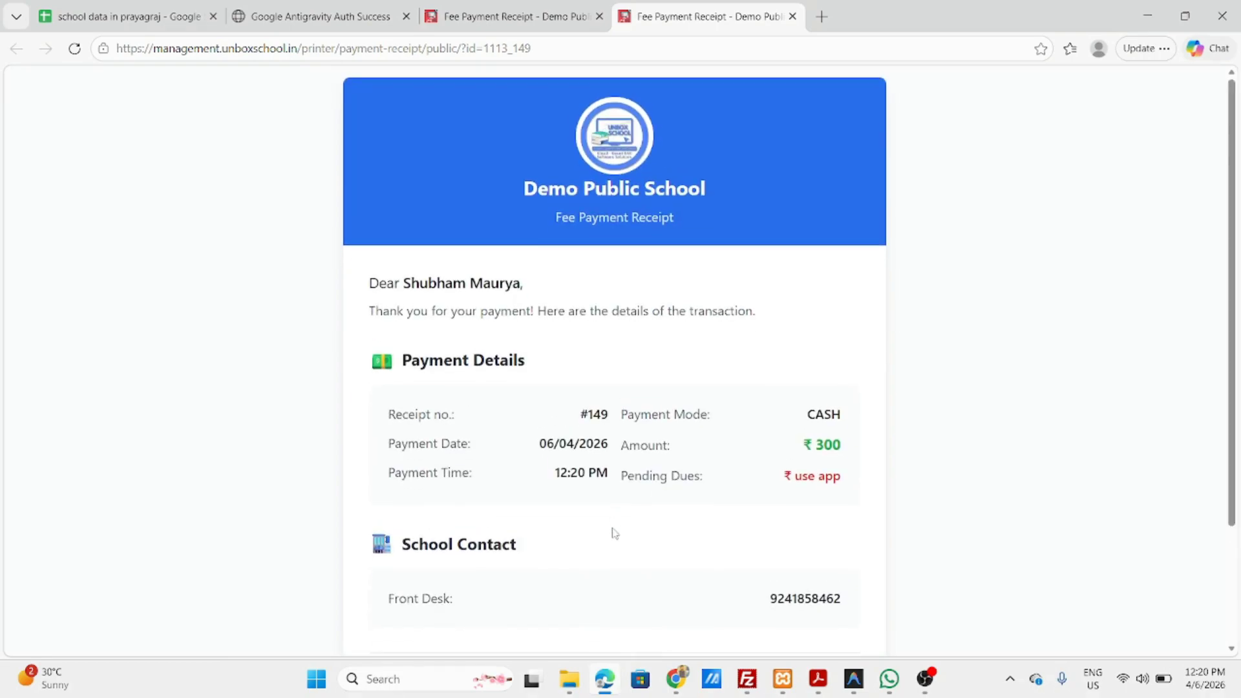
- Switch back to the school portal's Dues List in Chrome
key("alt+Tab")
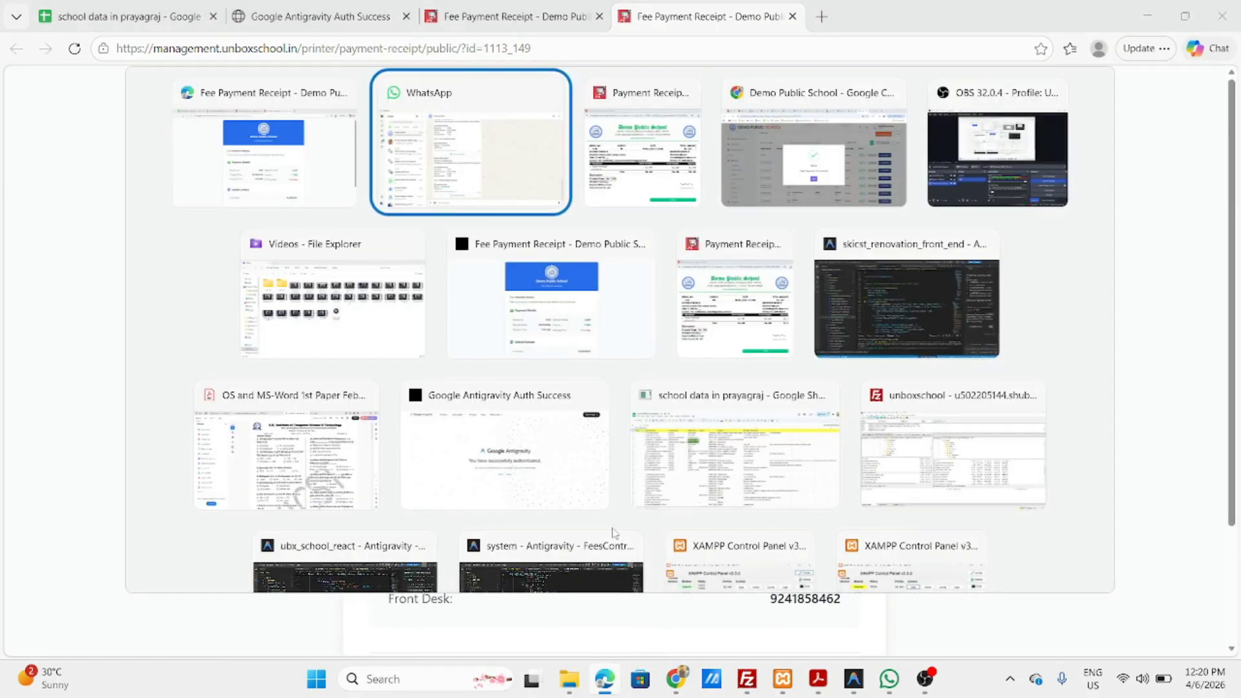
key("alt+Tab")
key("alt+Tab")
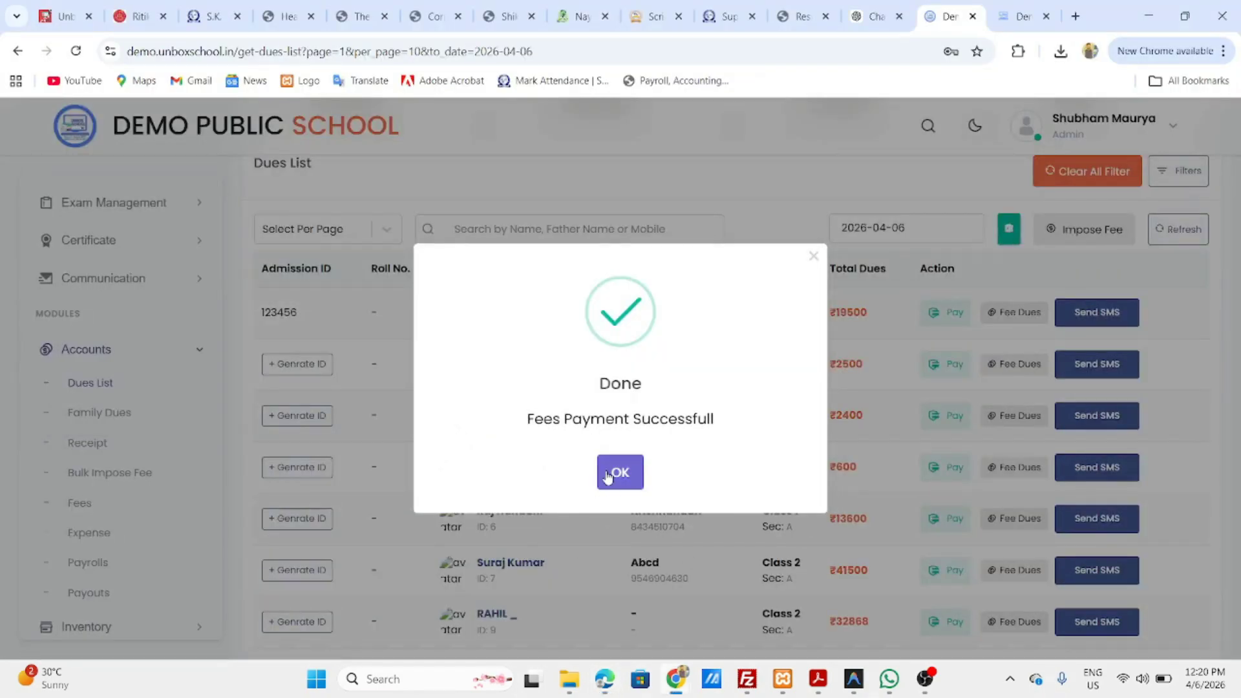
- Dismiss the fee payment success message and open the WhatsApp SMS log under Communication
left_click(608, 477)
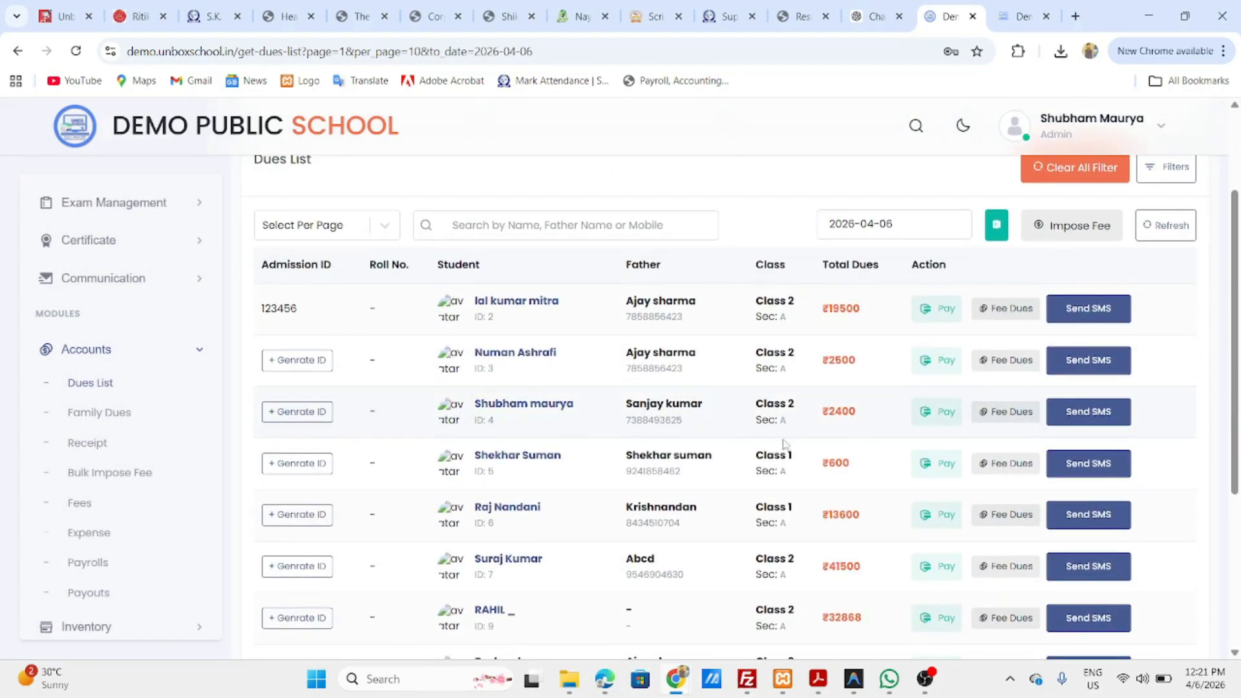
scroll(638, 411, "up", 3)
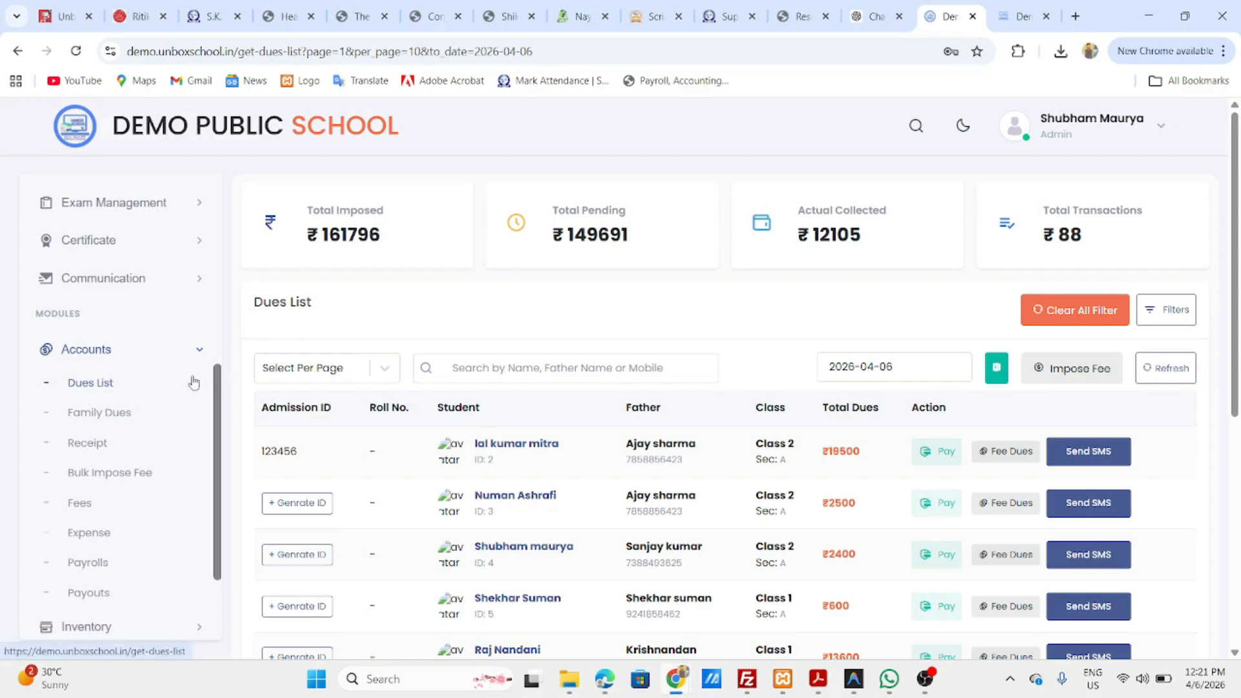
left_click(193, 350)
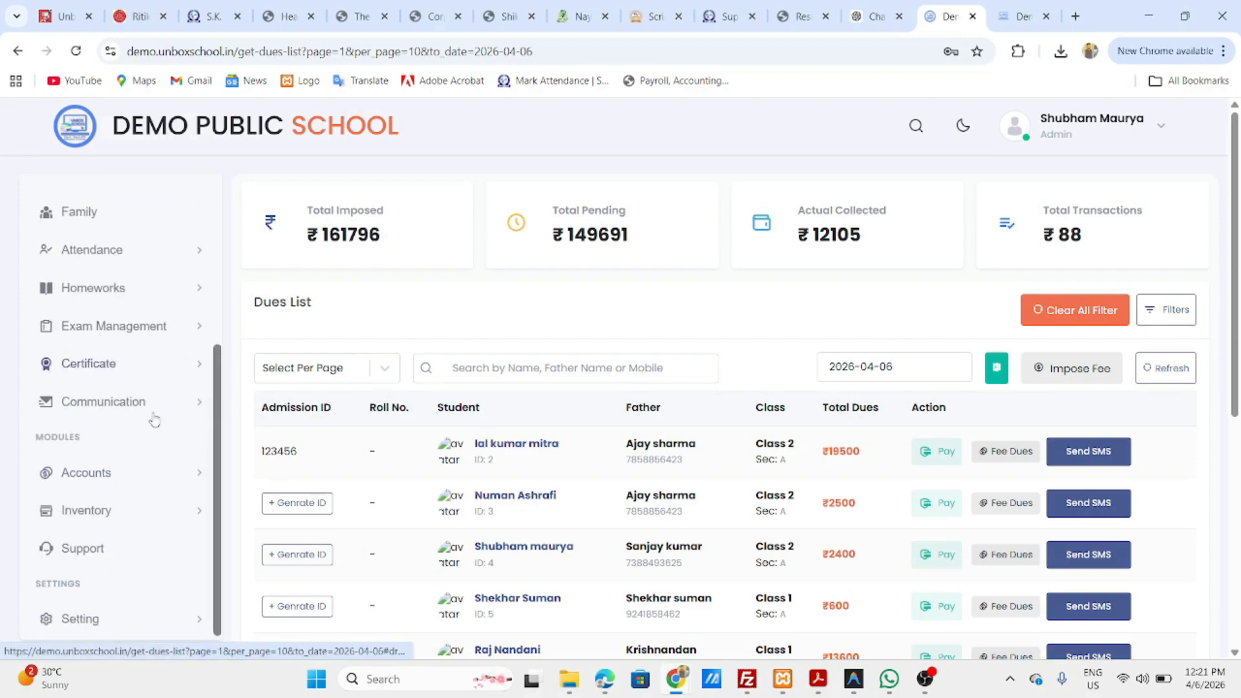
scroll(155, 430, "up", 1)
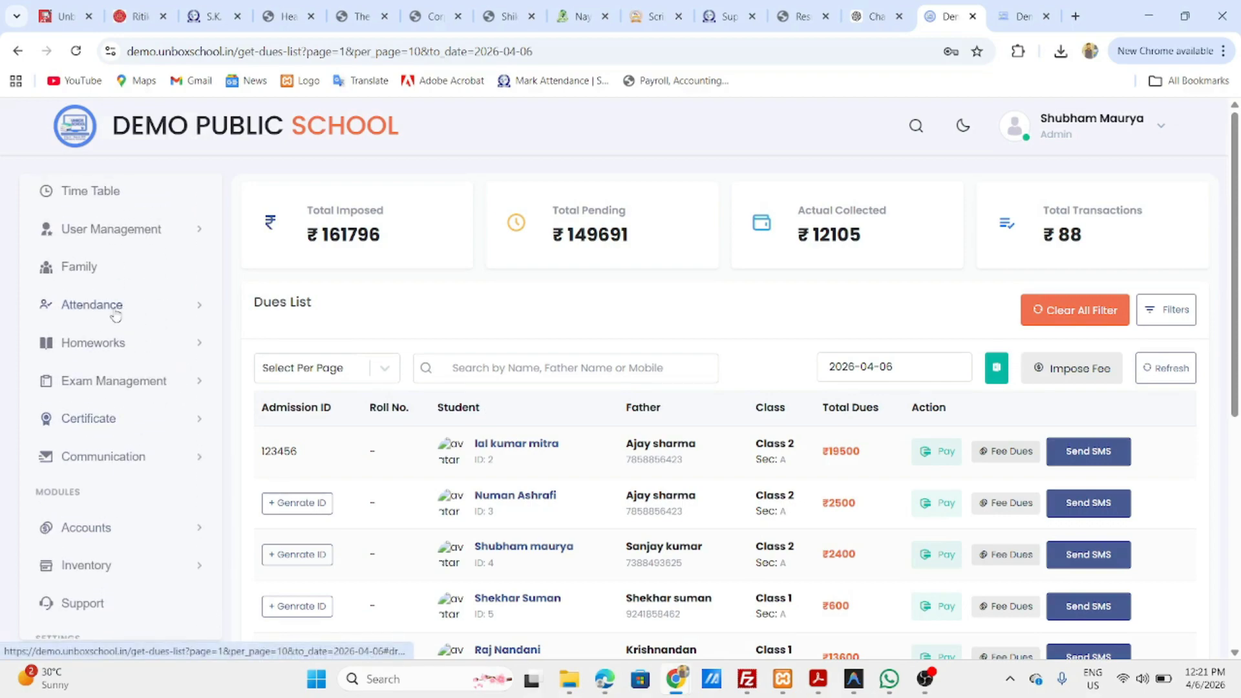
left_click(106, 459)
scroll(105, 459, "down", 2)
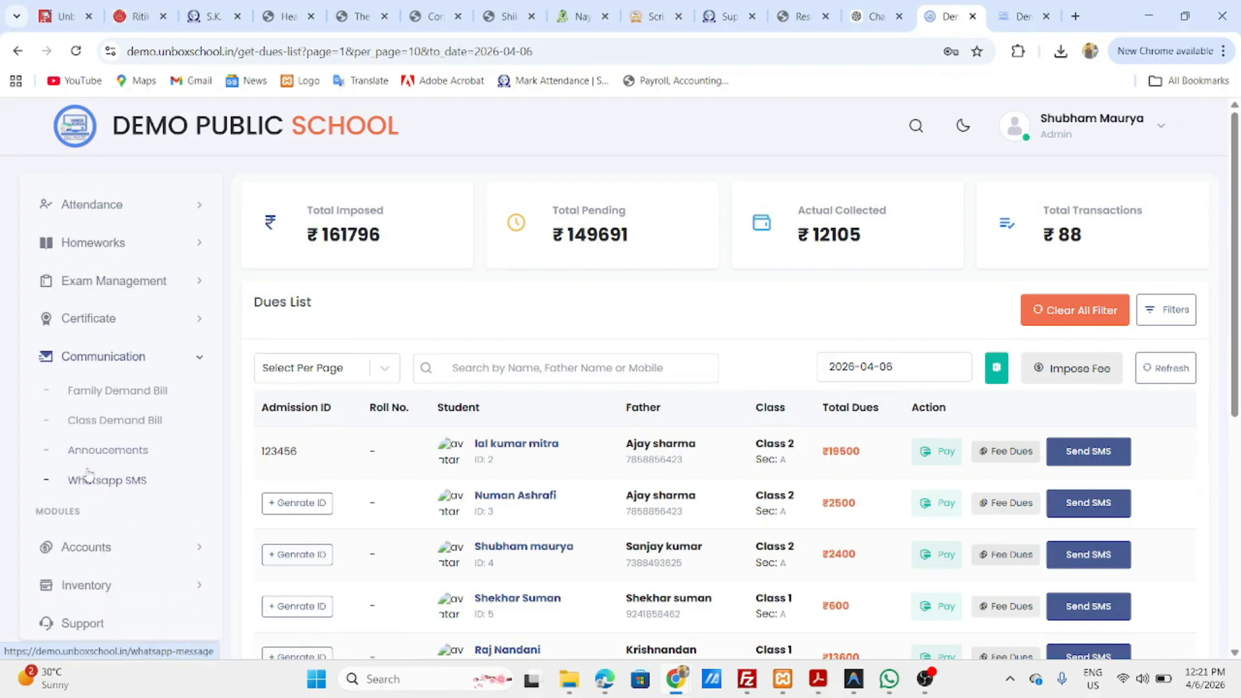
left_click(88, 476)
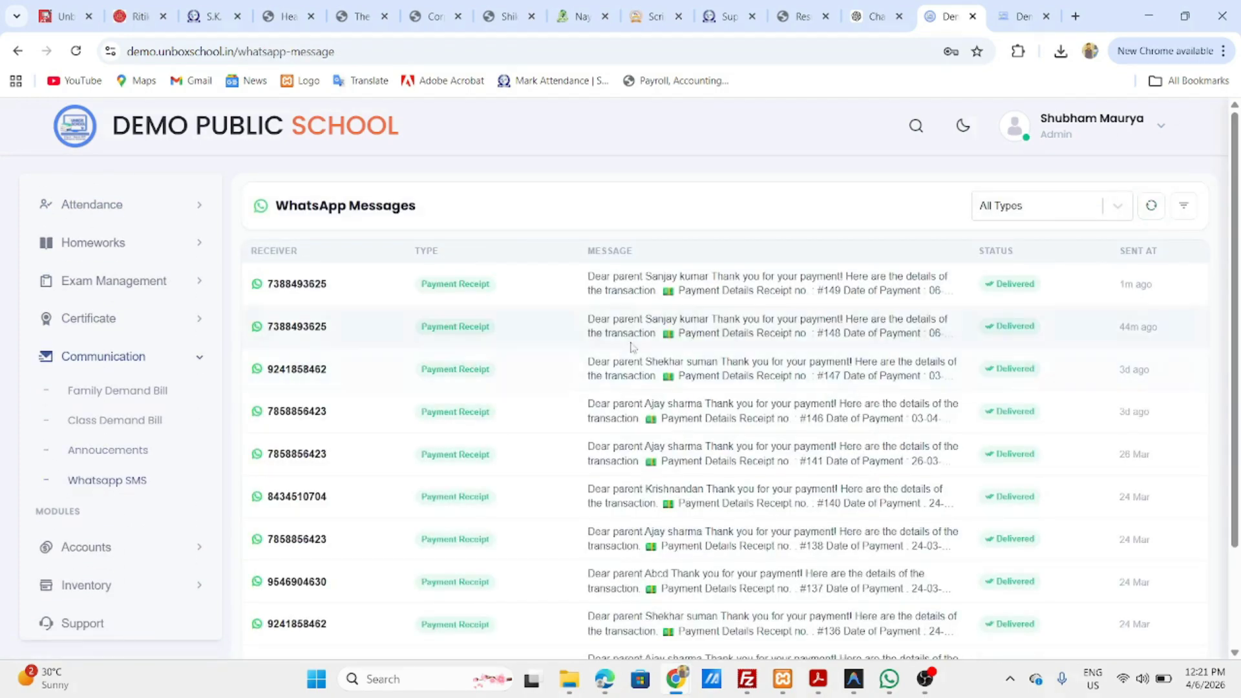
- Open the newest payment receipt message in the WhatsApp log, review its transaction details and close it
left_click(737, 298)
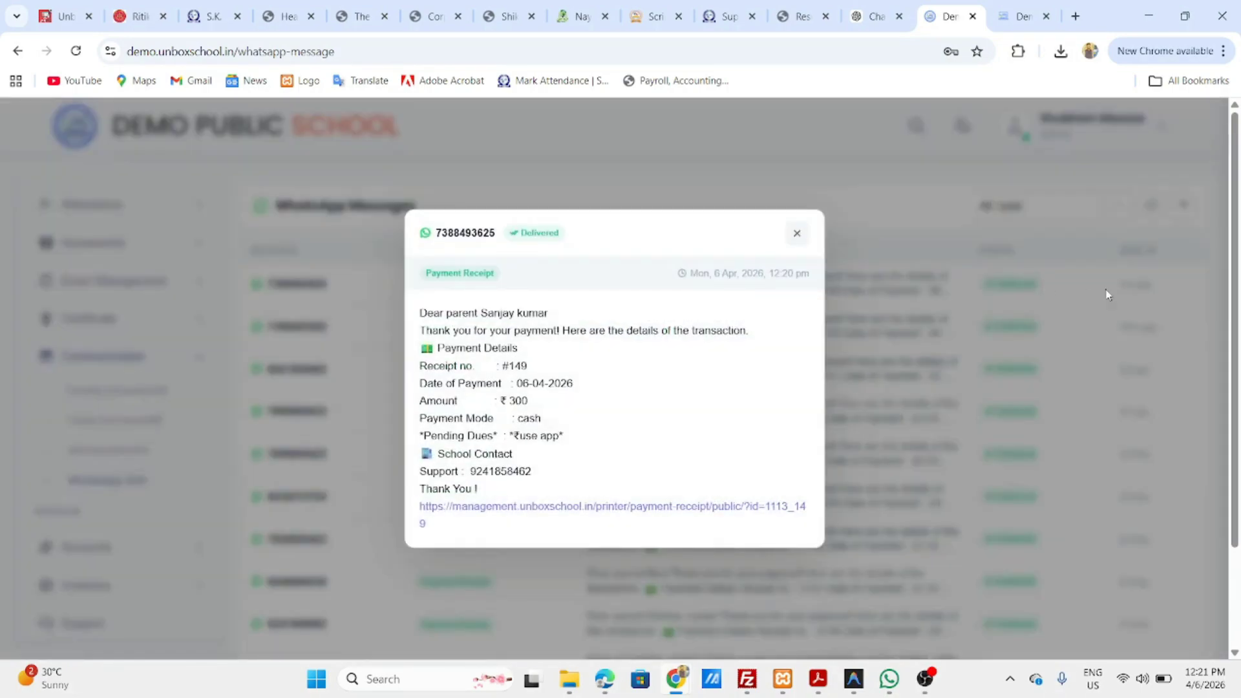
scroll(646, 346, "down", 2)
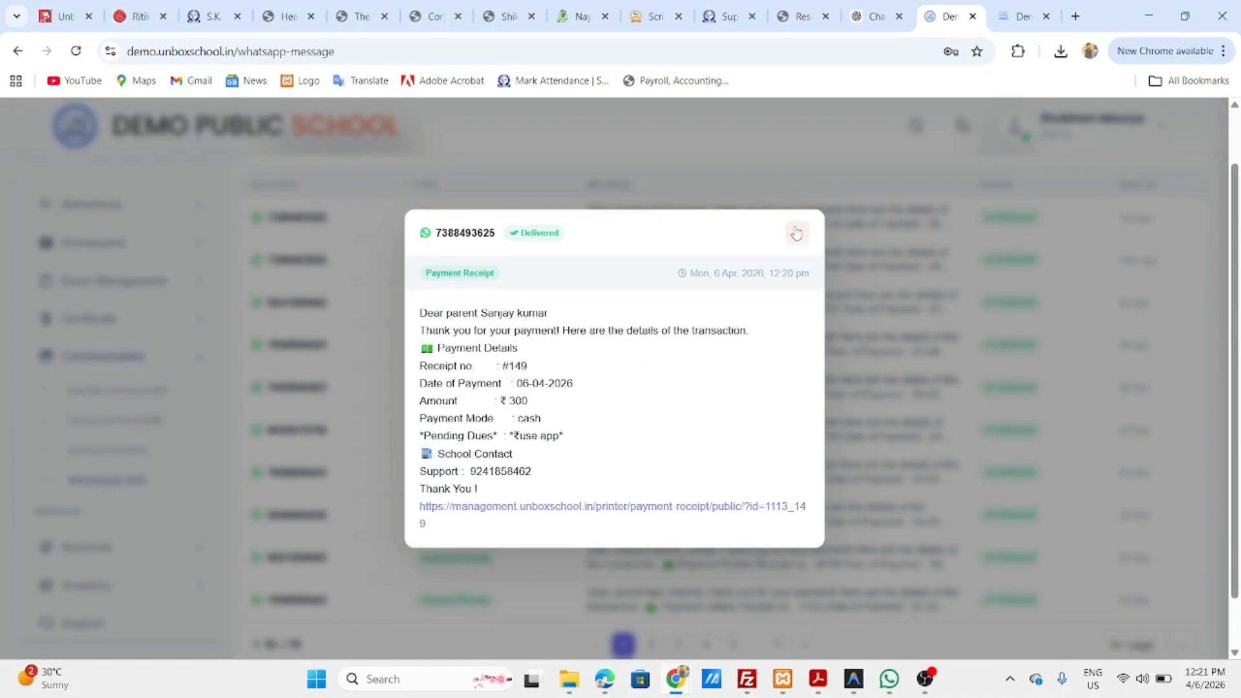
left_click(798, 236)
scroll(761, 234, "up", 1)
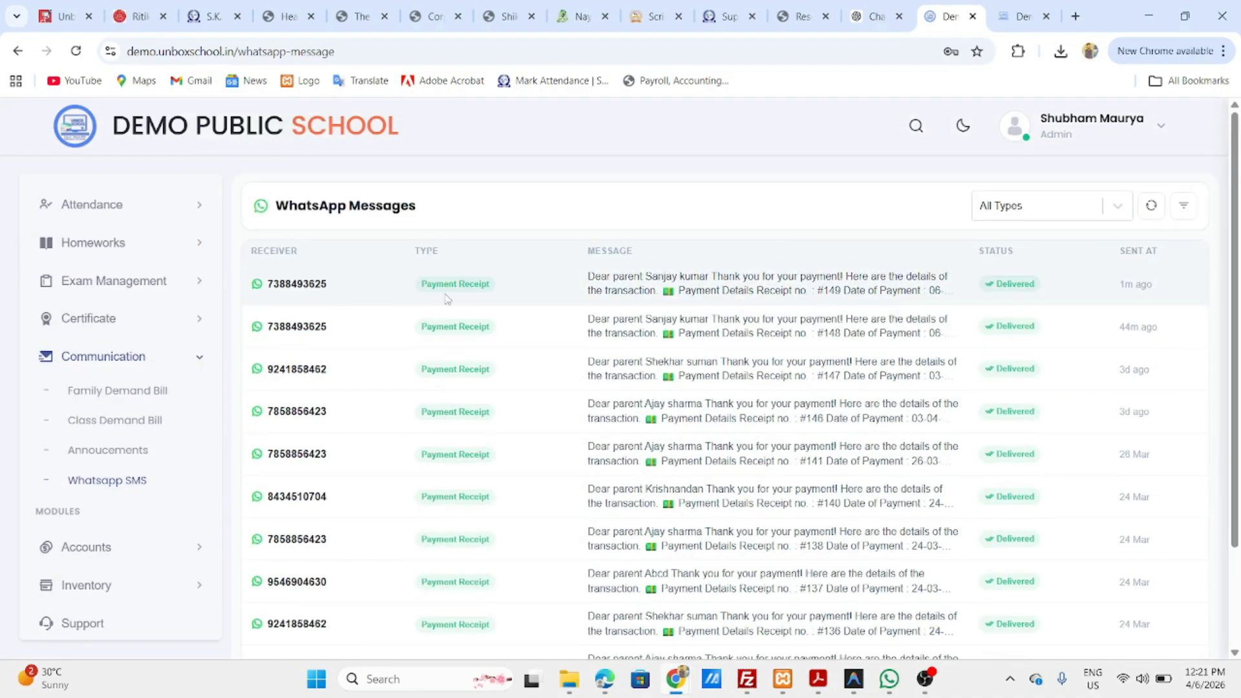
- Filter the WhatsApp messages by Payment Receipt, switch to OTP / Recovery Code, and clear the filter back to All Types
left_click(1116, 207)
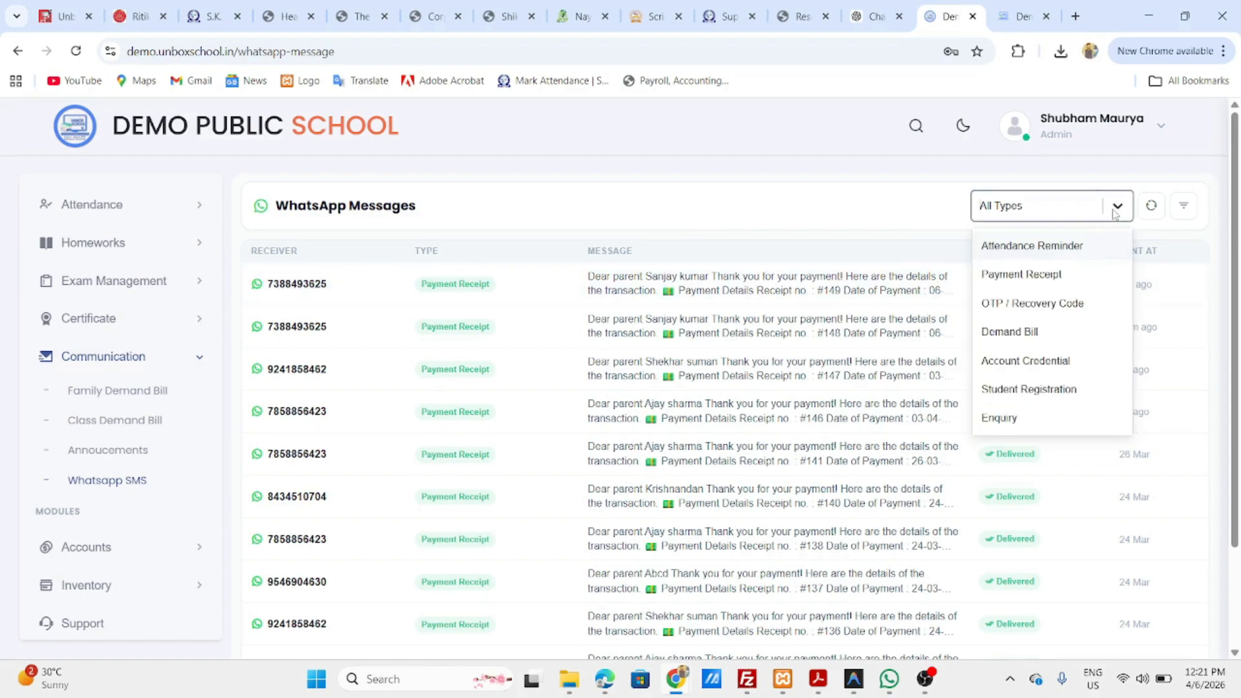
left_click(1011, 282)
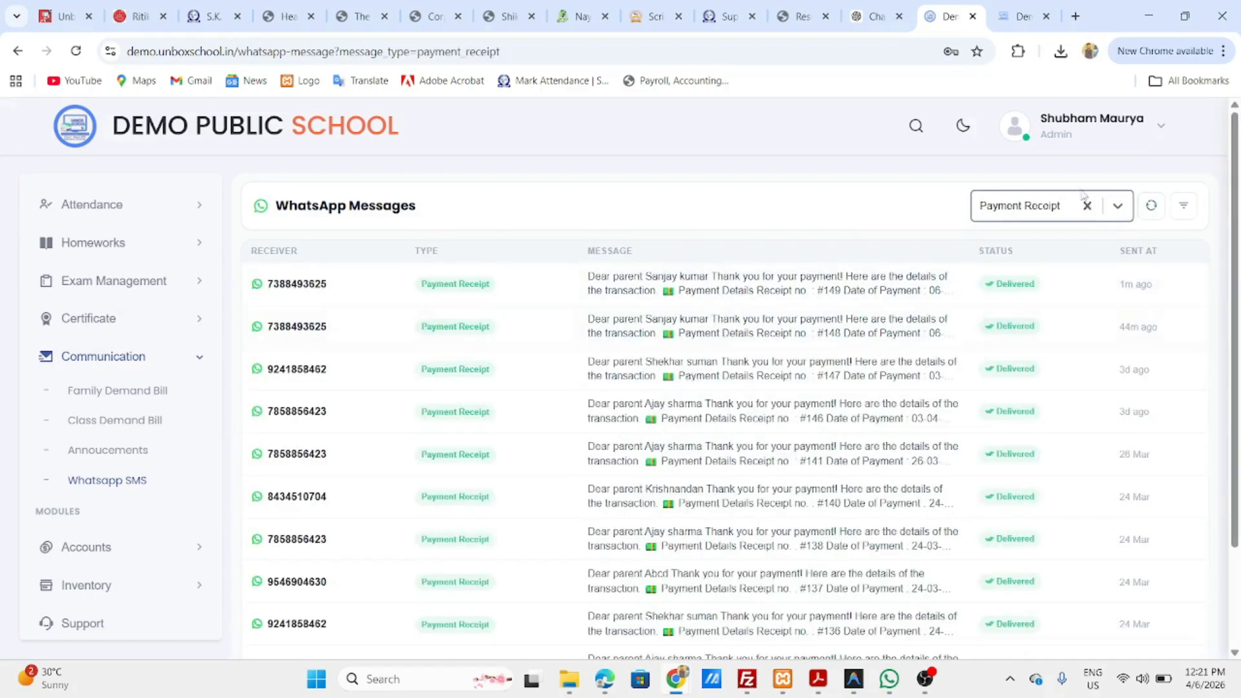
left_click(1118, 207)
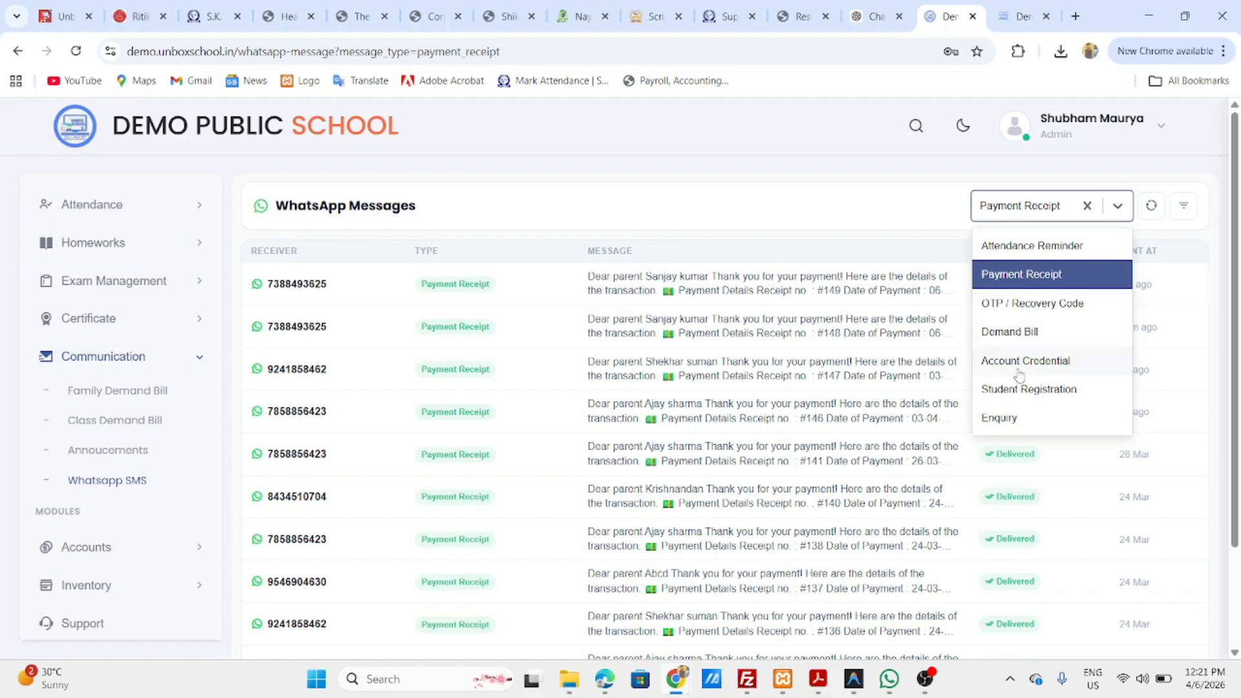
left_click(1014, 305)
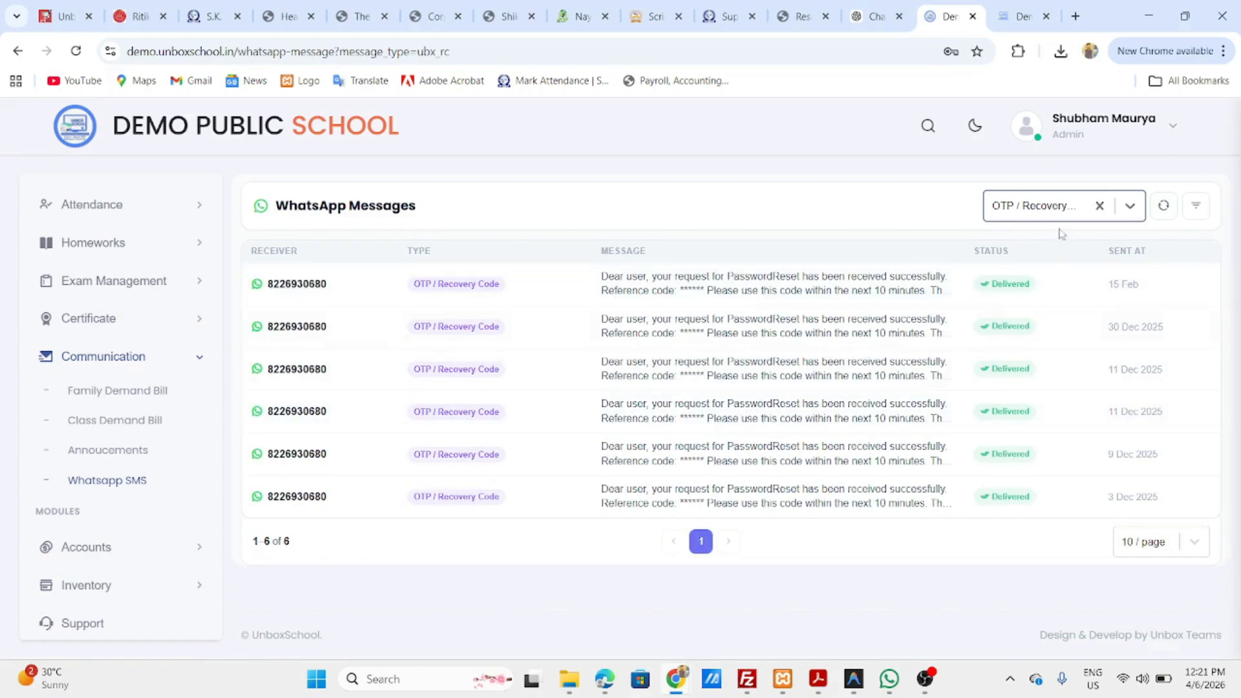
left_click(1100, 206)
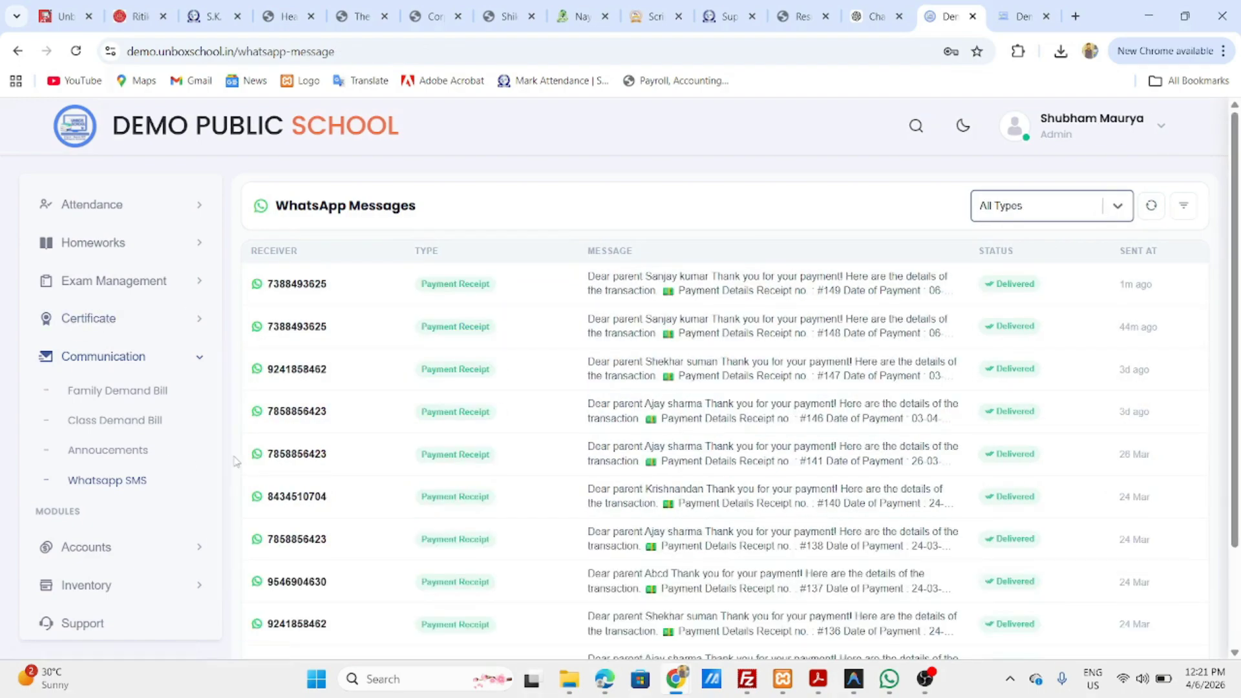
- Open the Students attendance page and select Class 2
left_click(147, 362)
scroll(147, 367, "up", 1)
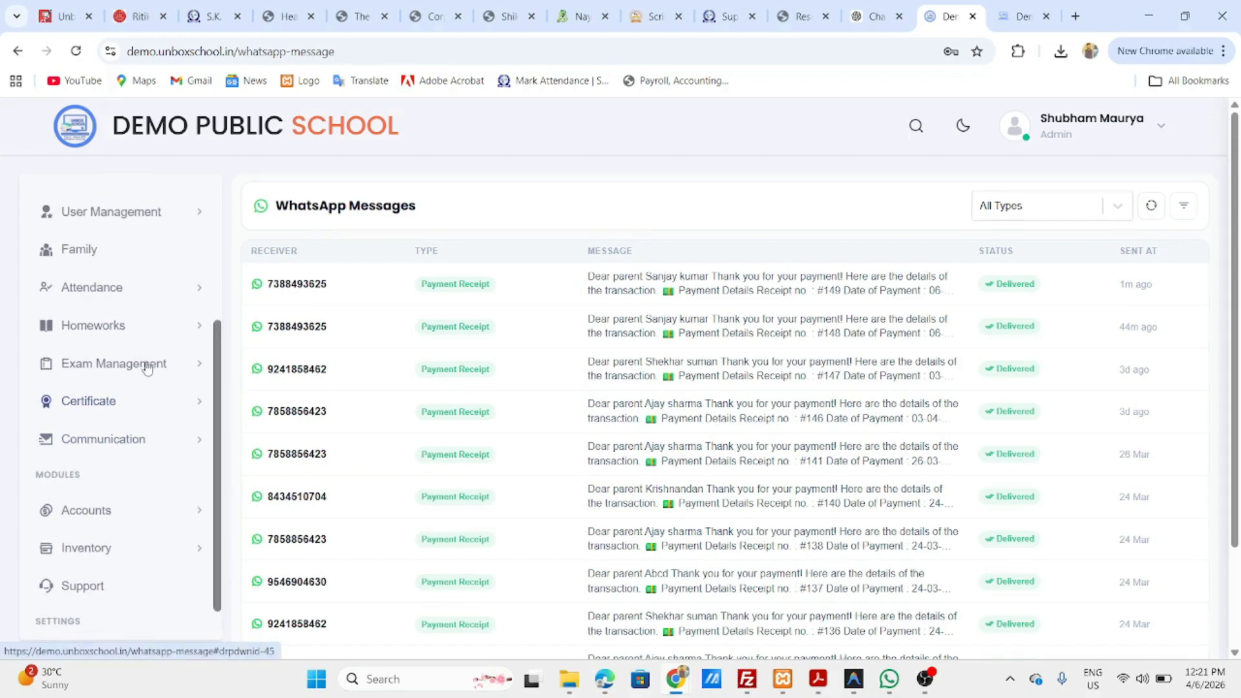
left_click(91, 295)
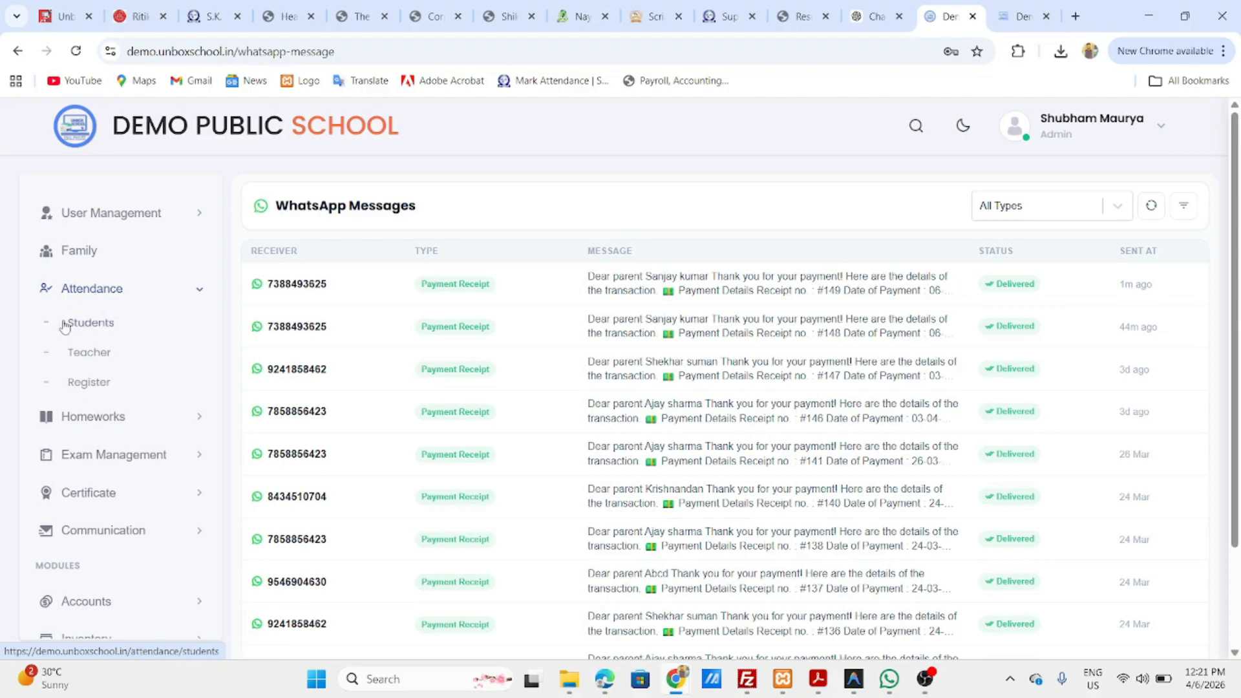
left_click(86, 329)
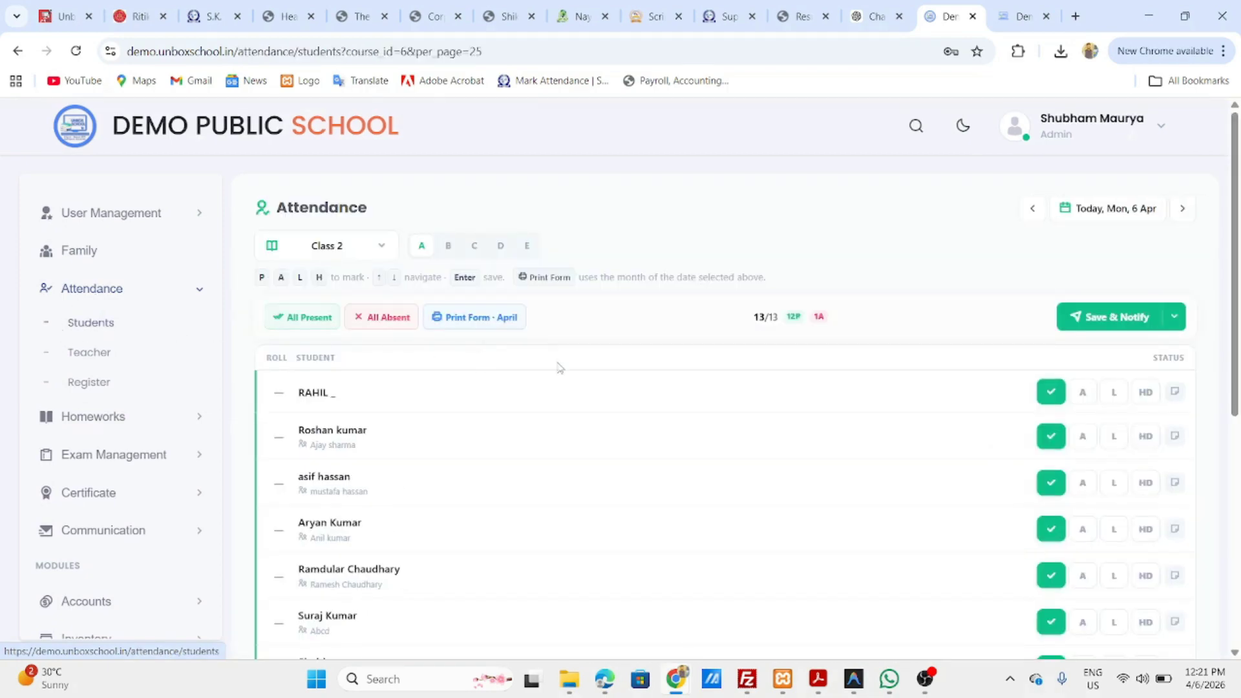
left_click(335, 250)
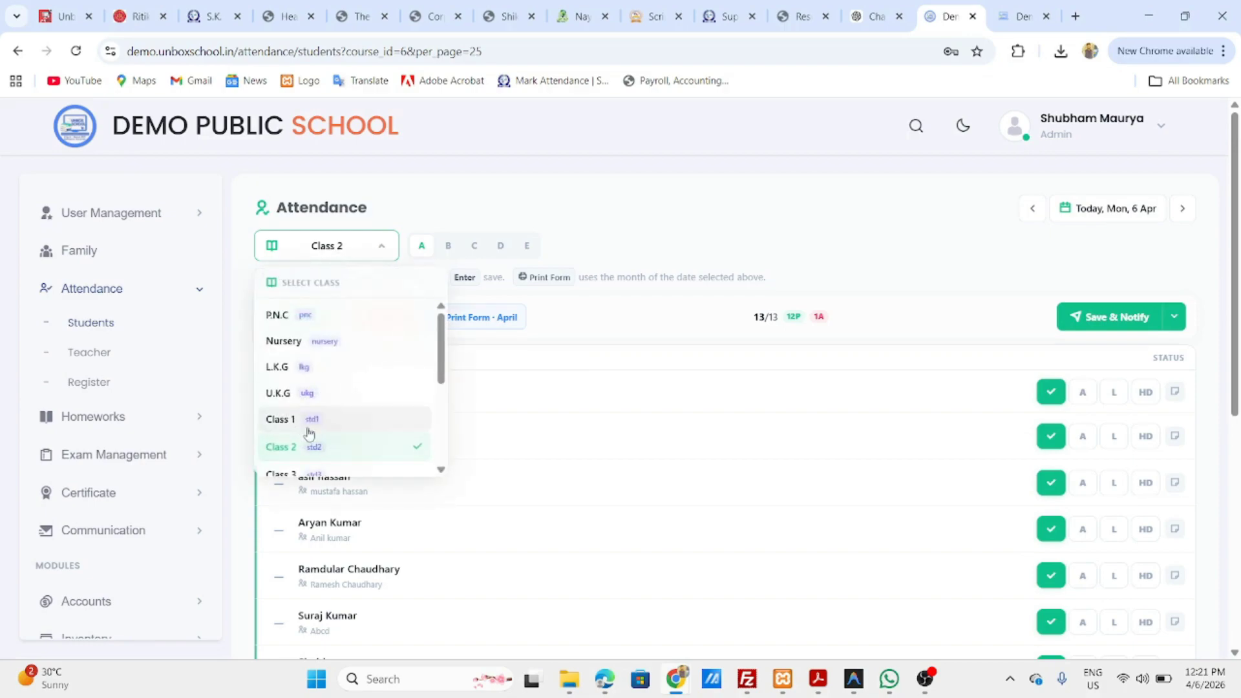
left_click(313, 447)
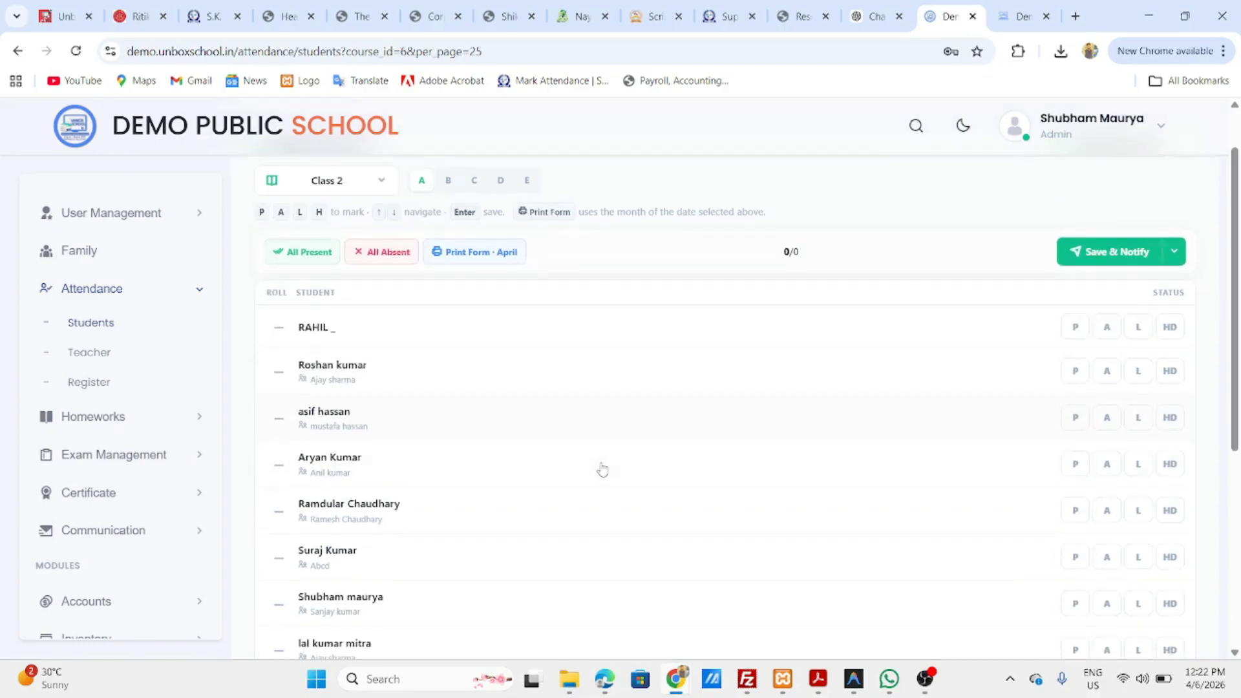
- Mark all Class 2 students present, with the seventh student in the list changed to absent
scroll(744, 448, "down", 7)
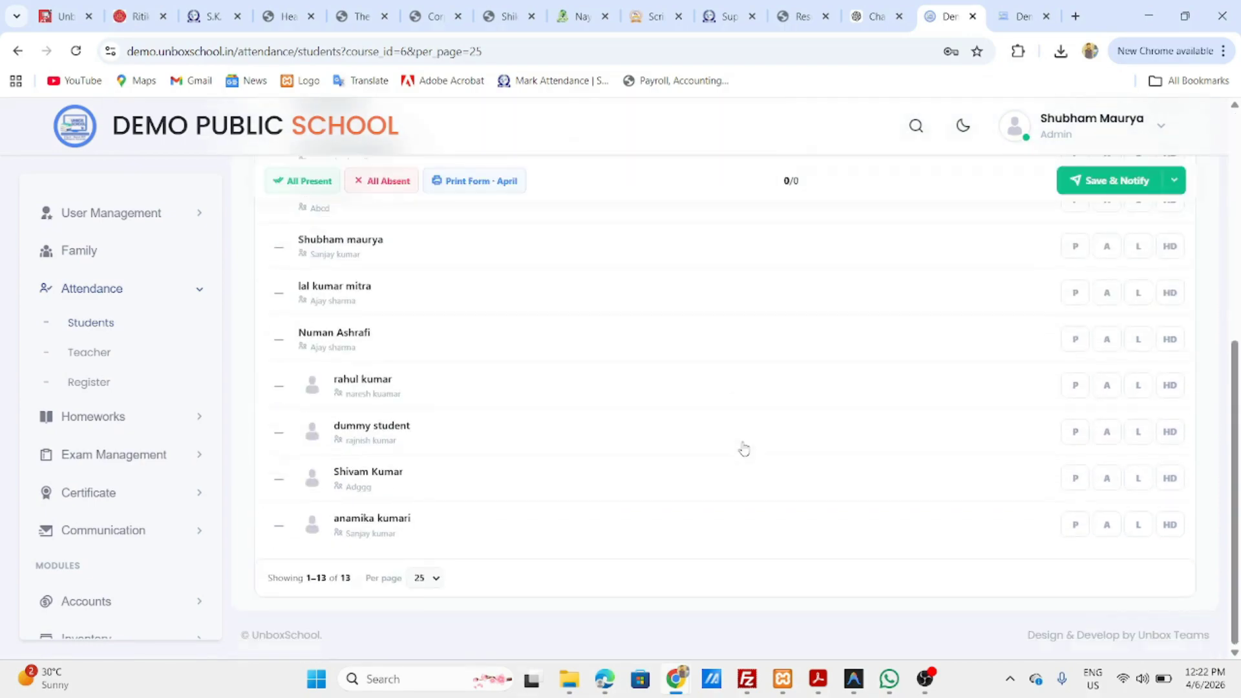
scroll(744, 448, "up", 7)
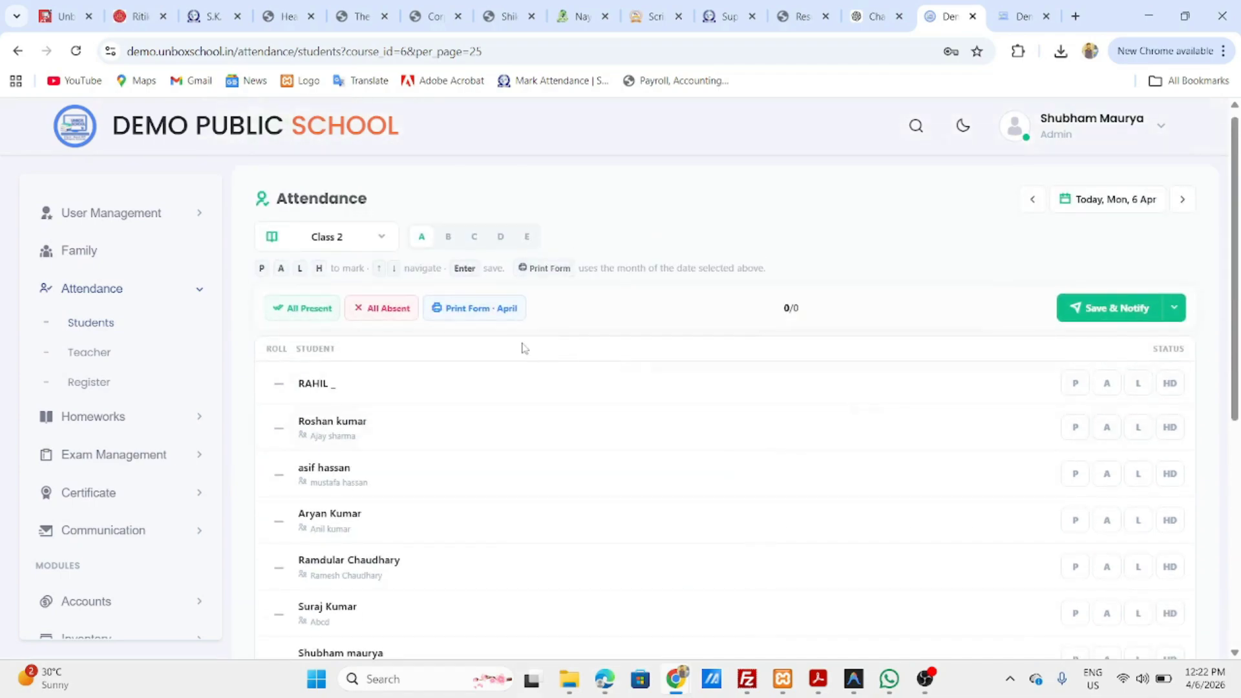
left_click(298, 310)
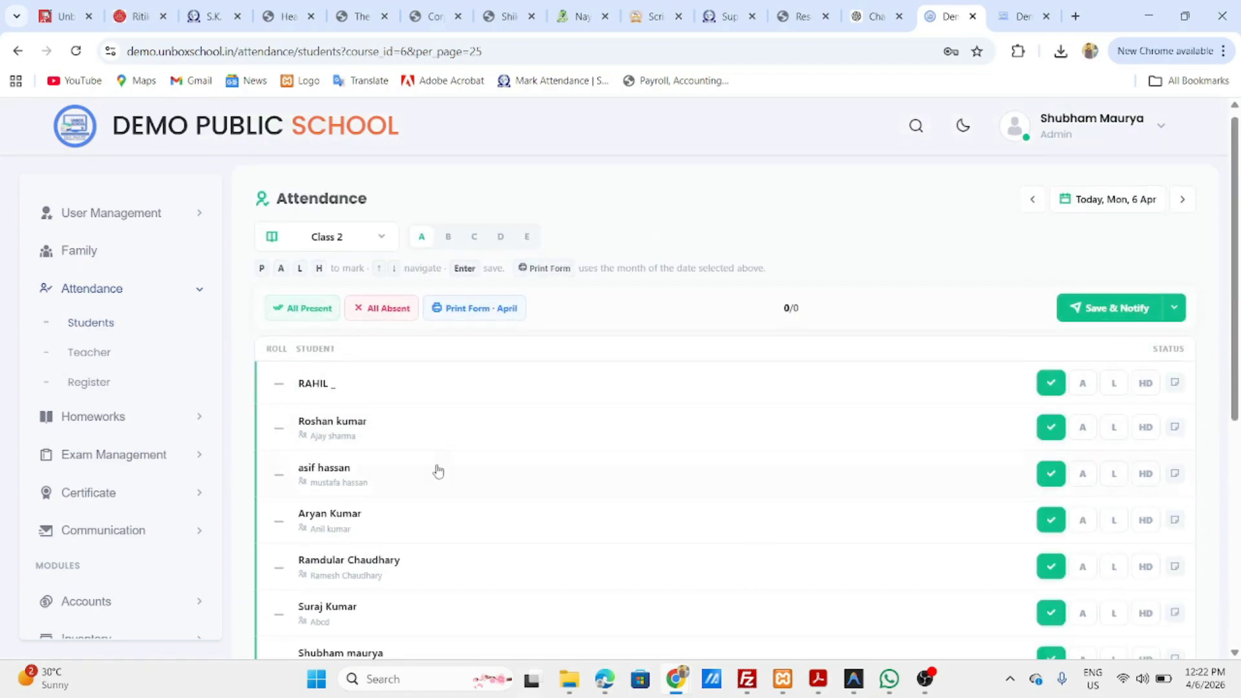
scroll(438, 472, "down", 6)
left_click(428, 579)
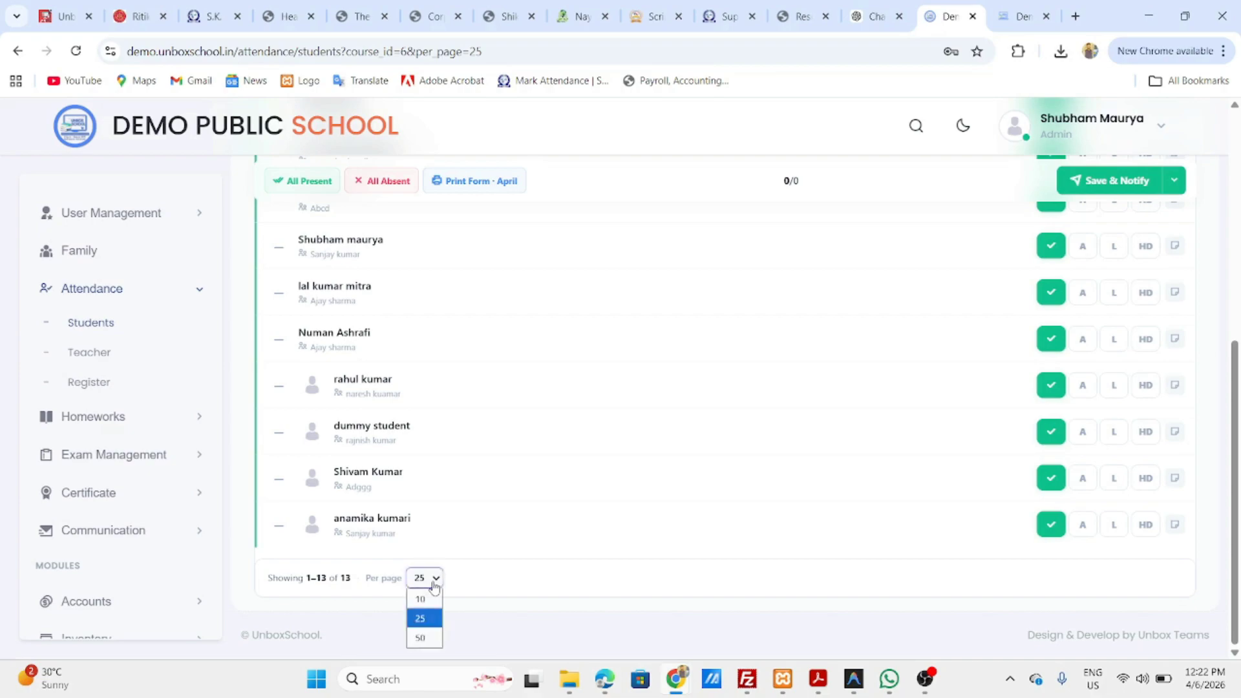
left_click(435, 586)
scroll(415, 421, "up", 3)
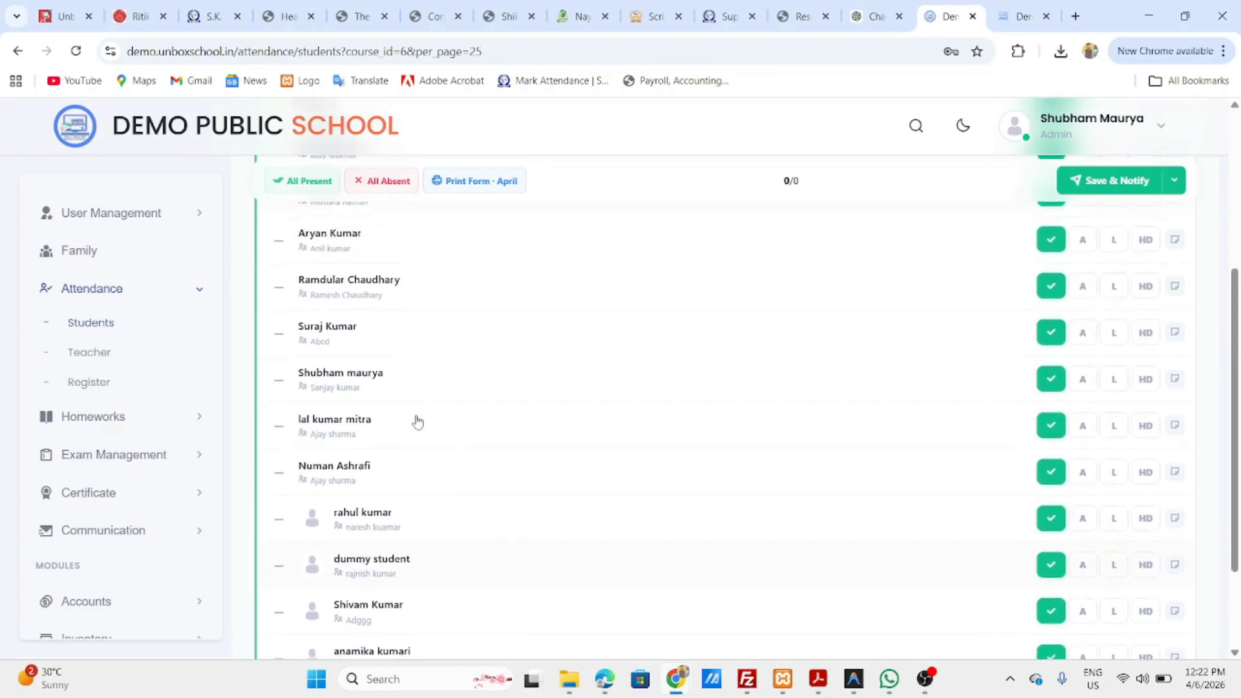
left_click(1084, 384)
scroll(879, 358, "up", 4)
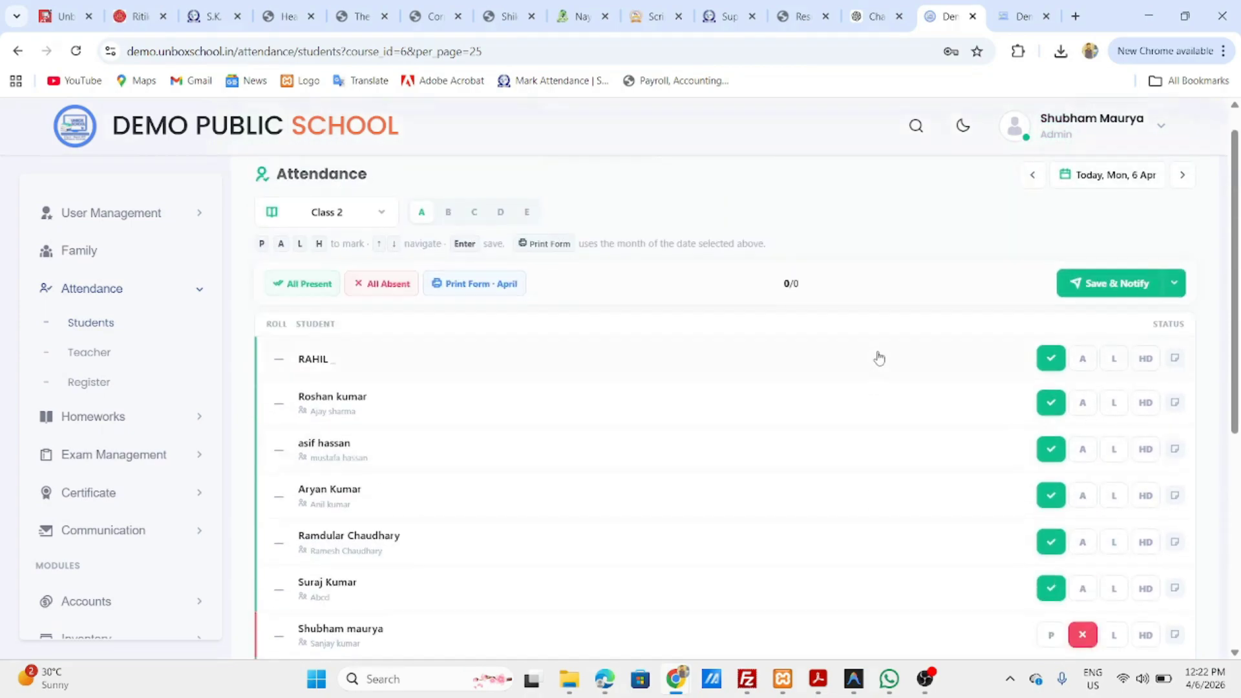
- Switch the attendance saving option to Save Only, and back to Save & Send Message
left_click(1174, 283)
scroll(1176, 291, "down", 5)
left_click(1023, 229)
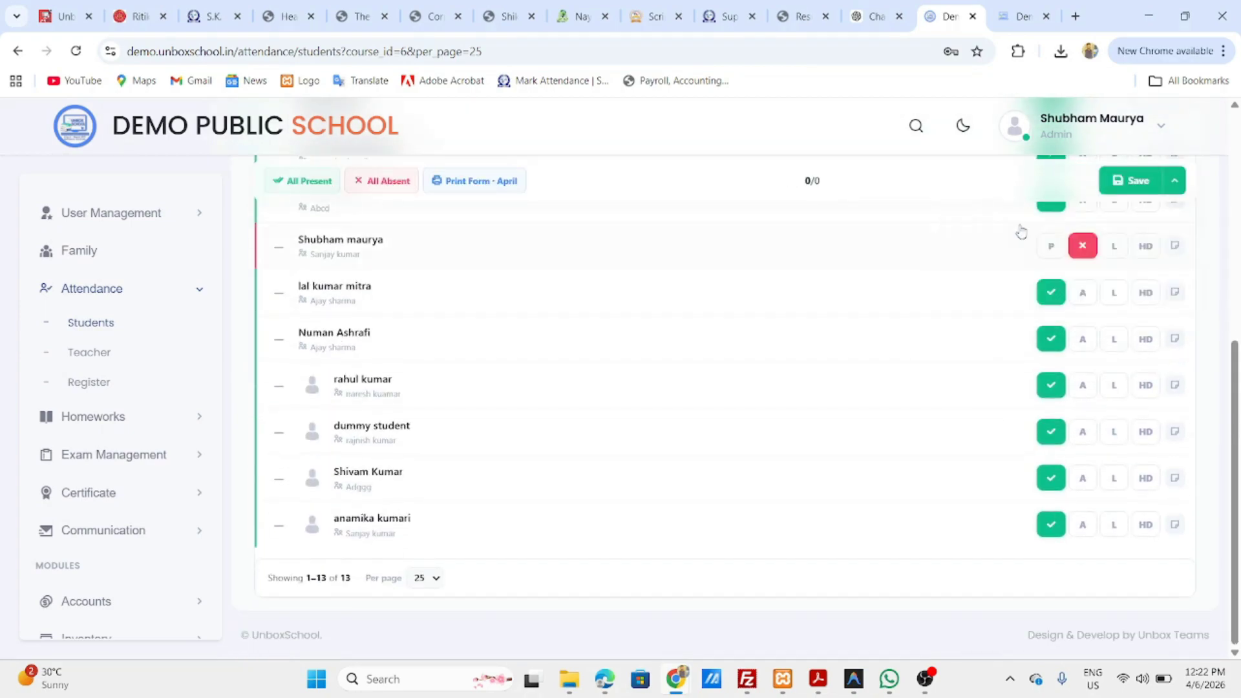
scroll(1112, 210, "up", 5)
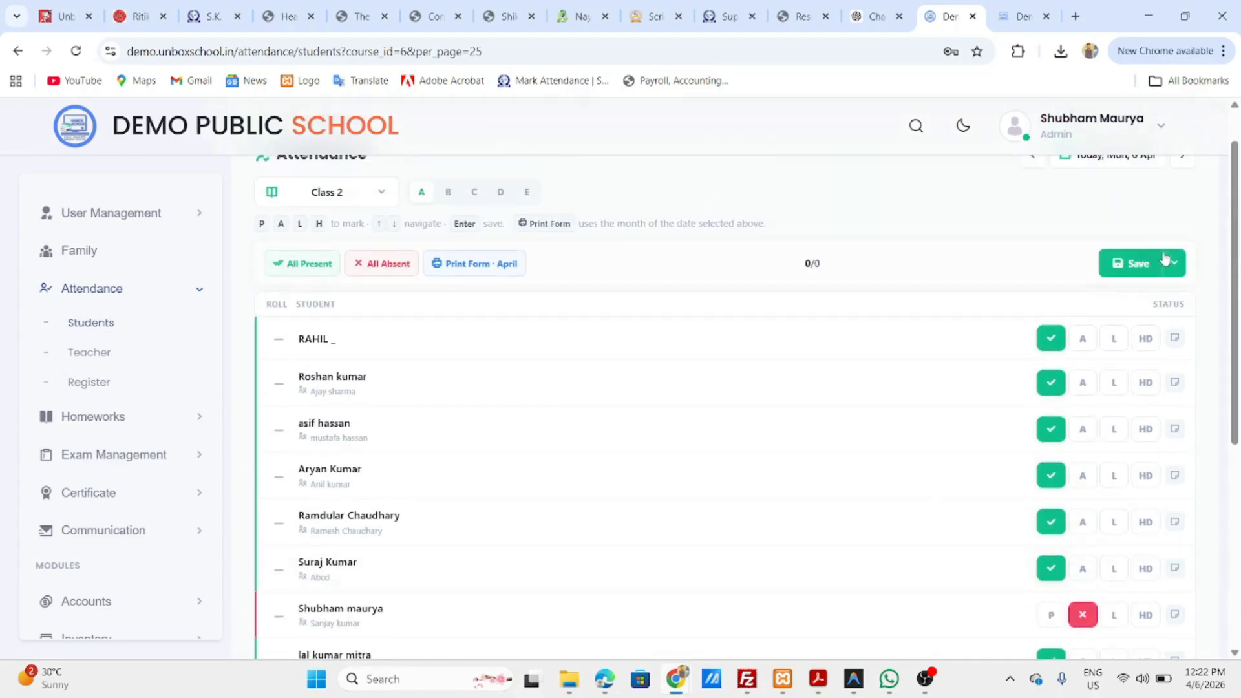
left_click(1175, 267)
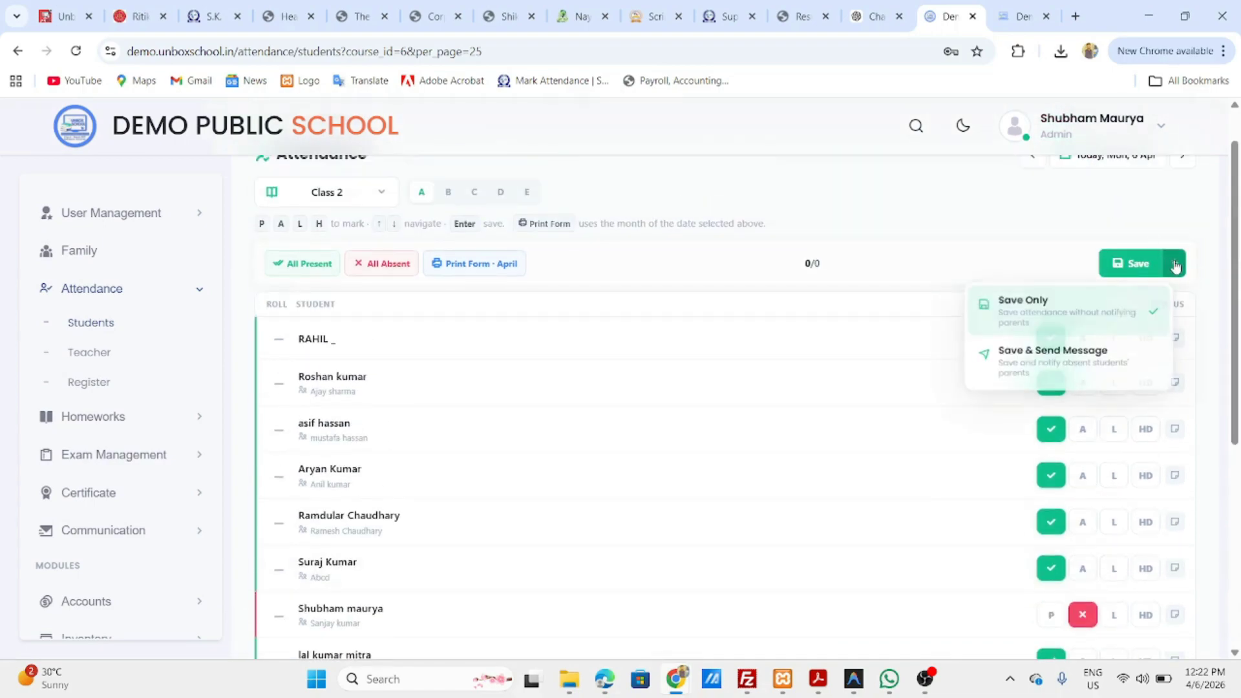
left_click(1085, 356)
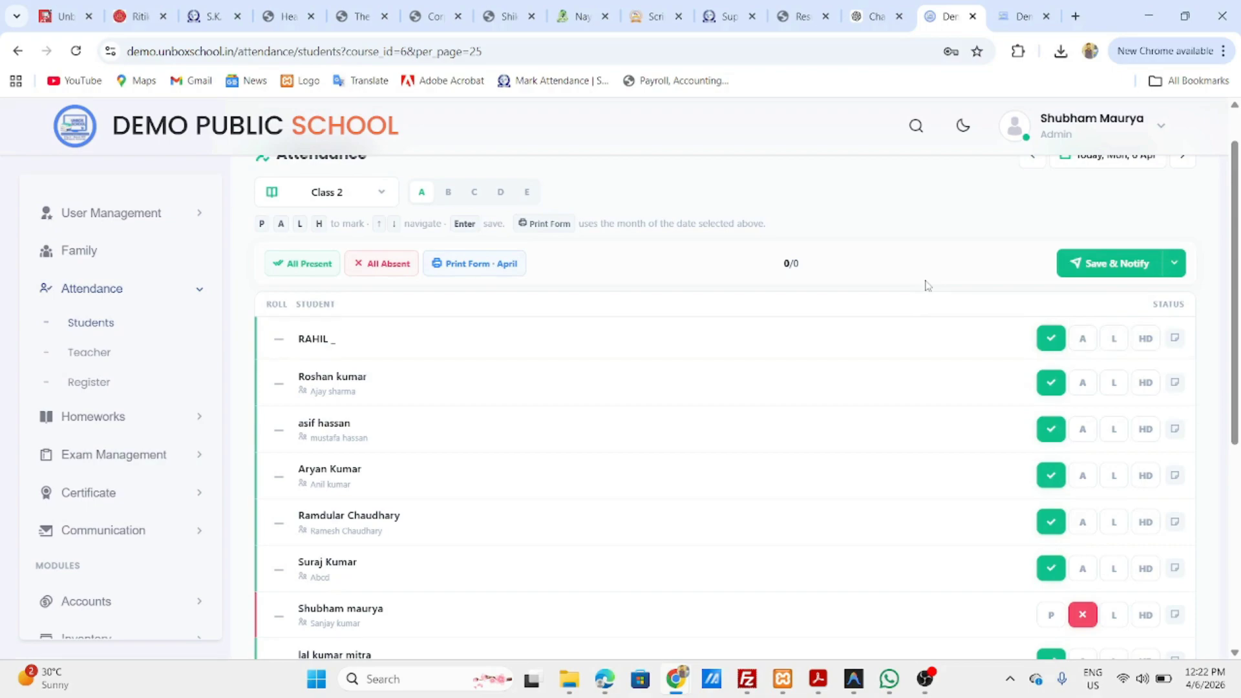
scroll(927, 286, "up", 1)
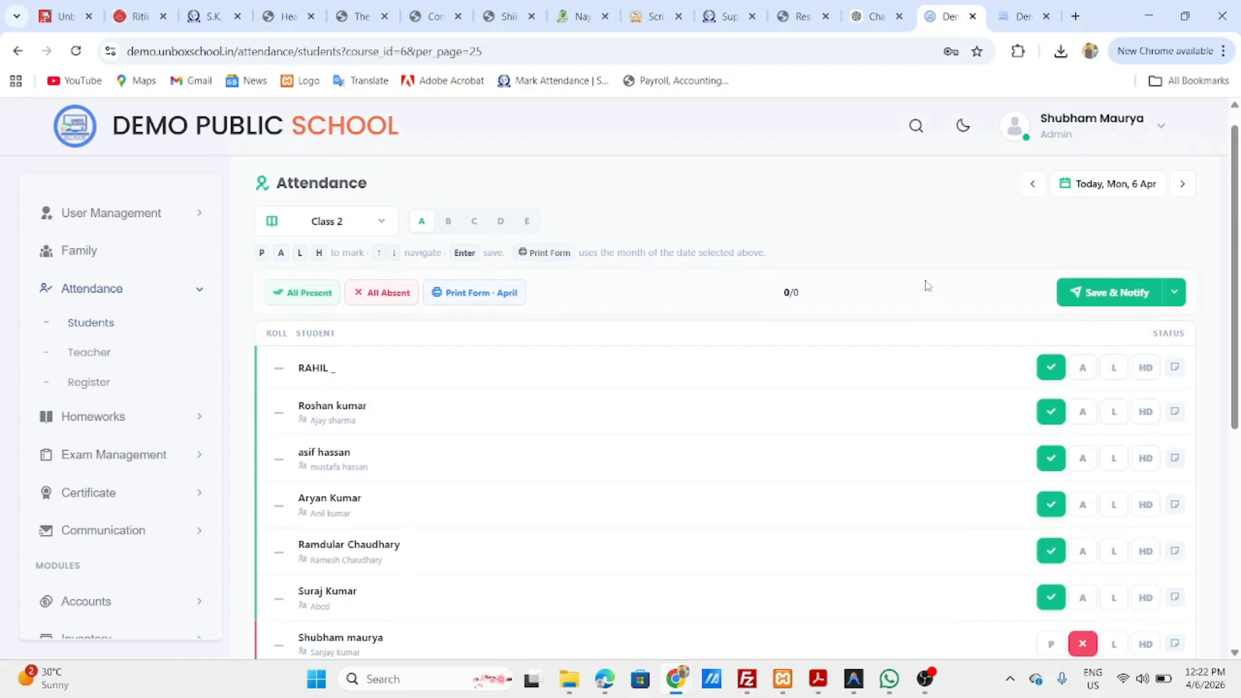
- Mark the last student in the Class 2 list absent as well and save the attendance
scroll(927, 286, "up", 1)
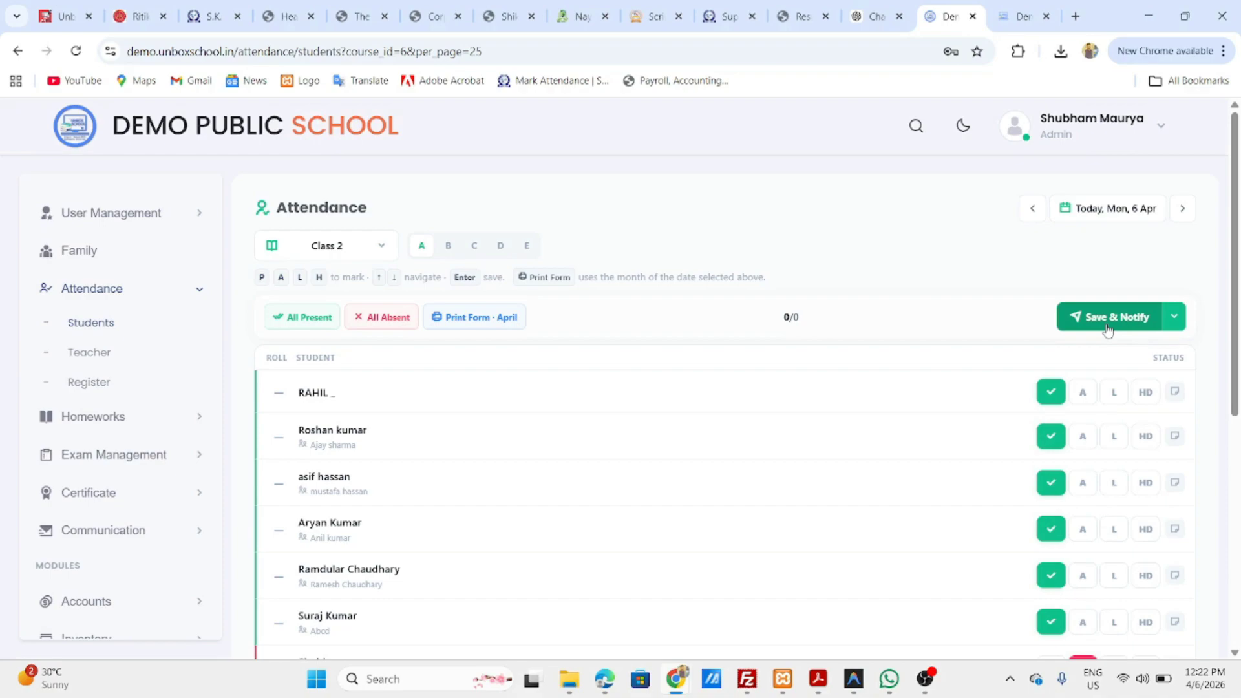
scroll(1107, 329, "down", 5)
left_click(1136, 184)
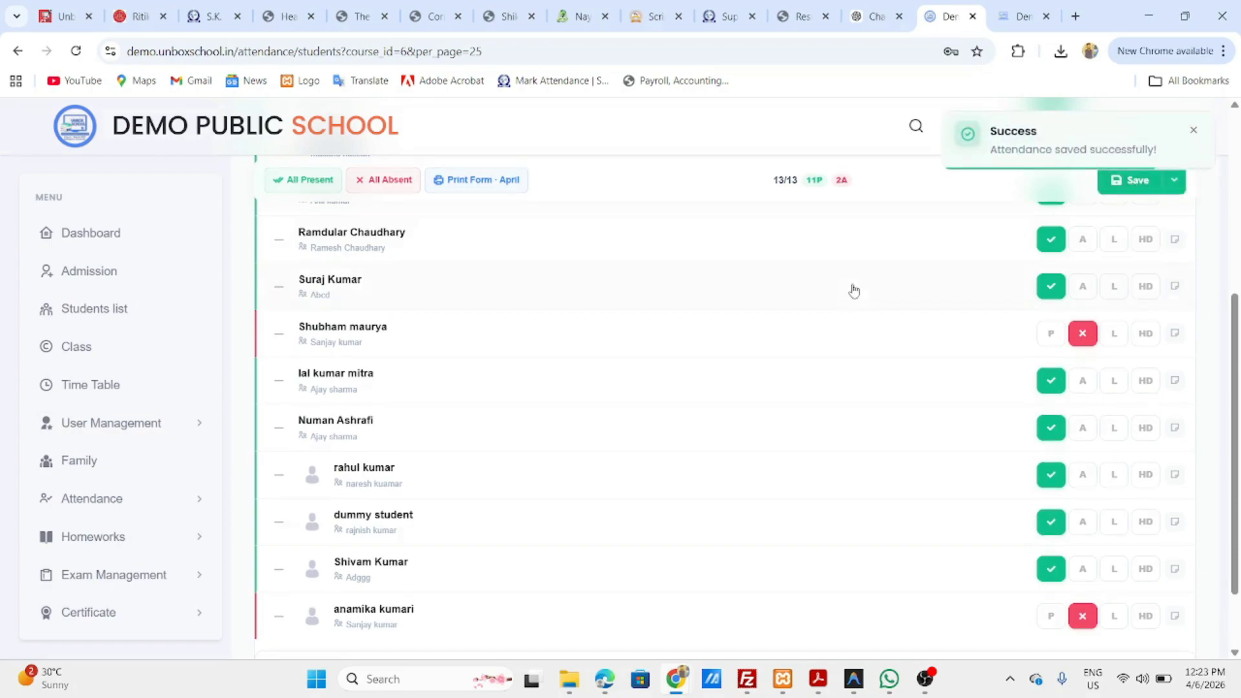
- Set the saving option for the Class 2 attendance to Save & Send Message
scroll(853, 290, "up", 5)
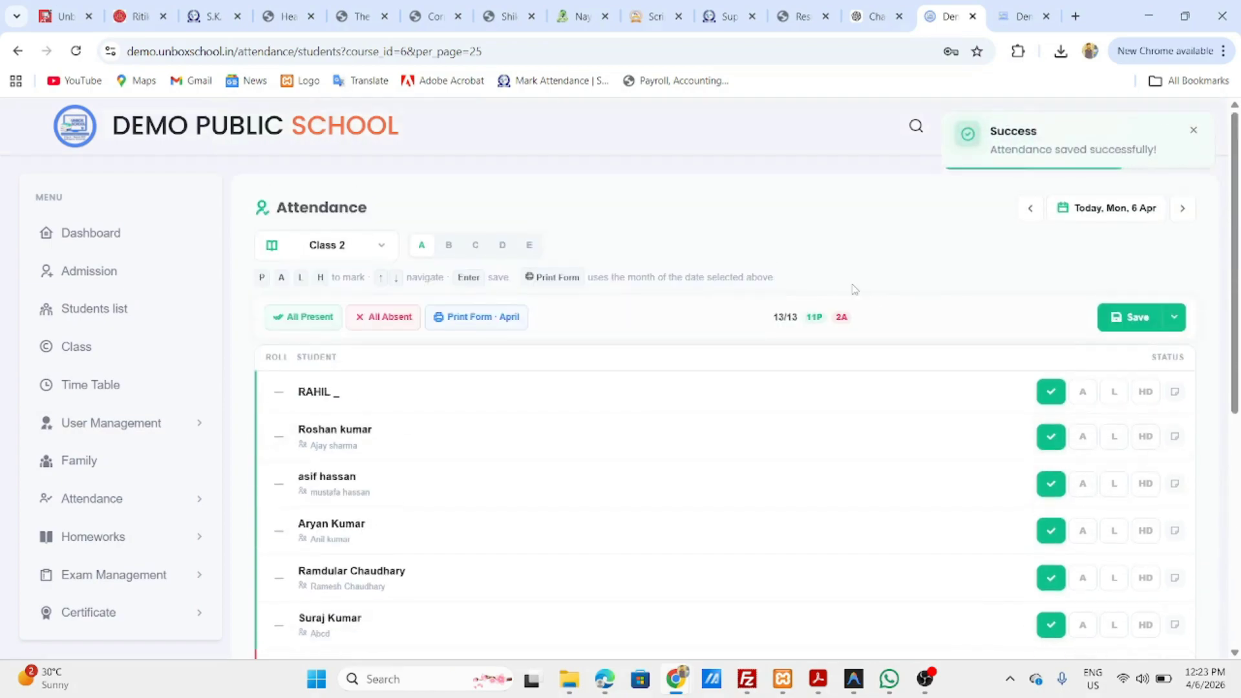
left_click(1174, 325)
scroll(1130, 346, "down", 5)
left_click(1034, 270)
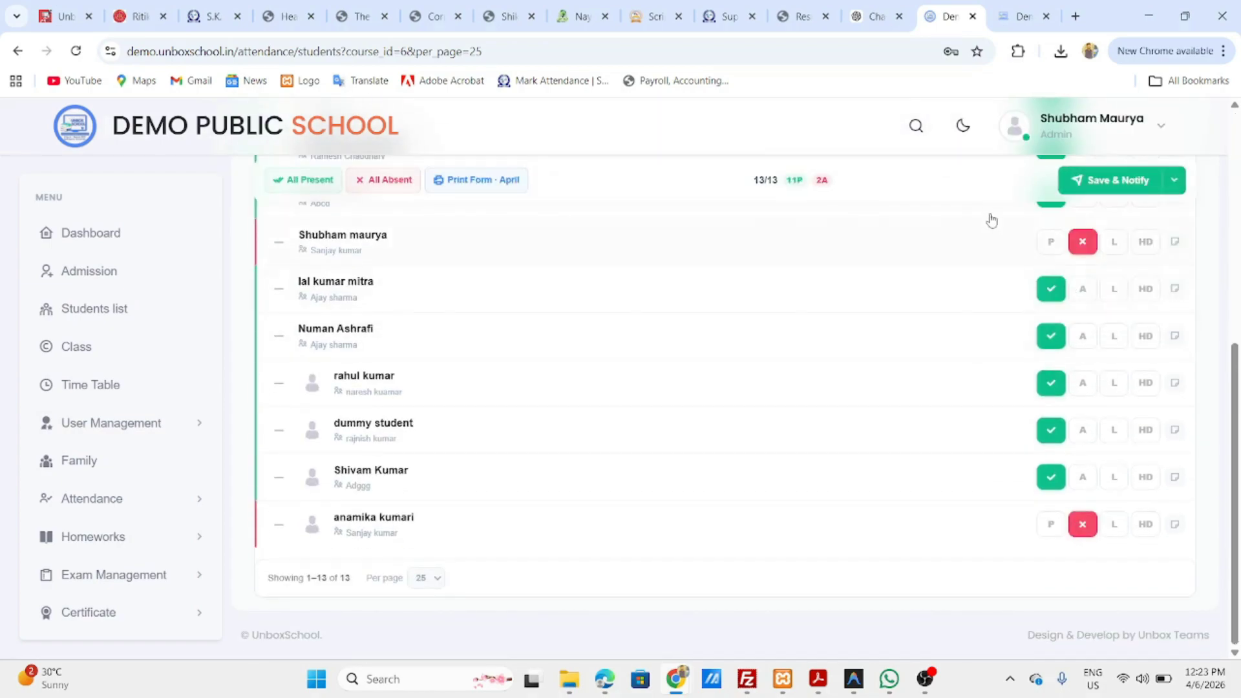
scroll(992, 219, "up", 5)
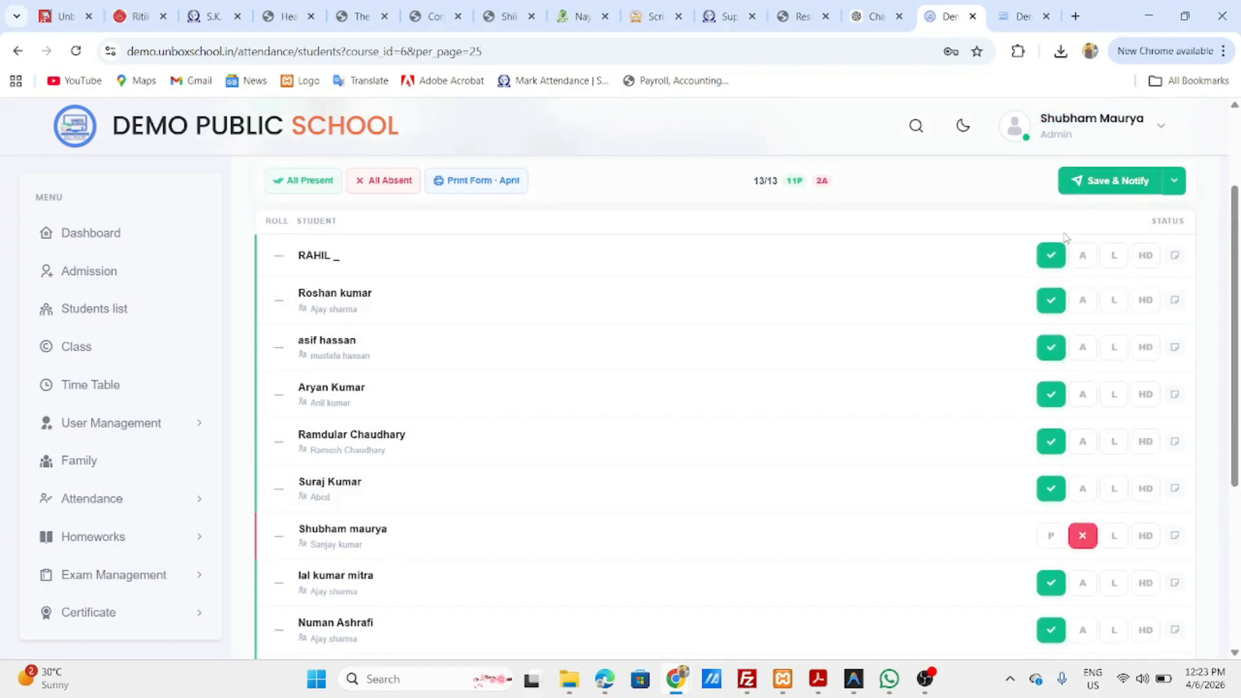
- Save the Class 2 attendance and notify the parents
scroll(1065, 237, "up", 2)
left_click(1098, 315)
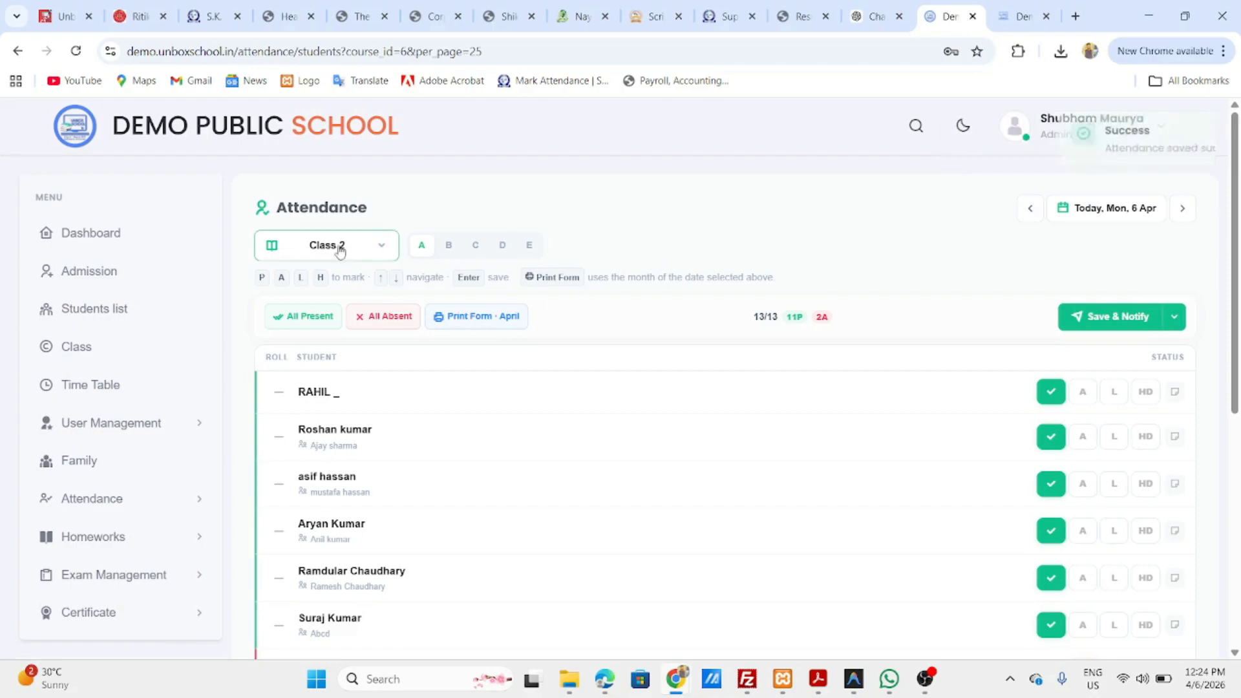
- View the Personal section of the new student admission form and return to the attendance page
left_click(75, 272)
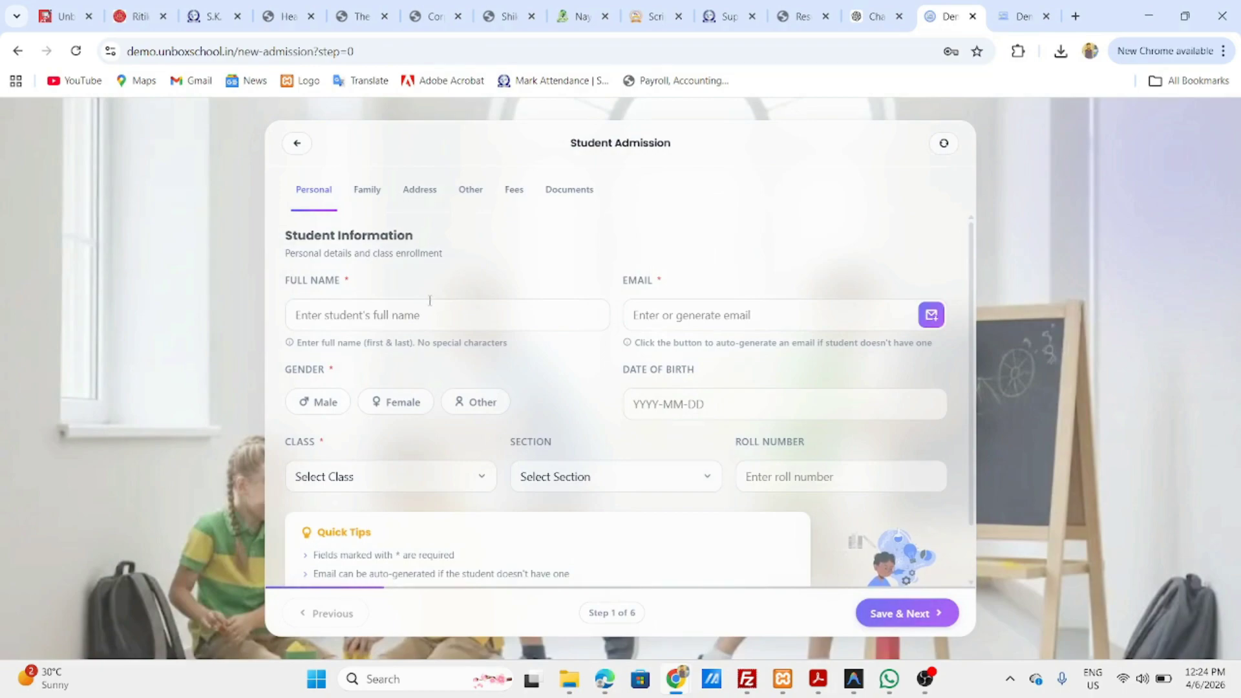
left_click(428, 314)
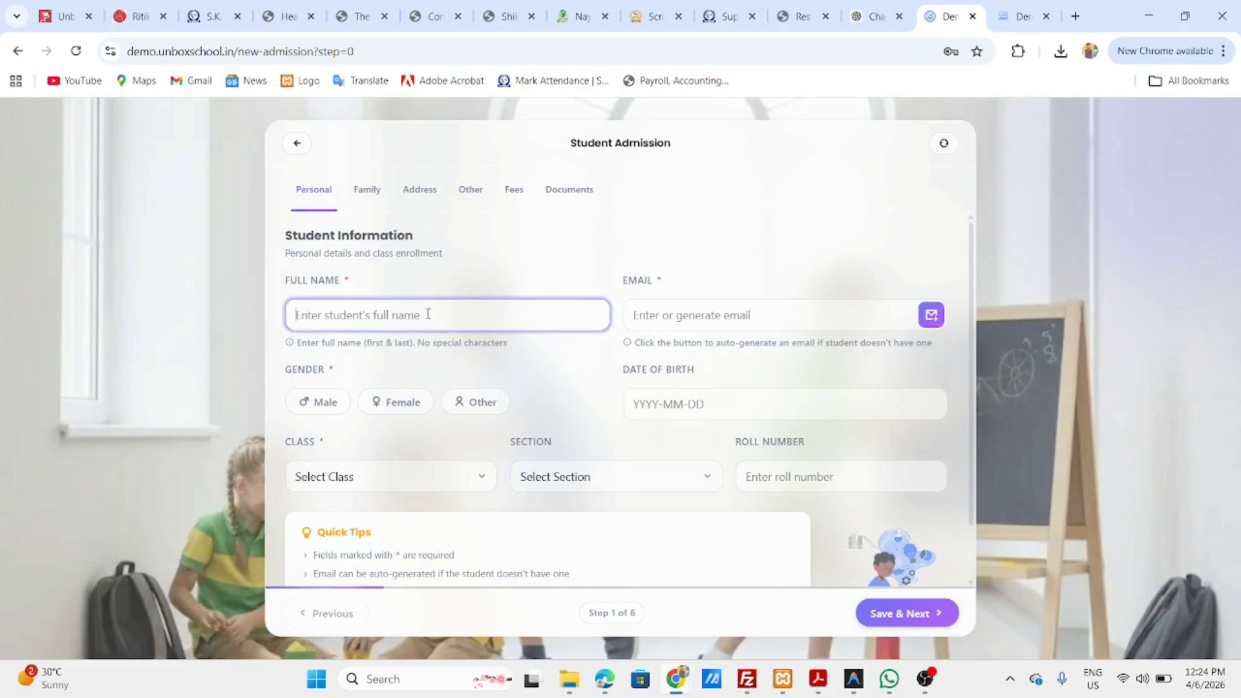
left_click(292, 143)
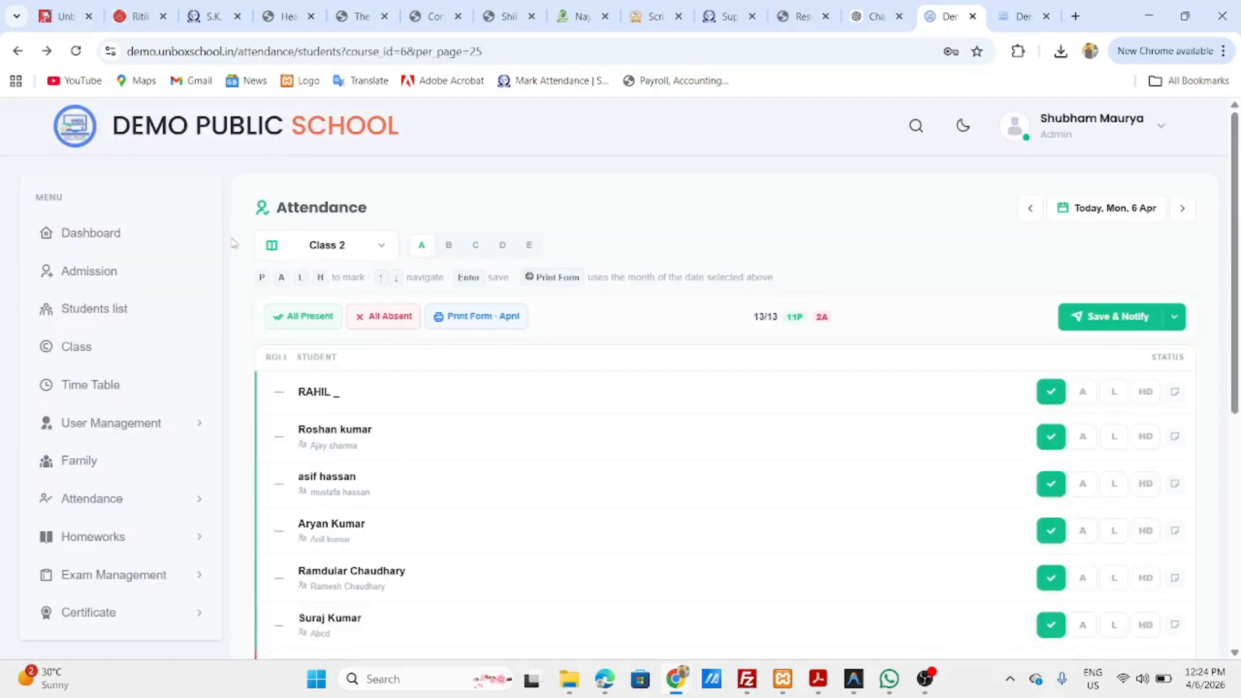
- Download the bulk upload sample from the student list's bulk import and save it as student_upload_template (2)
left_click(78, 315)
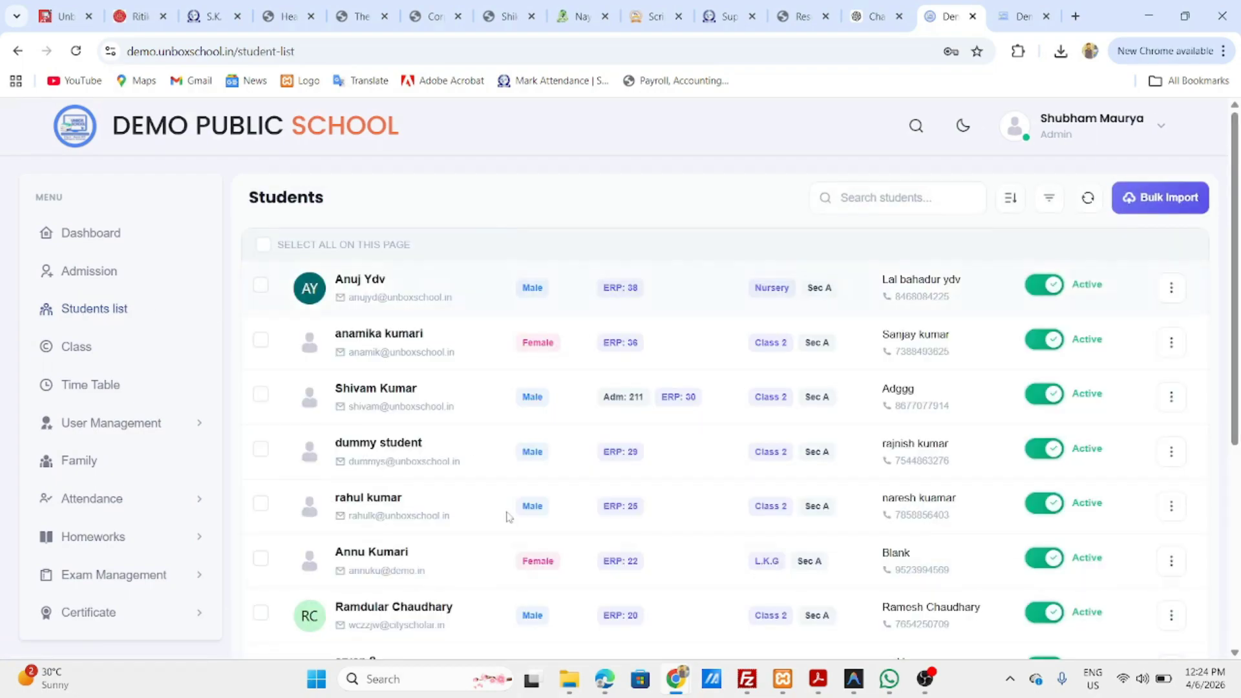
left_click(1155, 206)
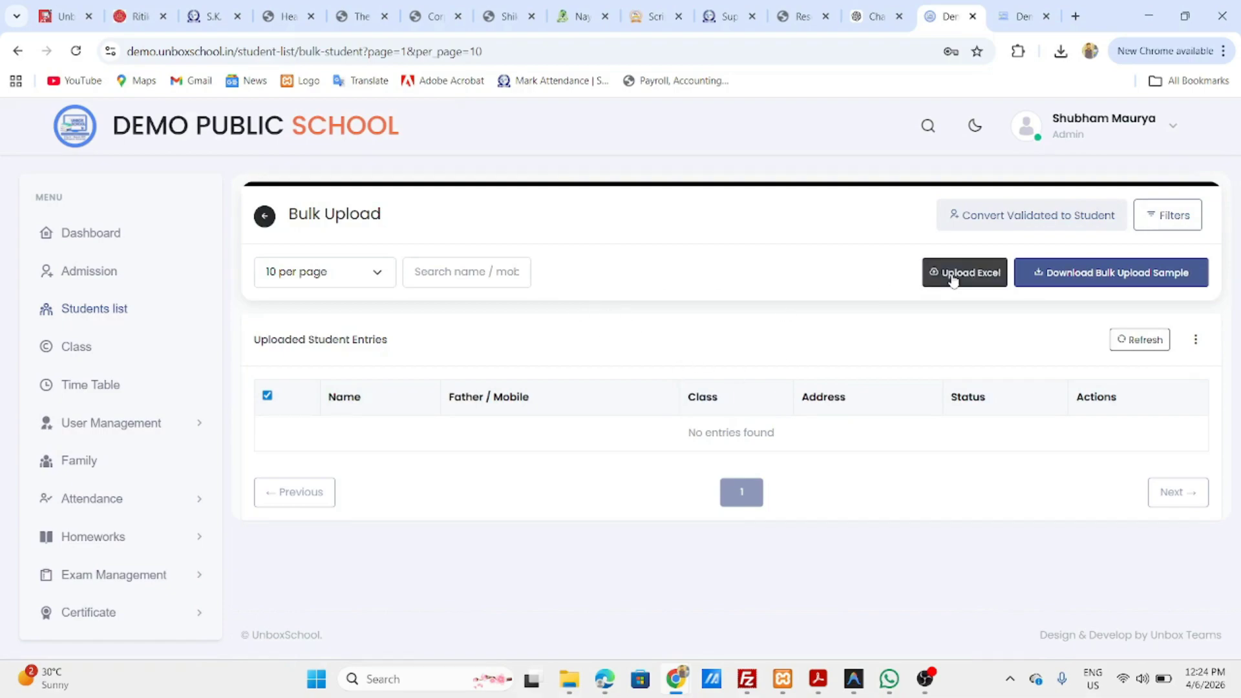
left_click(1106, 286)
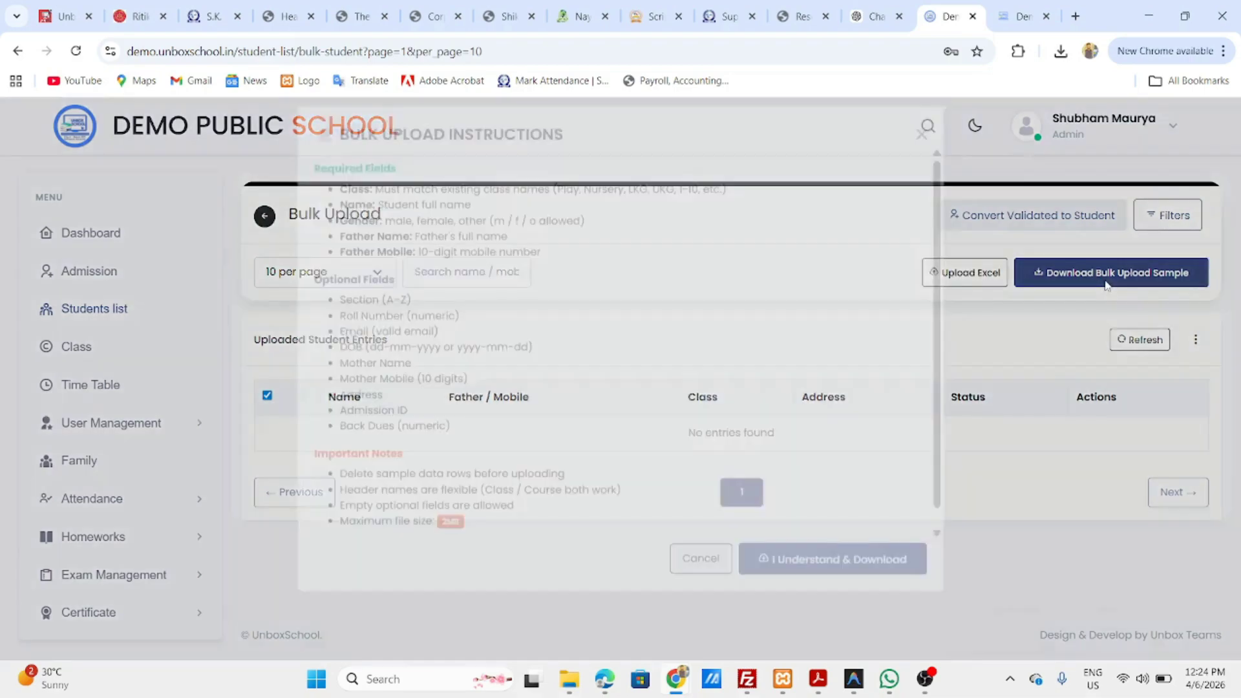
scroll(626, 276, "down", 1)
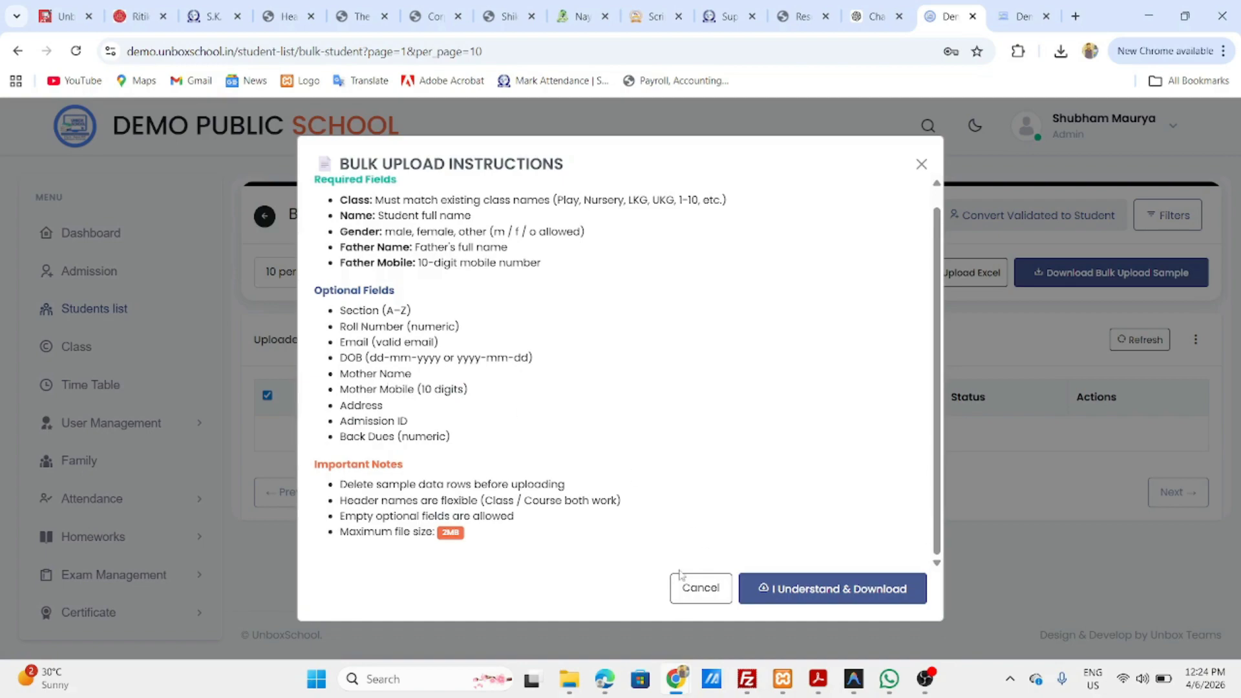
left_click(821, 595)
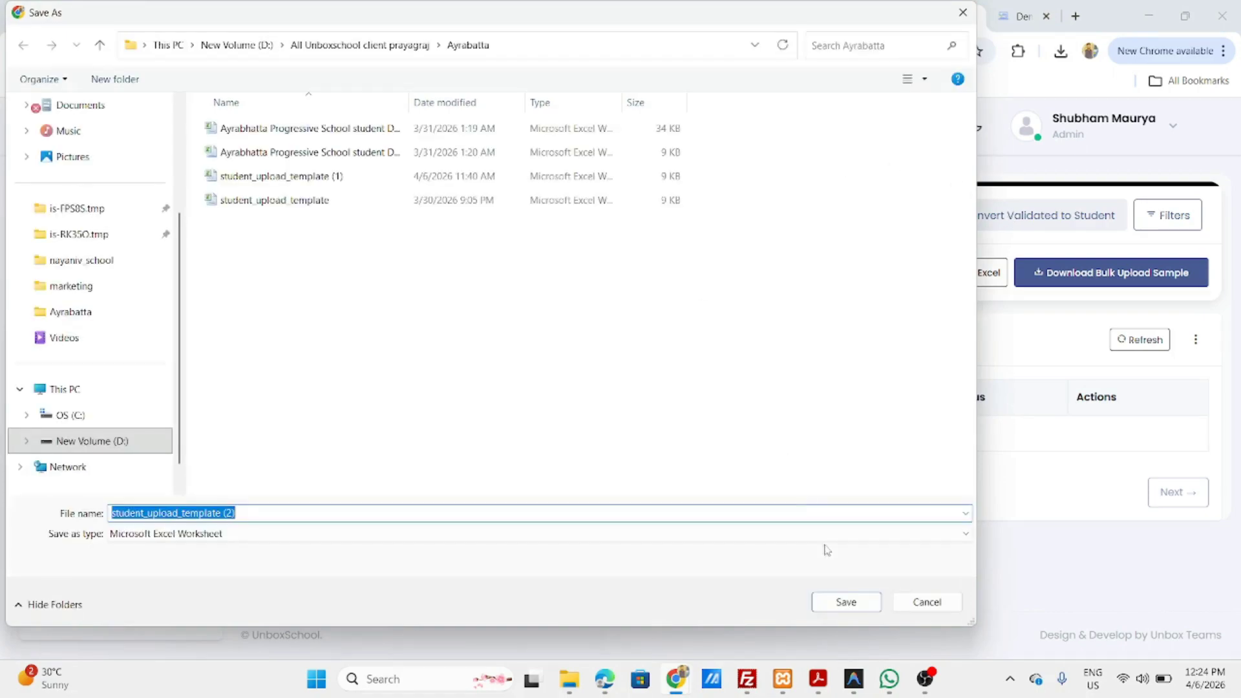
left_click(849, 602)
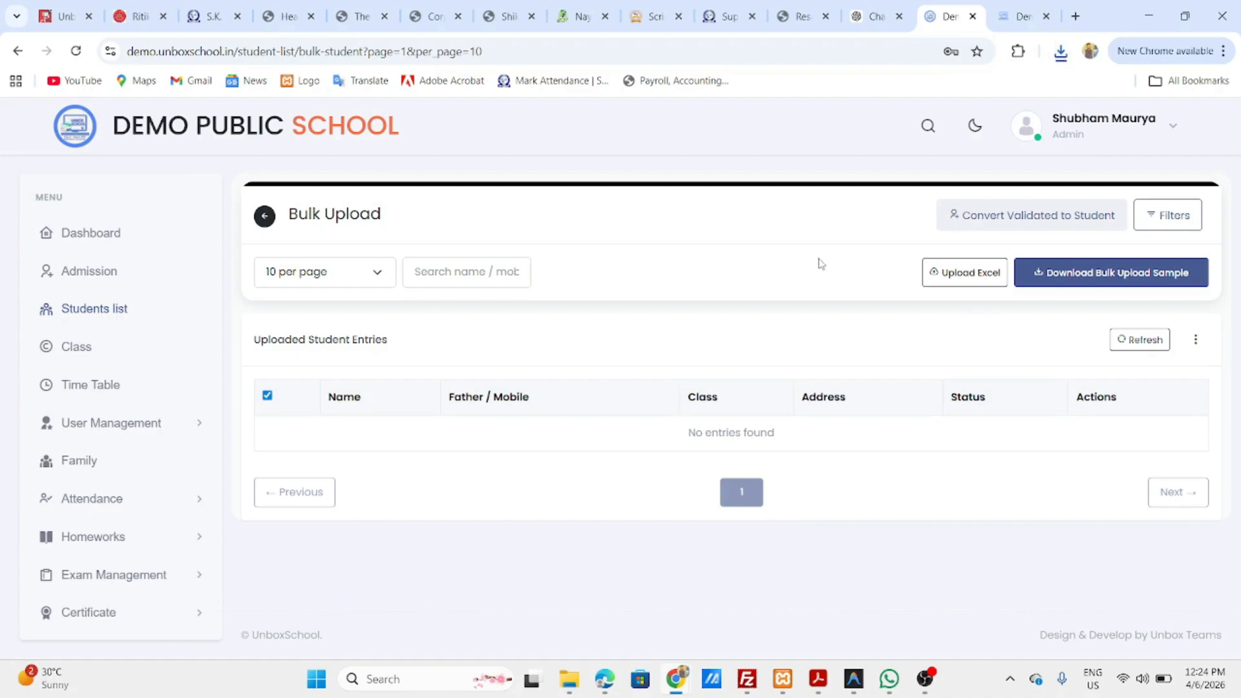
- Open the downloaded student_upload_template (2) in Excel, examine its student data columns, and close the workbook
left_click(1061, 54)
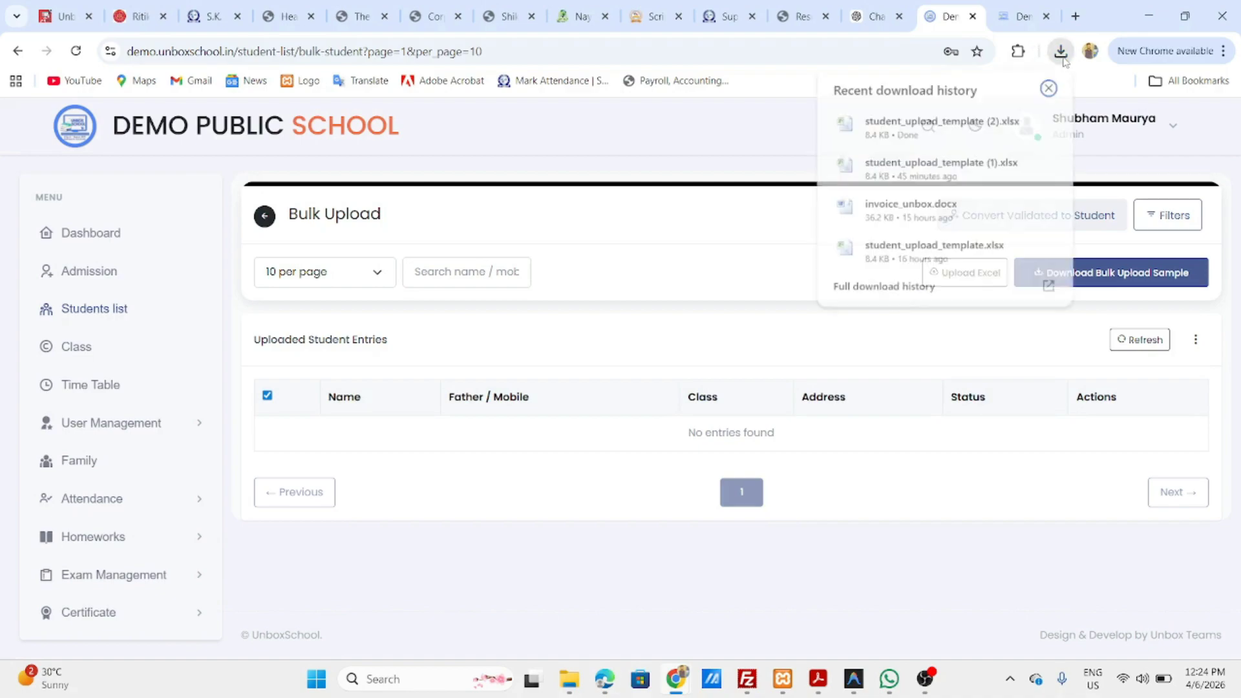
left_click(952, 129)
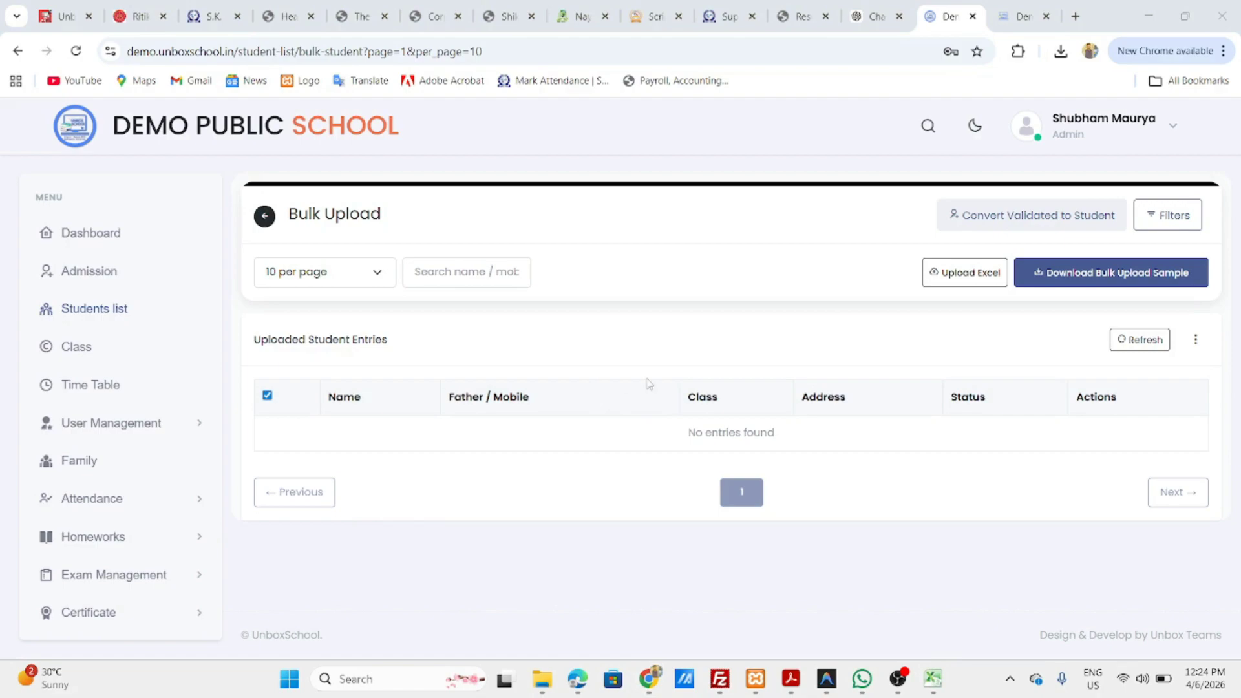
left_click(937, 671)
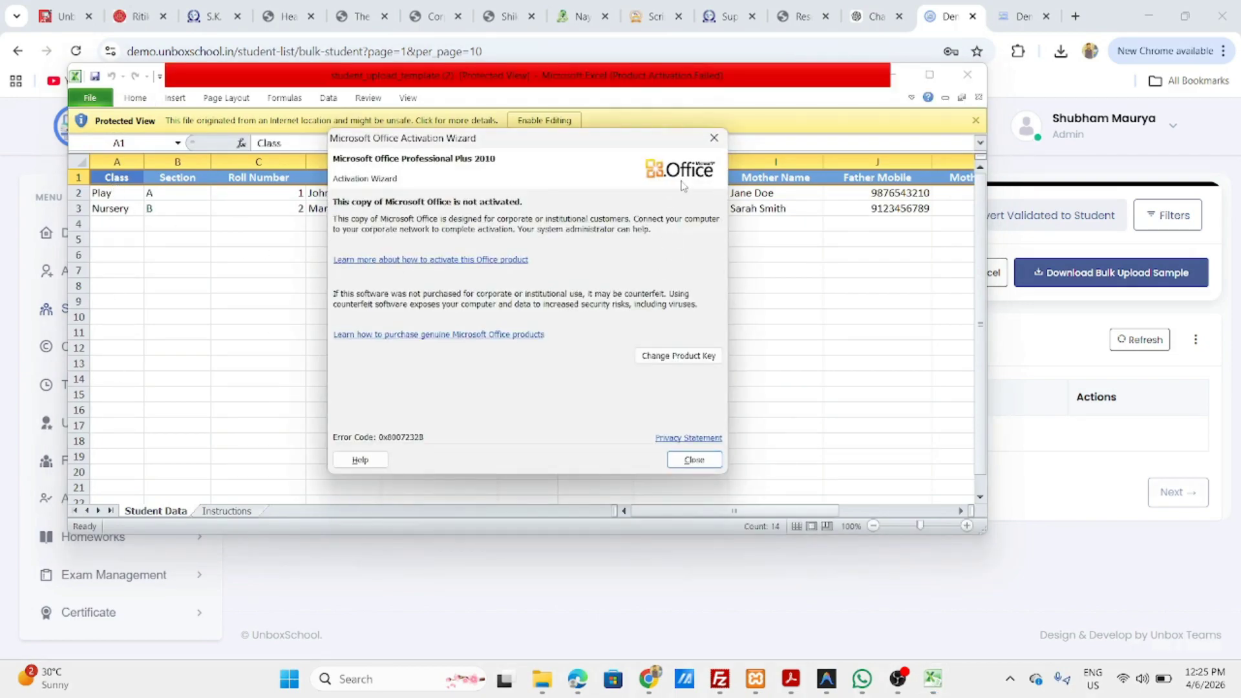
left_click(714, 137)
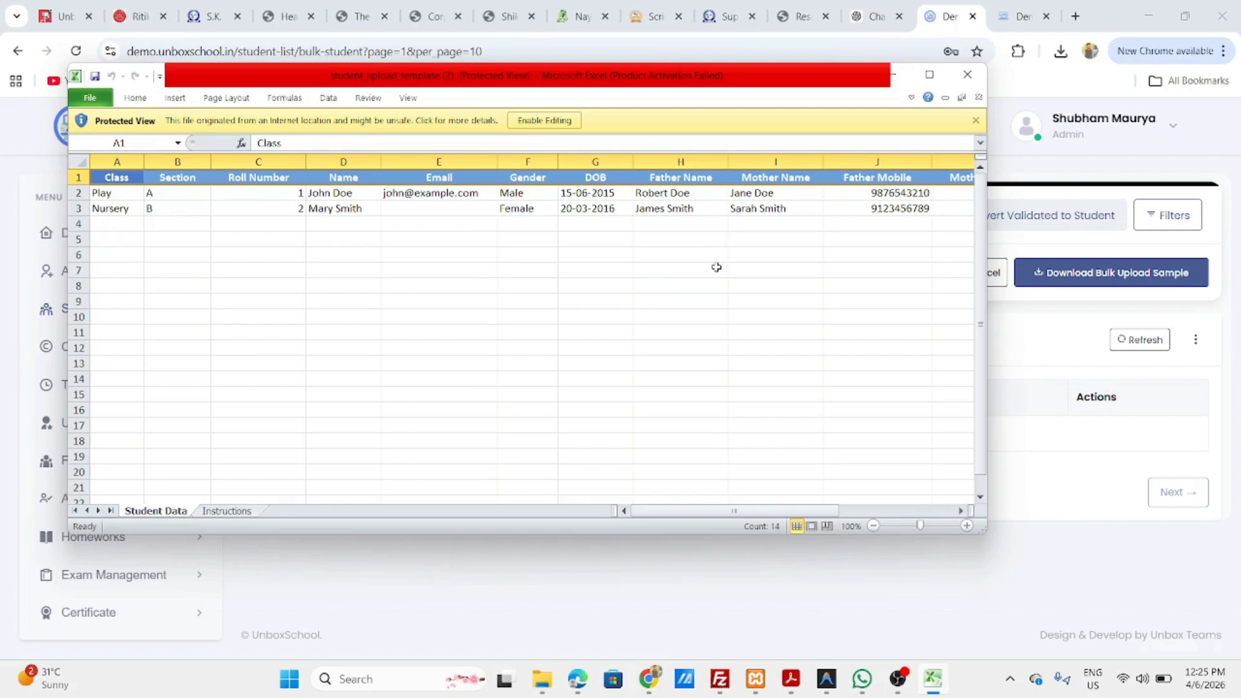
scroll(716, 266, "right", 2)
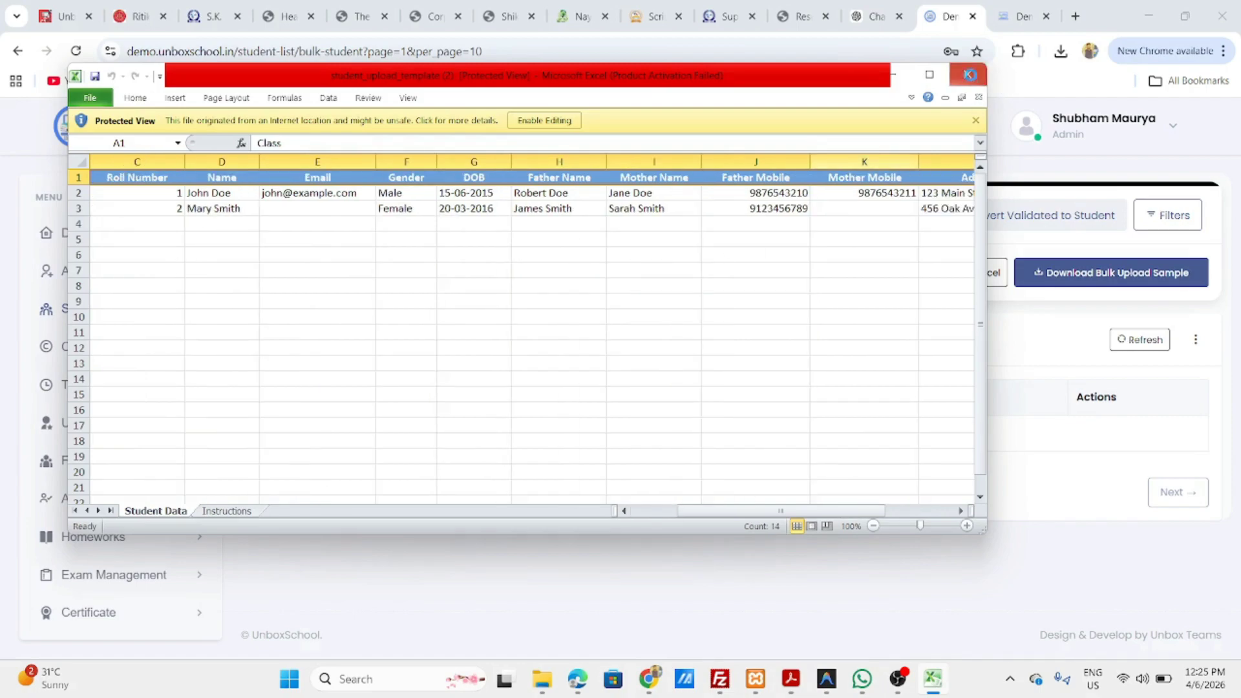
left_click(970, 75)
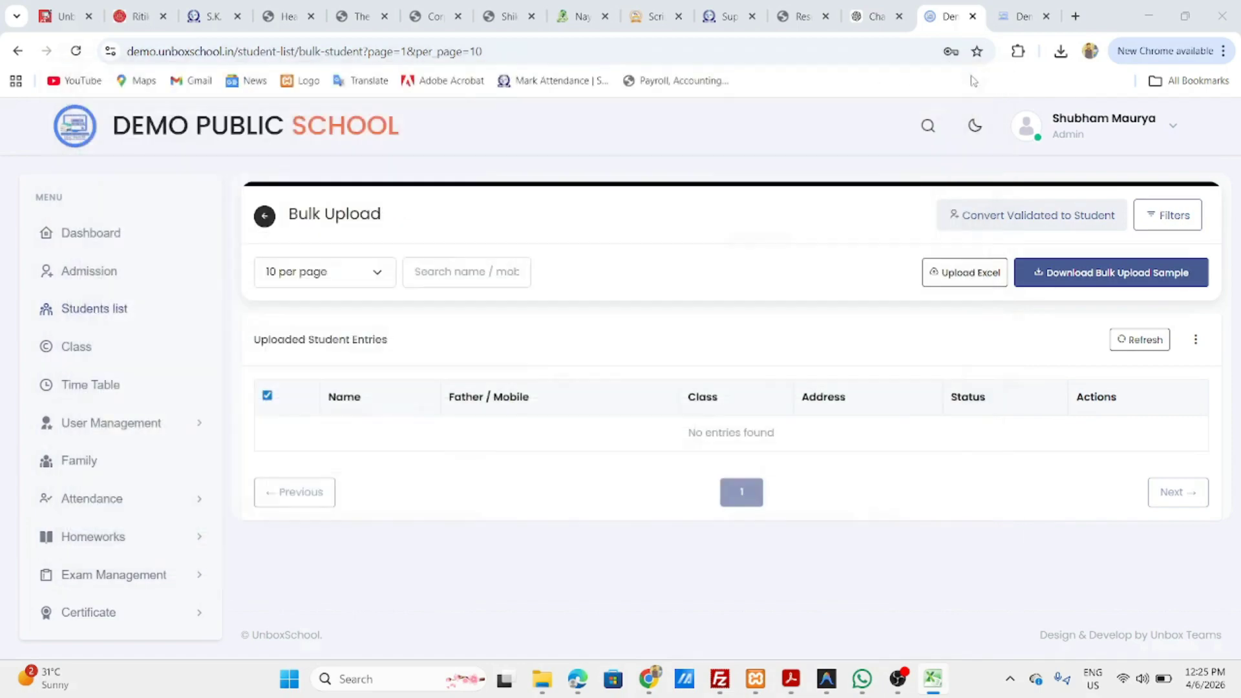
left_click(1060, 51)
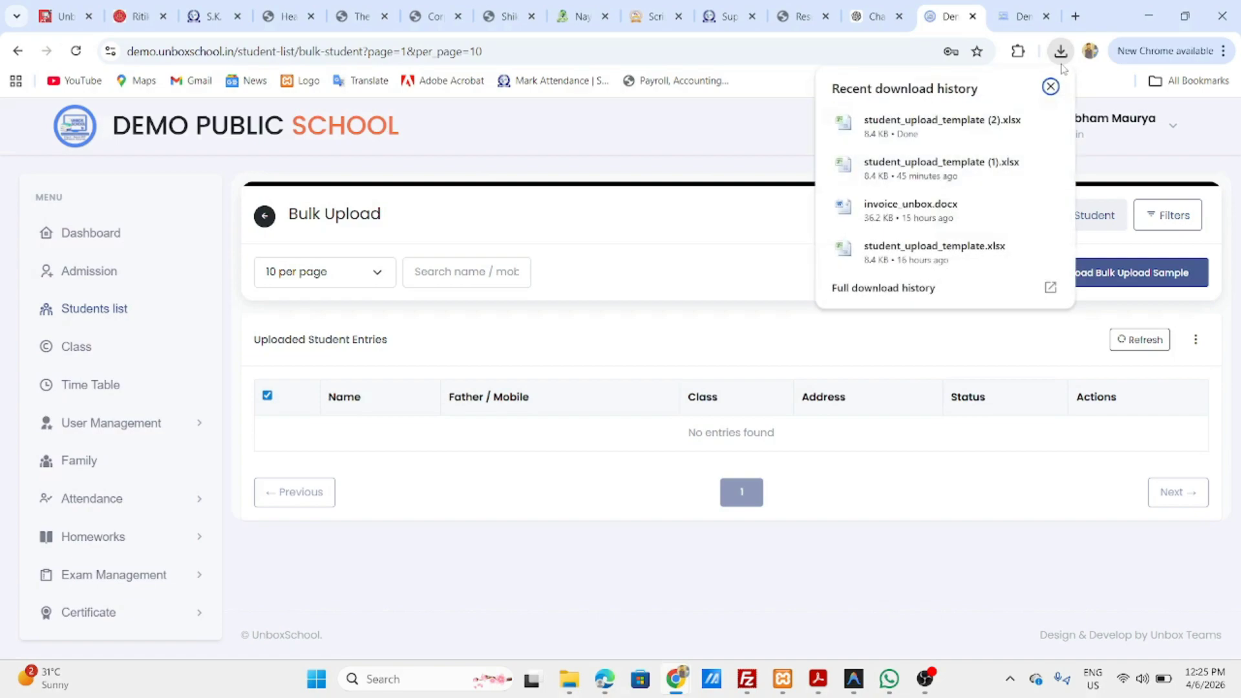
left_click(908, 125)
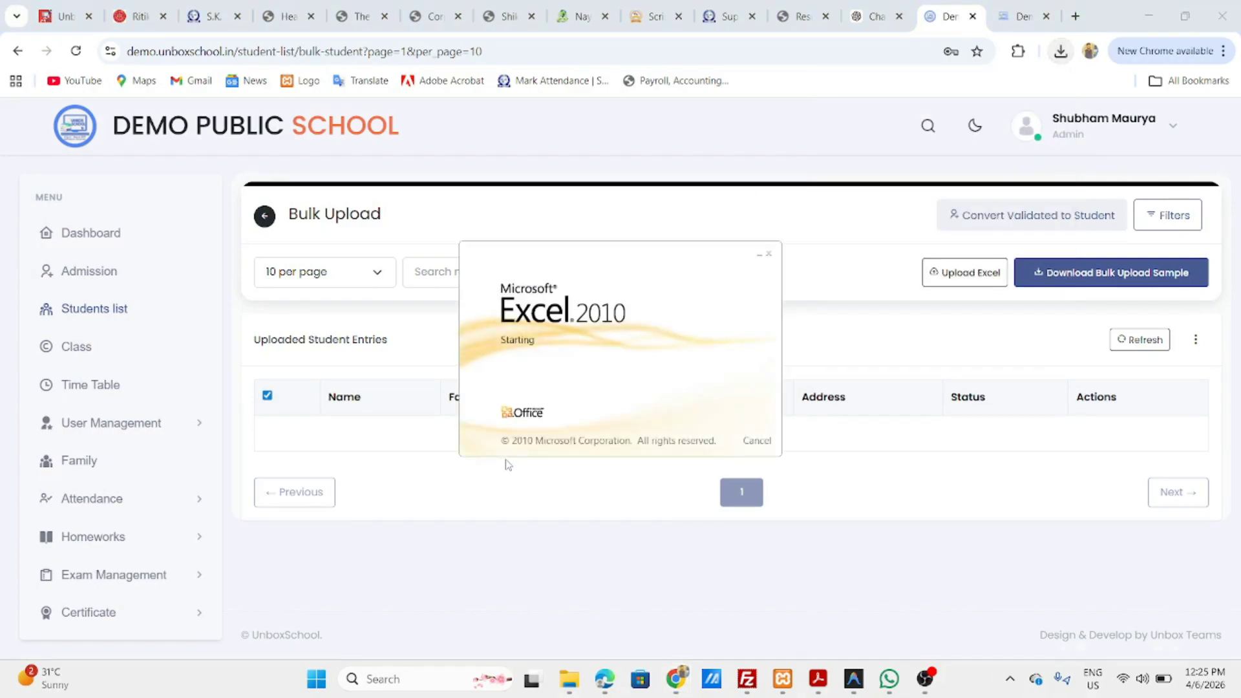
left_click(769, 257)
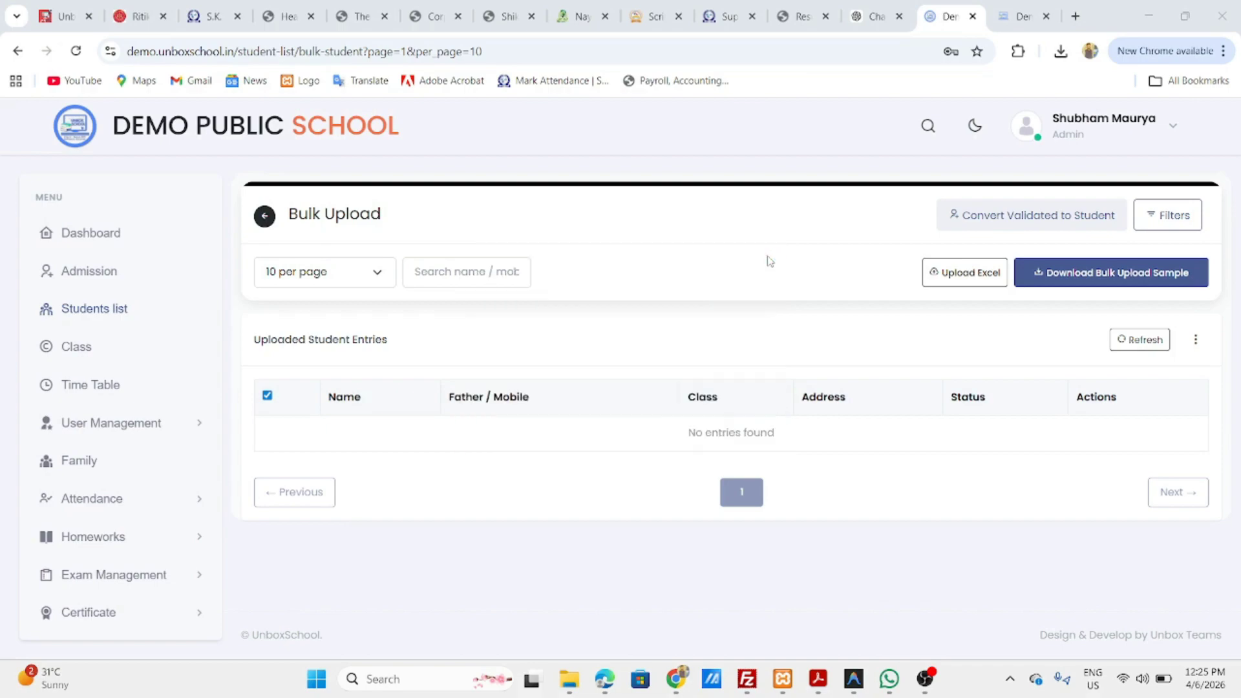
- Bring student_upload_template (2).xlsx from the recent downloads into the Bulk Upload page and dismiss the upload confirmation
left_click(1060, 54)
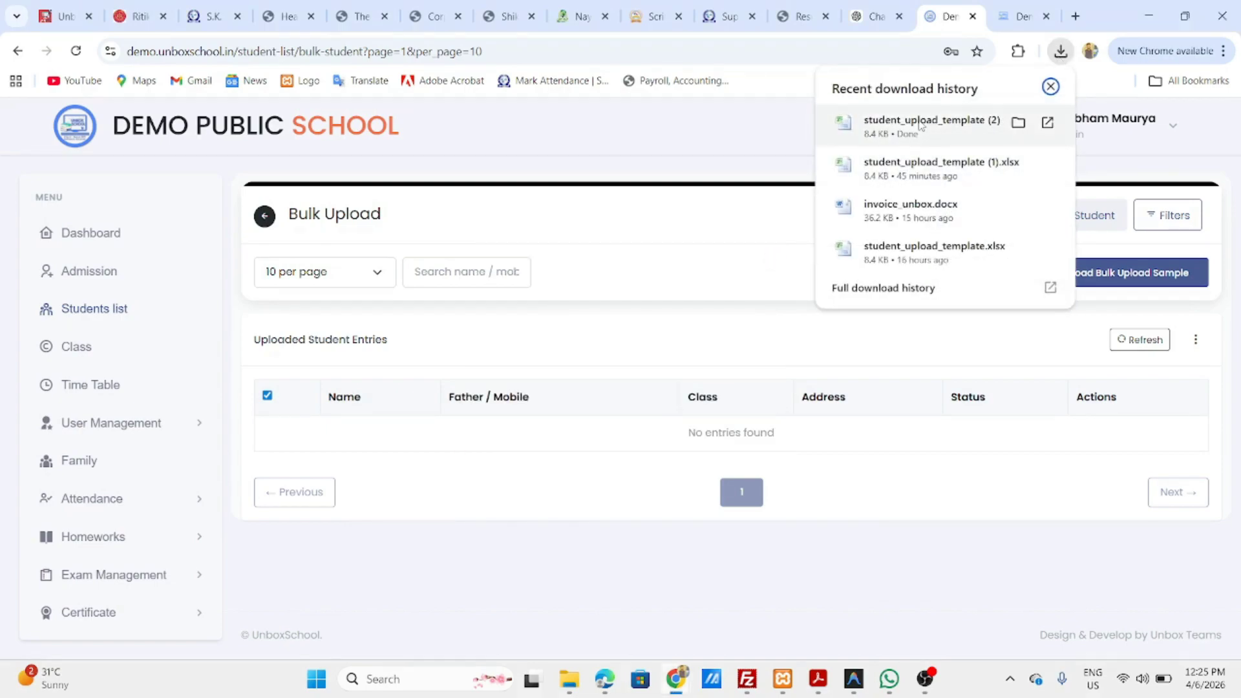
left_click_drag(714, 226, 559, 362)
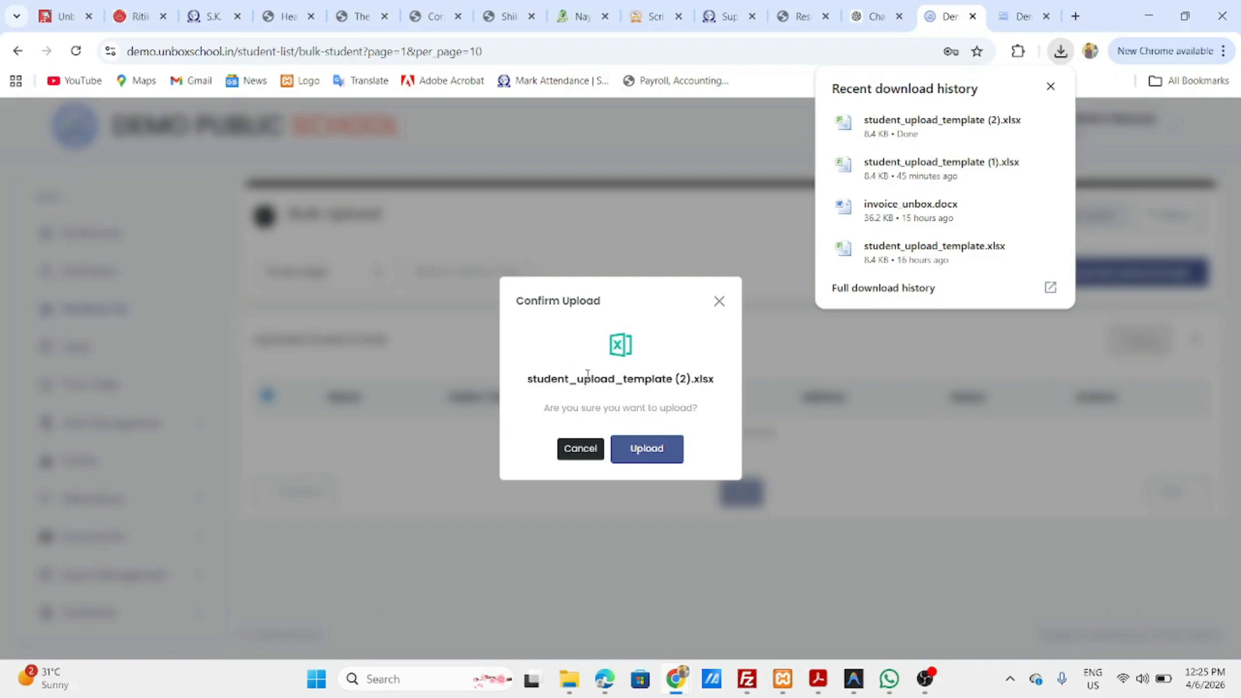
left_click(719, 301)
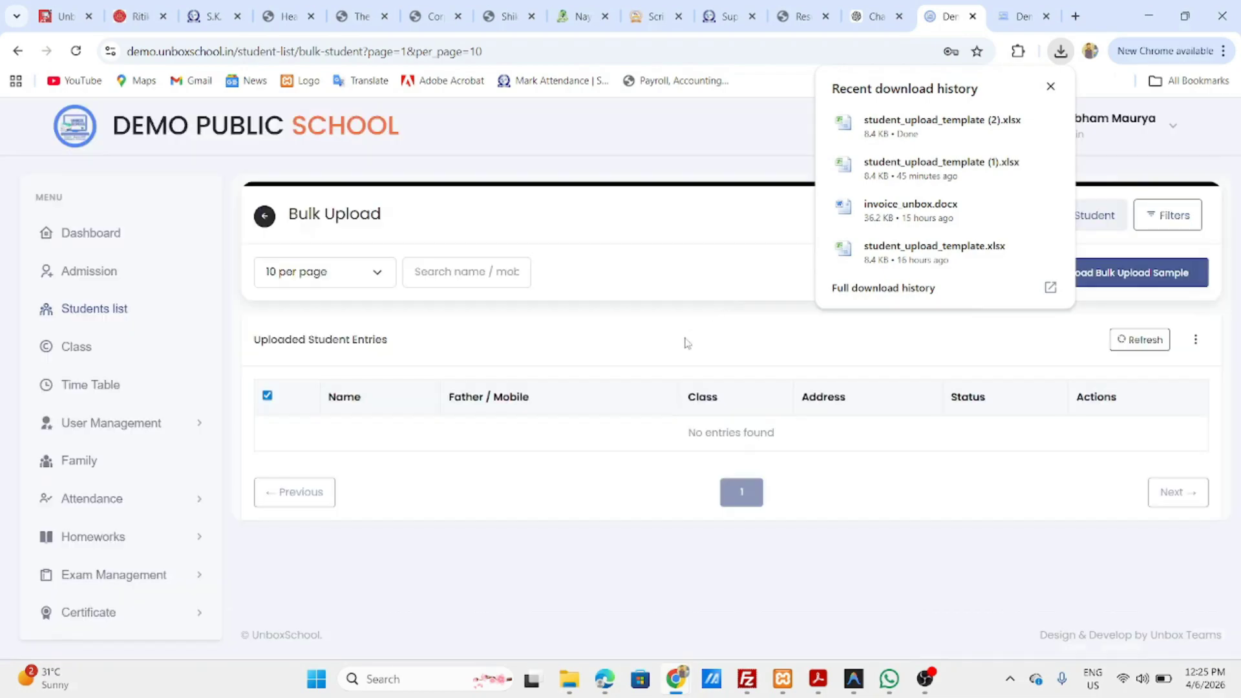
left_click(1050, 87)
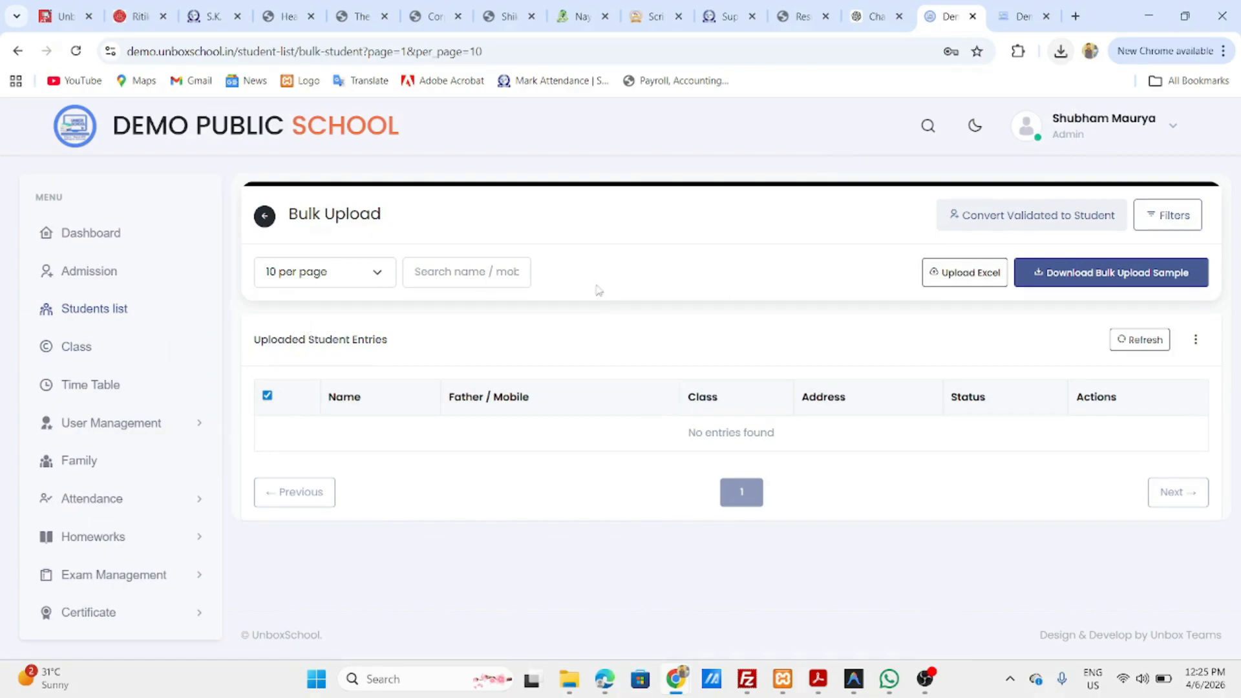
- Return to the student list, view it in the phone preview, and come back to the desktop version
left_click(265, 217)
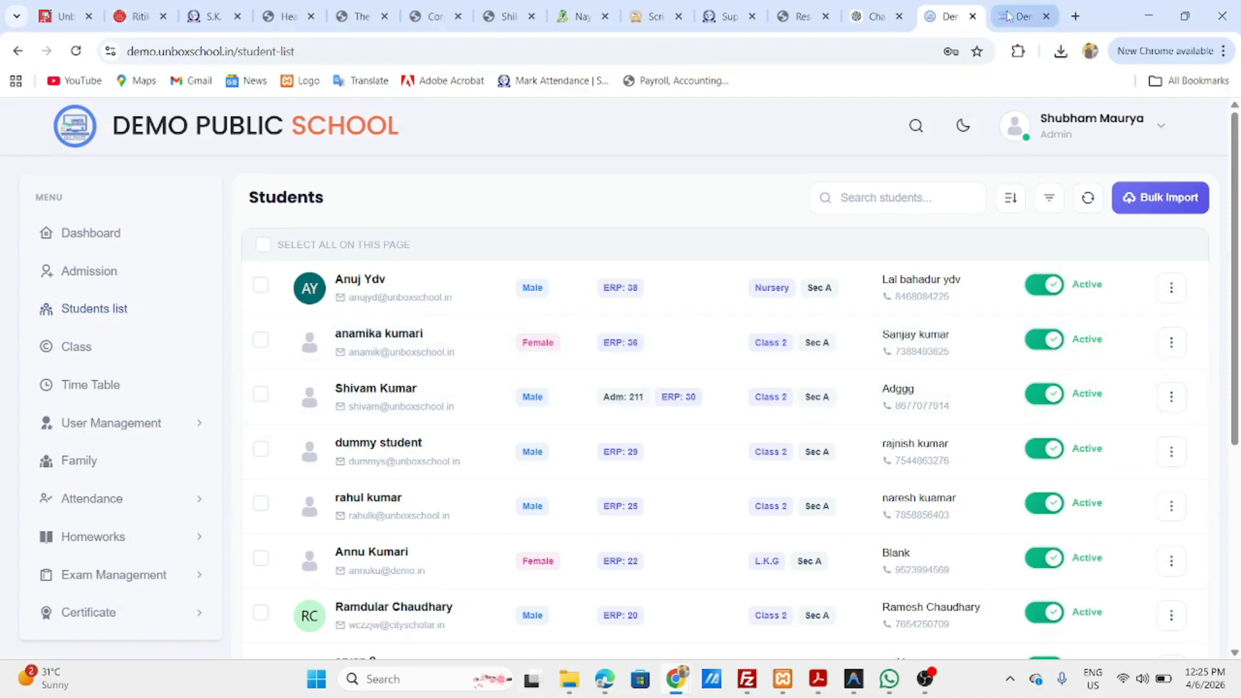
left_click(1022, 16)
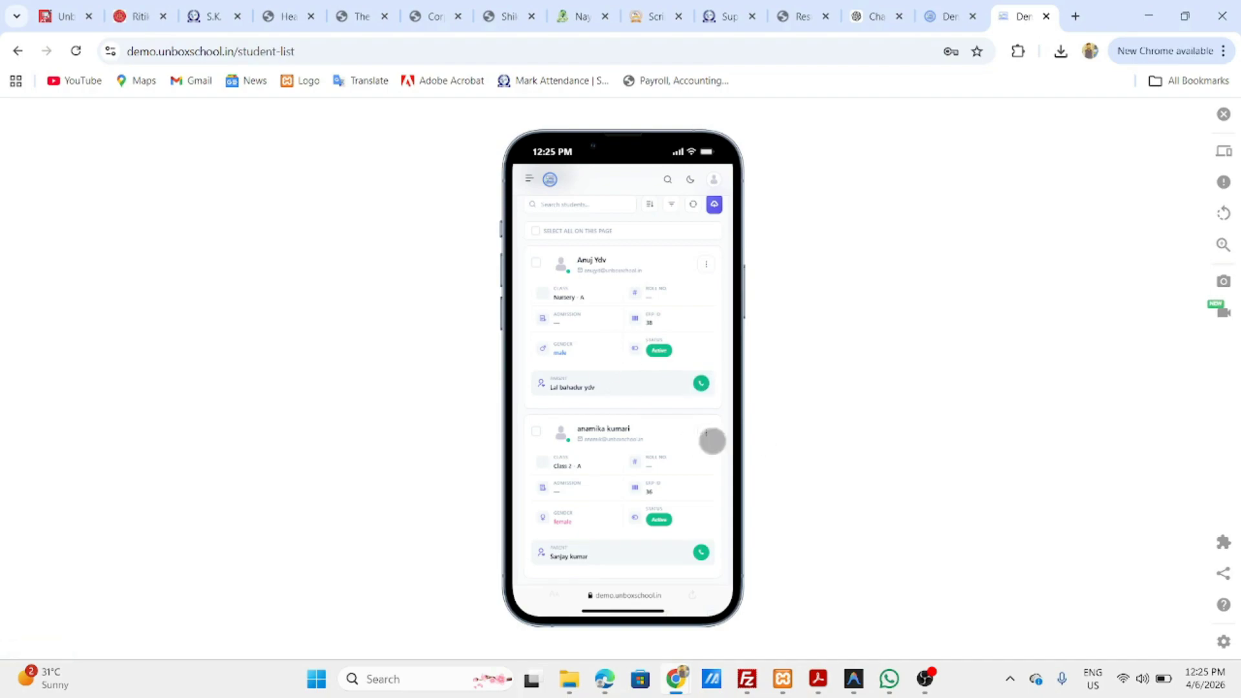
left_click(947, 19)
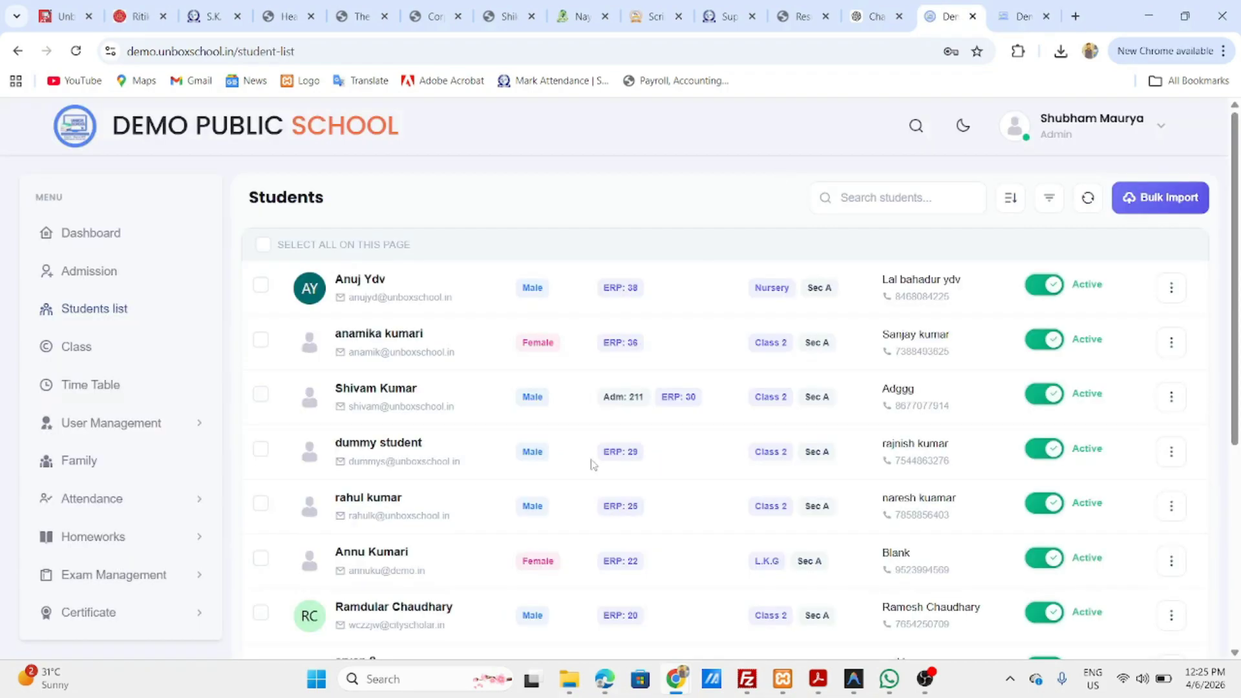
- View the school dashboard and open the Classes page
left_click(98, 237)
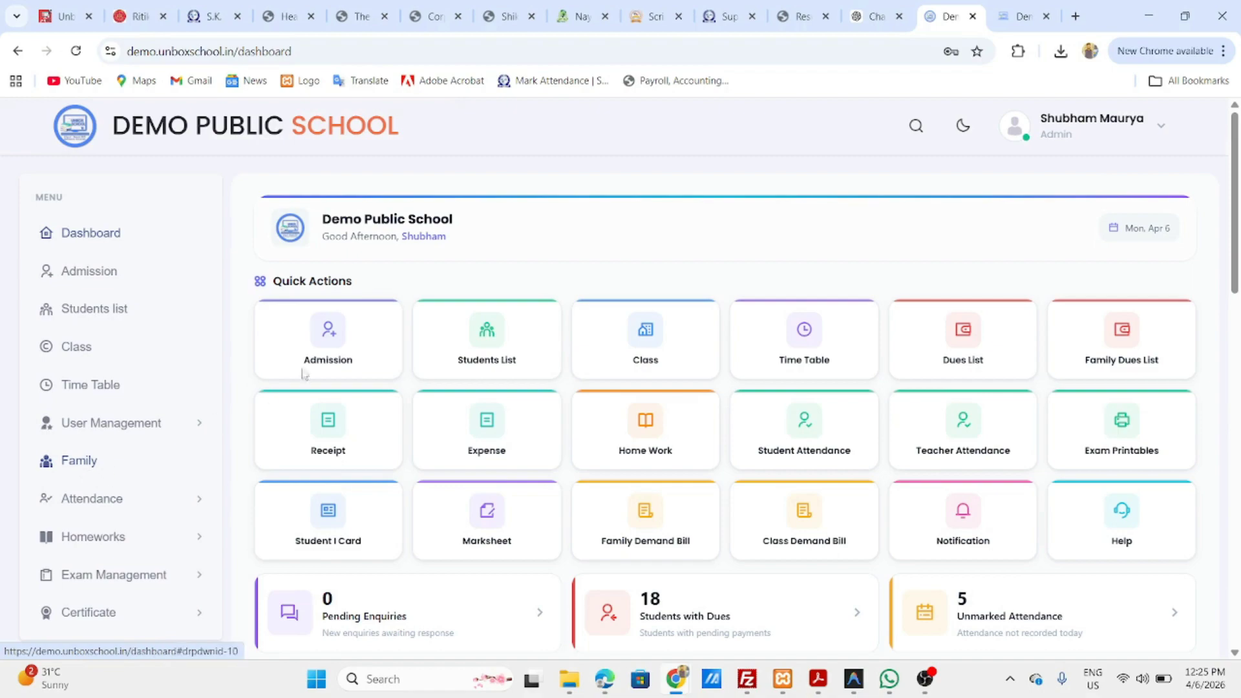
left_click(80, 360)
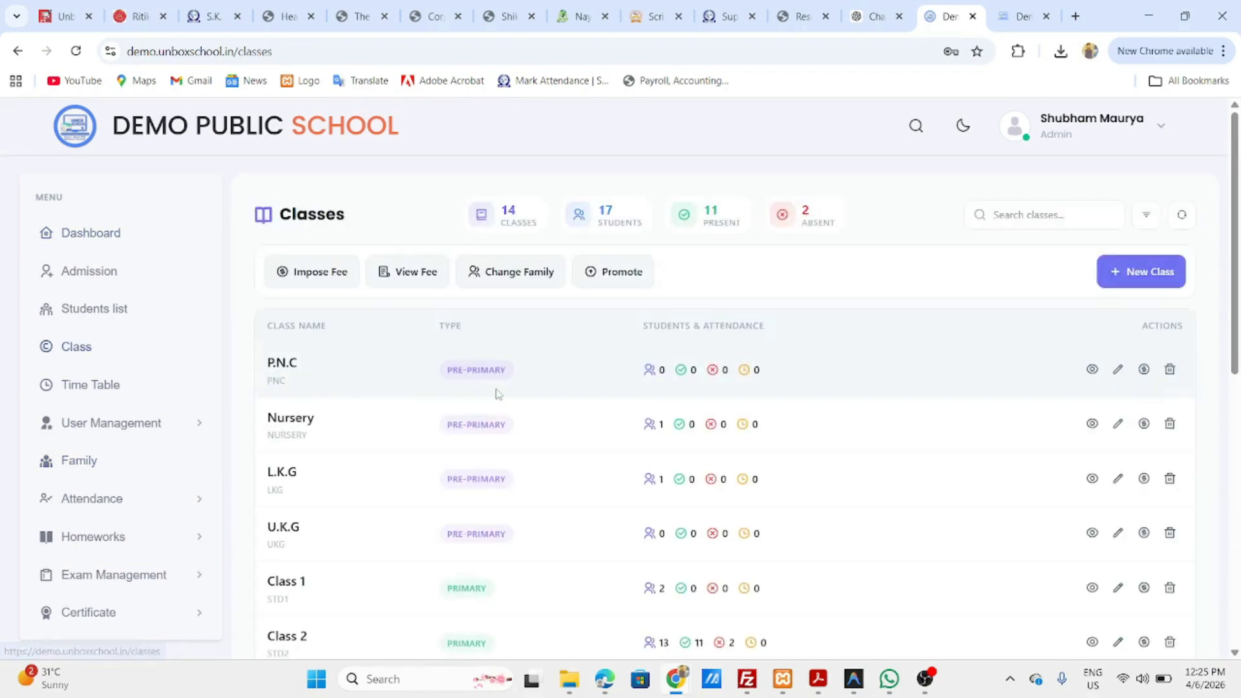
left_click(920, 126)
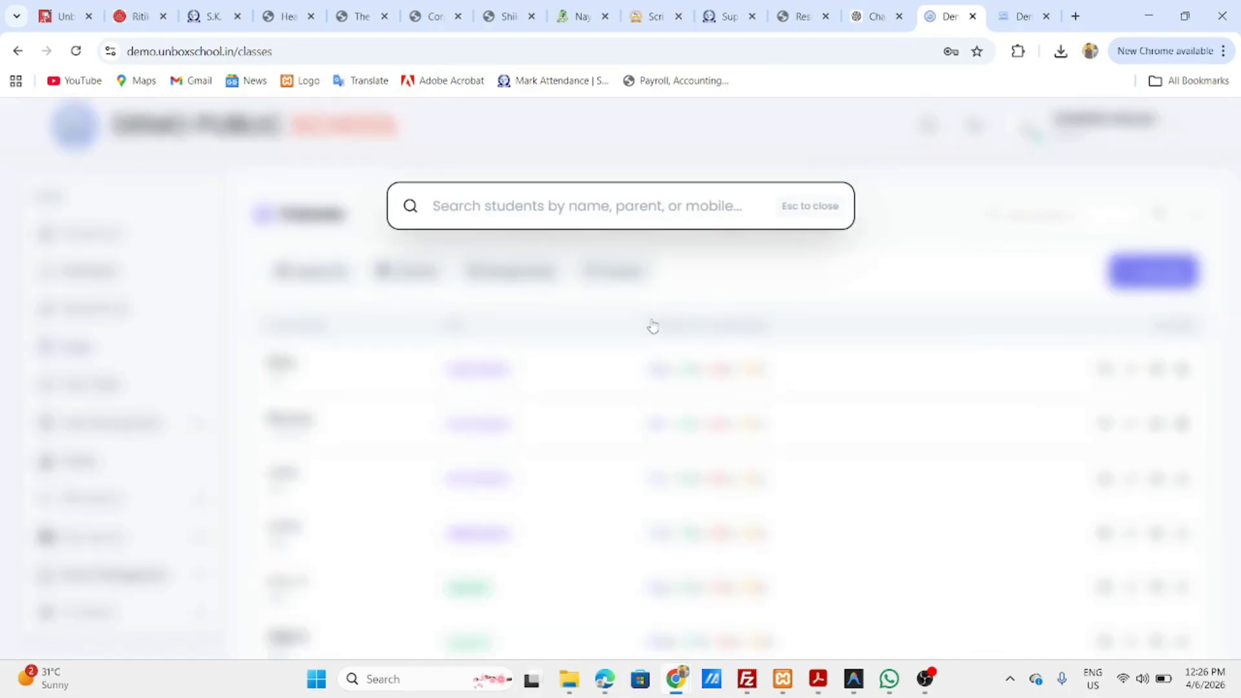
type("shub")
key("BackSpace")
key("BackSpace")
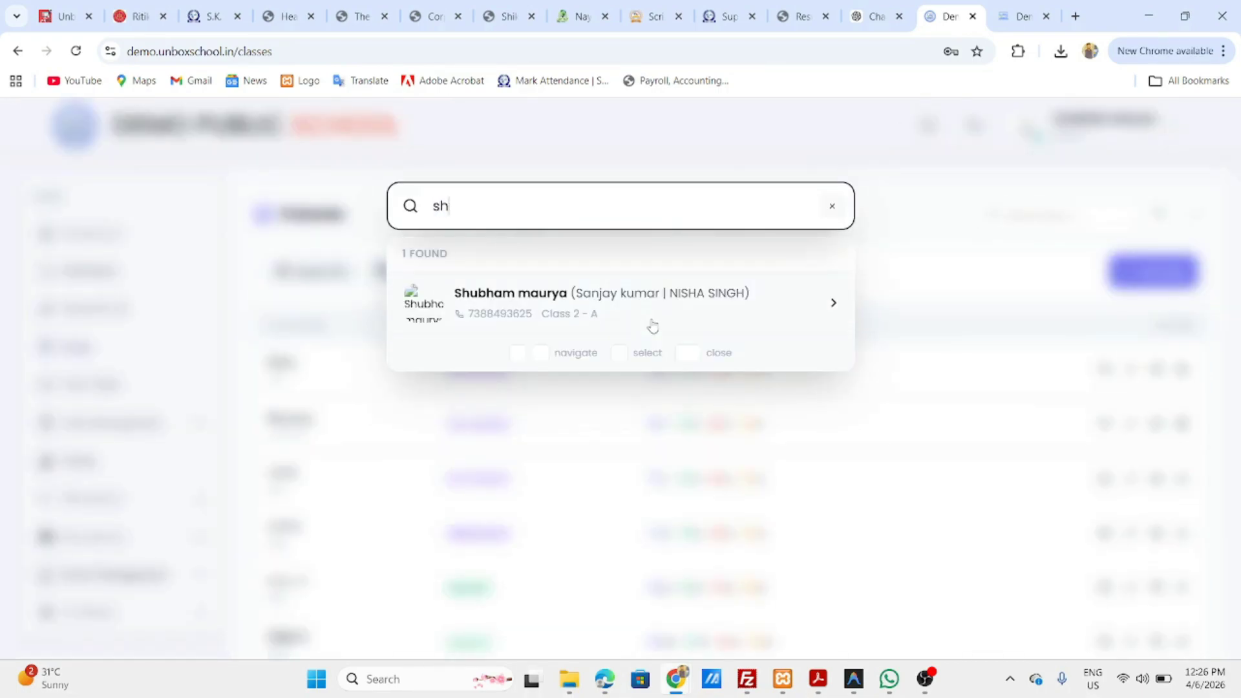
key("BackSpace")
key("BackSpace")
key("Escape")
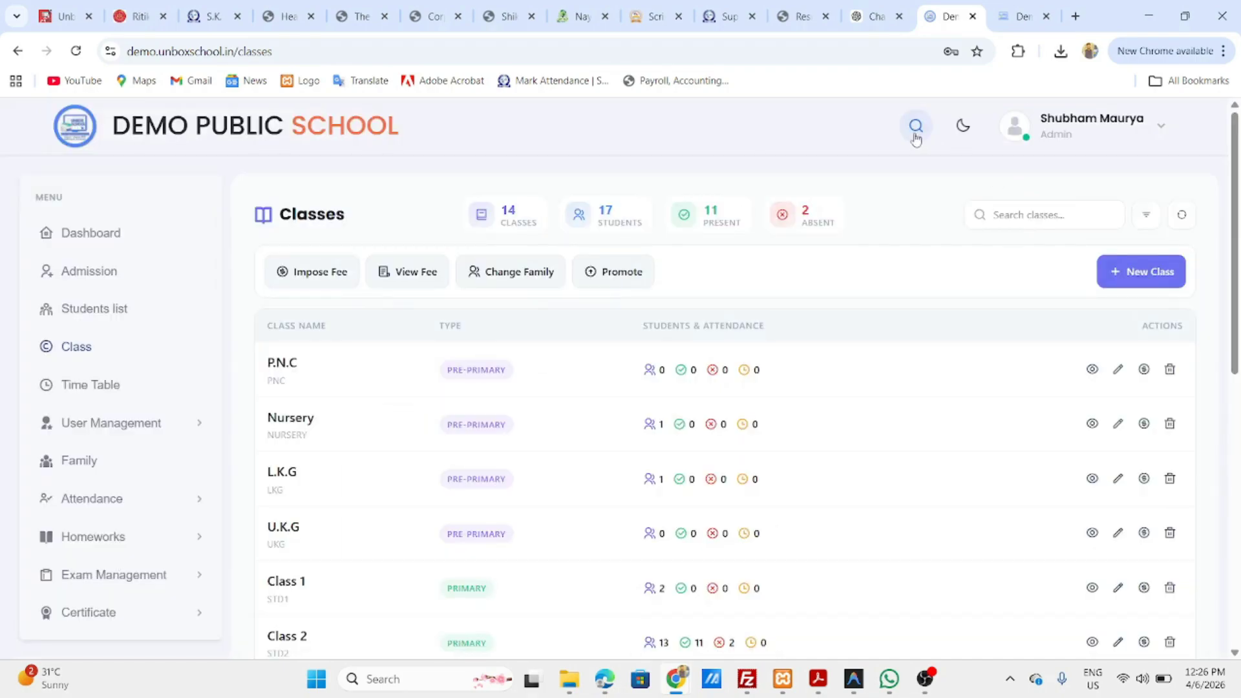
- Search the students by the first letters of the Class 2 student's name and open the matching profile
left_click(916, 127)
type("sh")
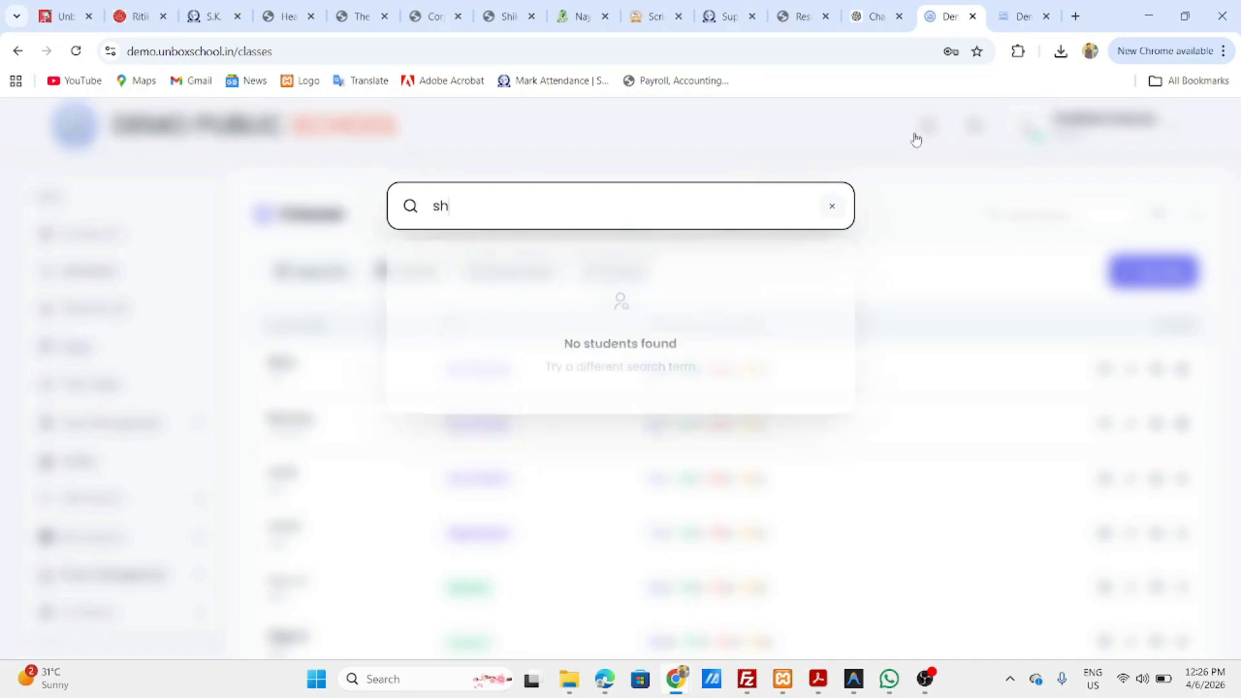
type("ub")
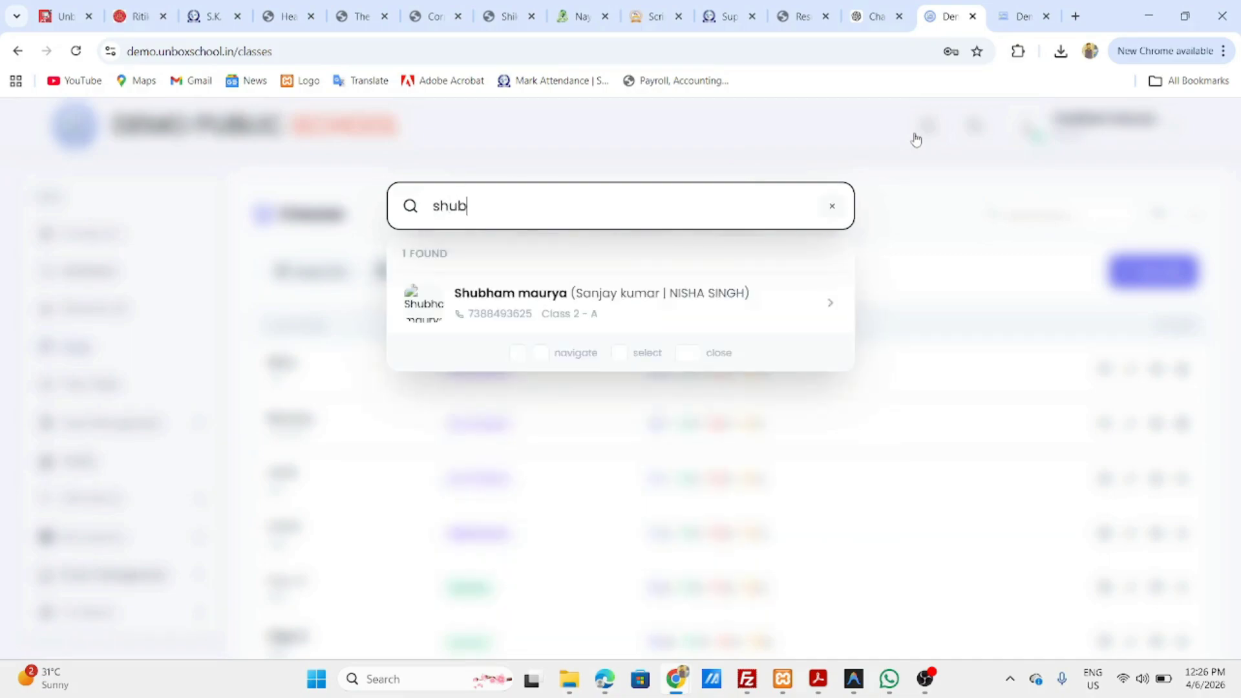
left_click(695, 316)
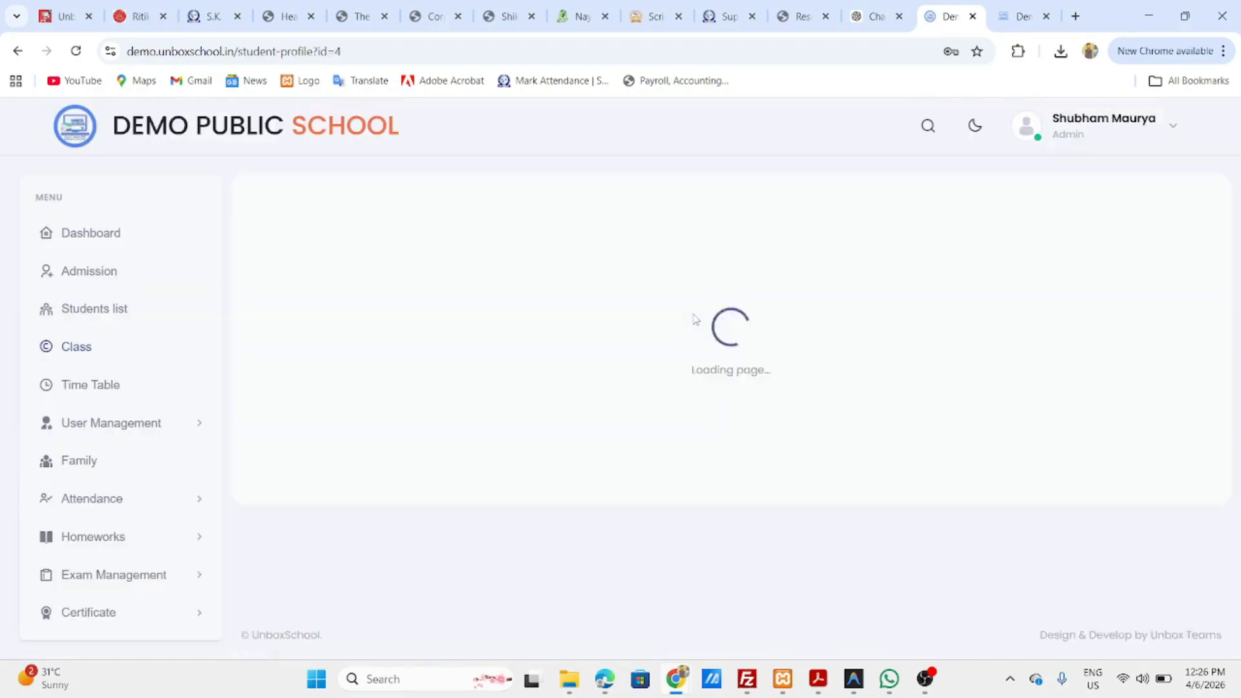
- Look through the student's Profile, Family, Courses and Attendance sections and return to the Overview
scroll(557, 396, "down", 1)
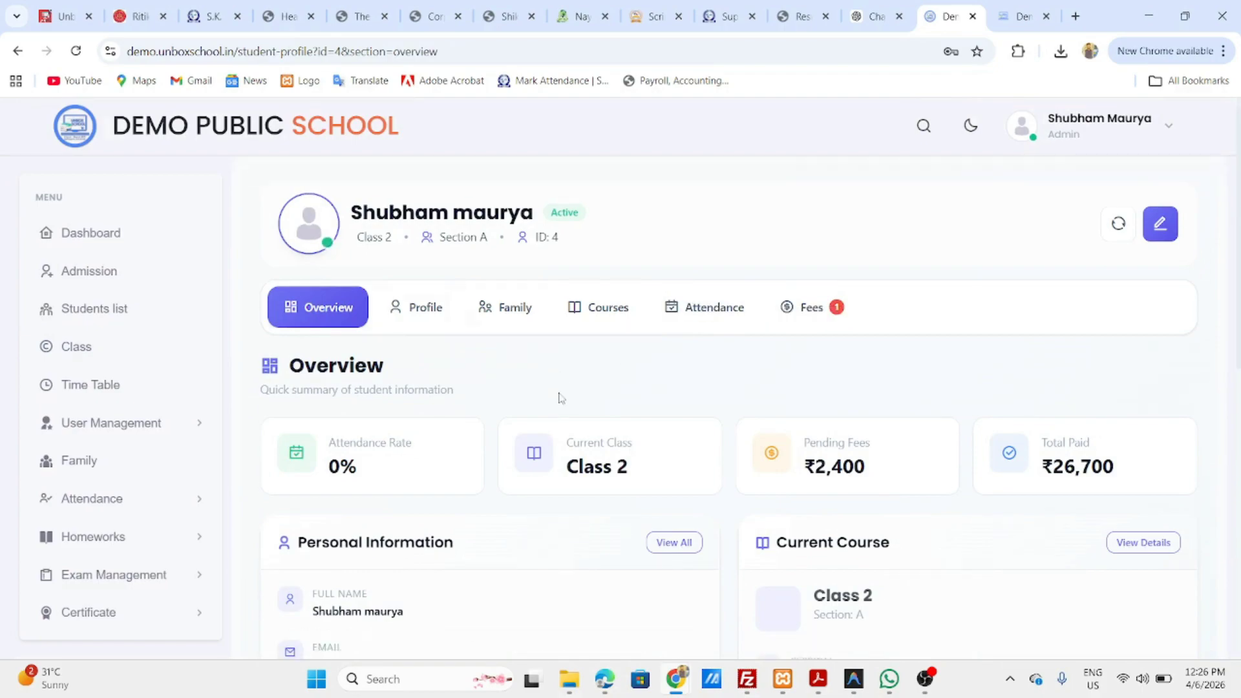
left_click(424, 291)
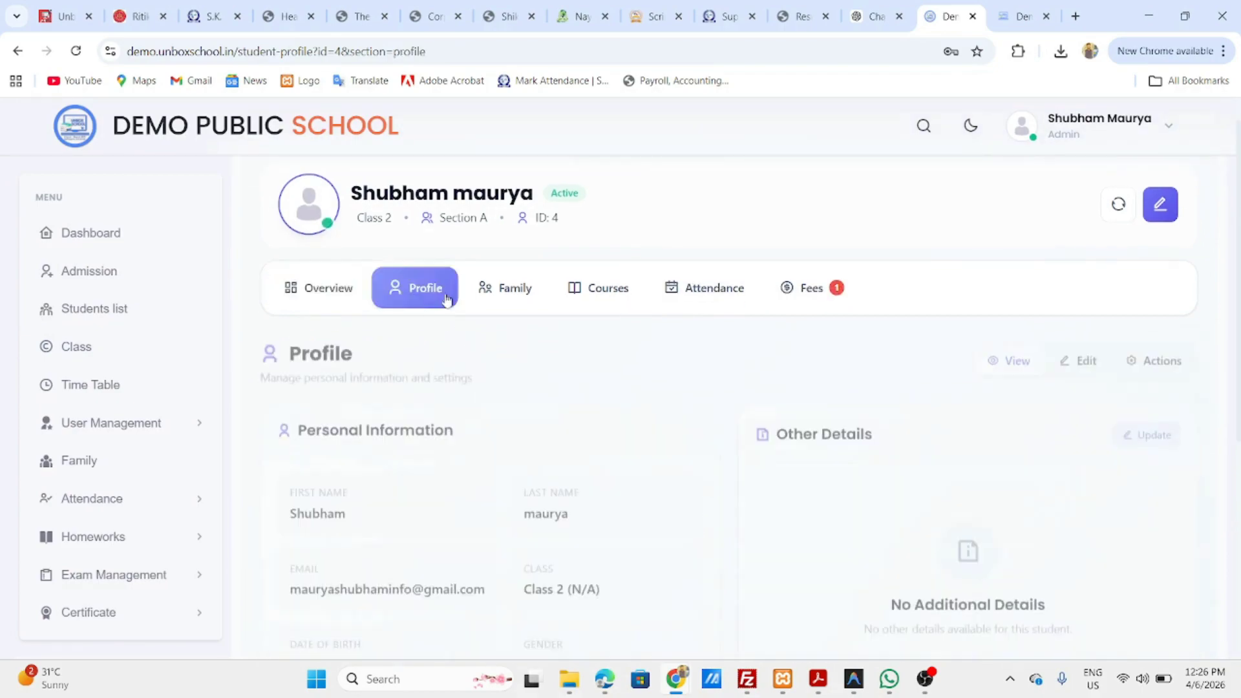
left_click(516, 291)
left_click(605, 291)
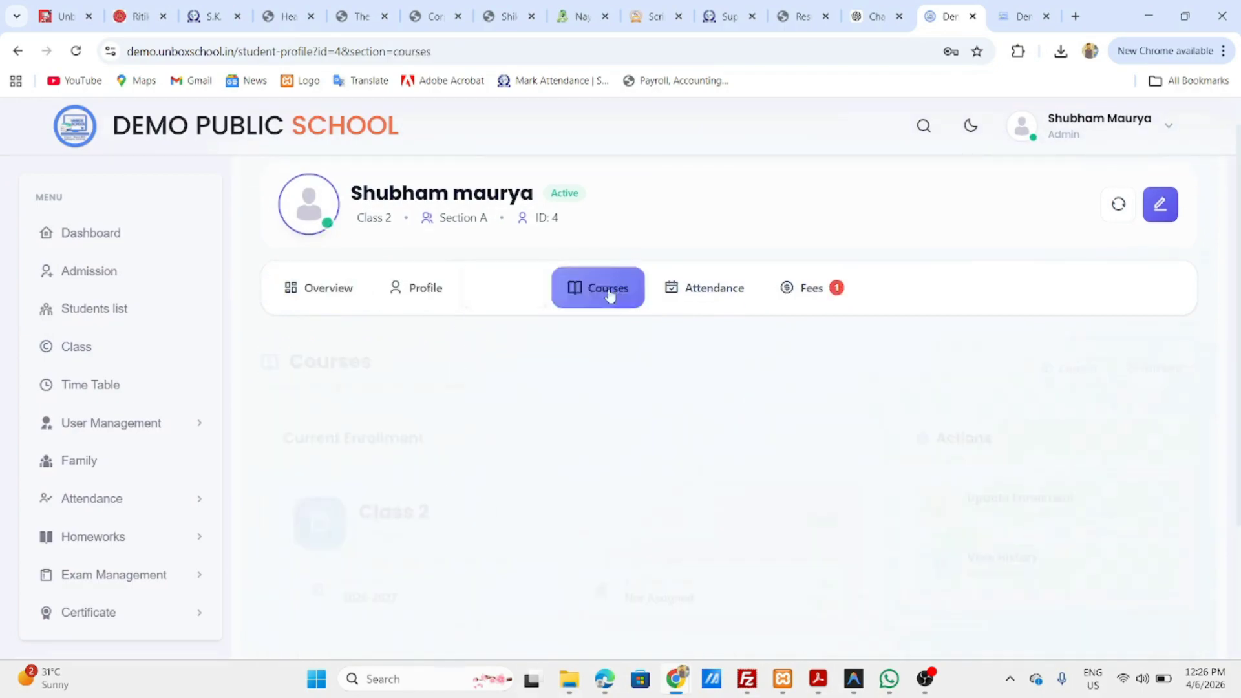
left_click(690, 295)
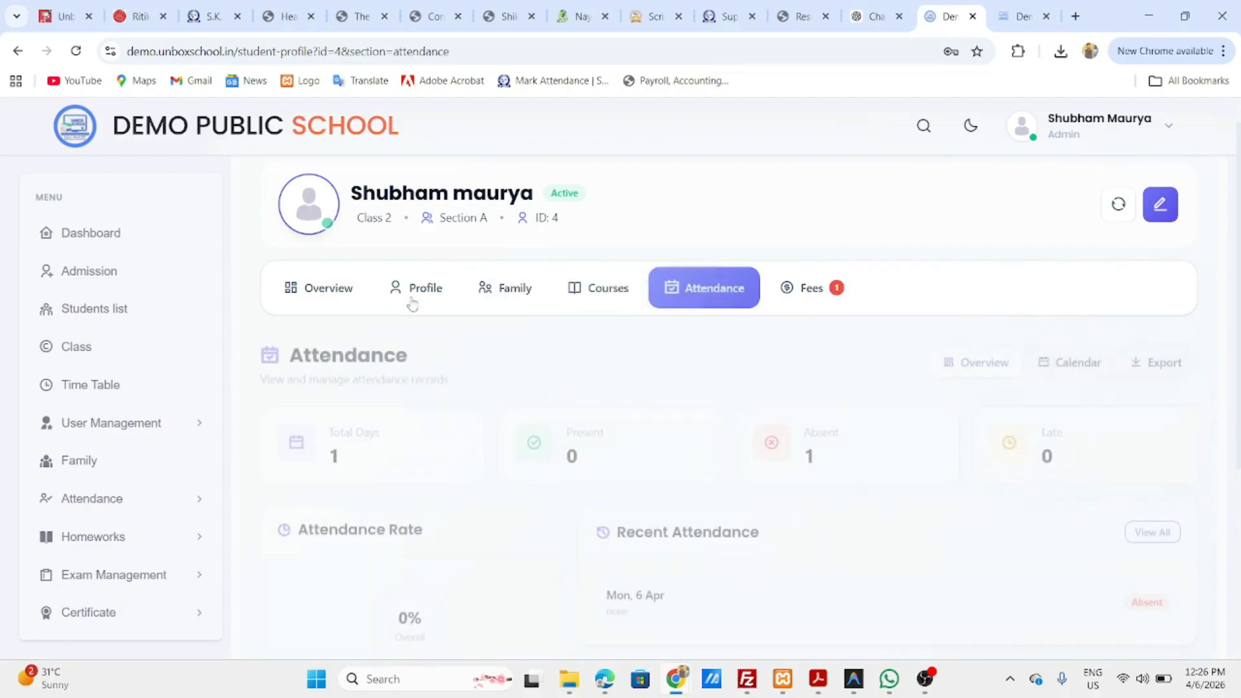
left_click(331, 297)
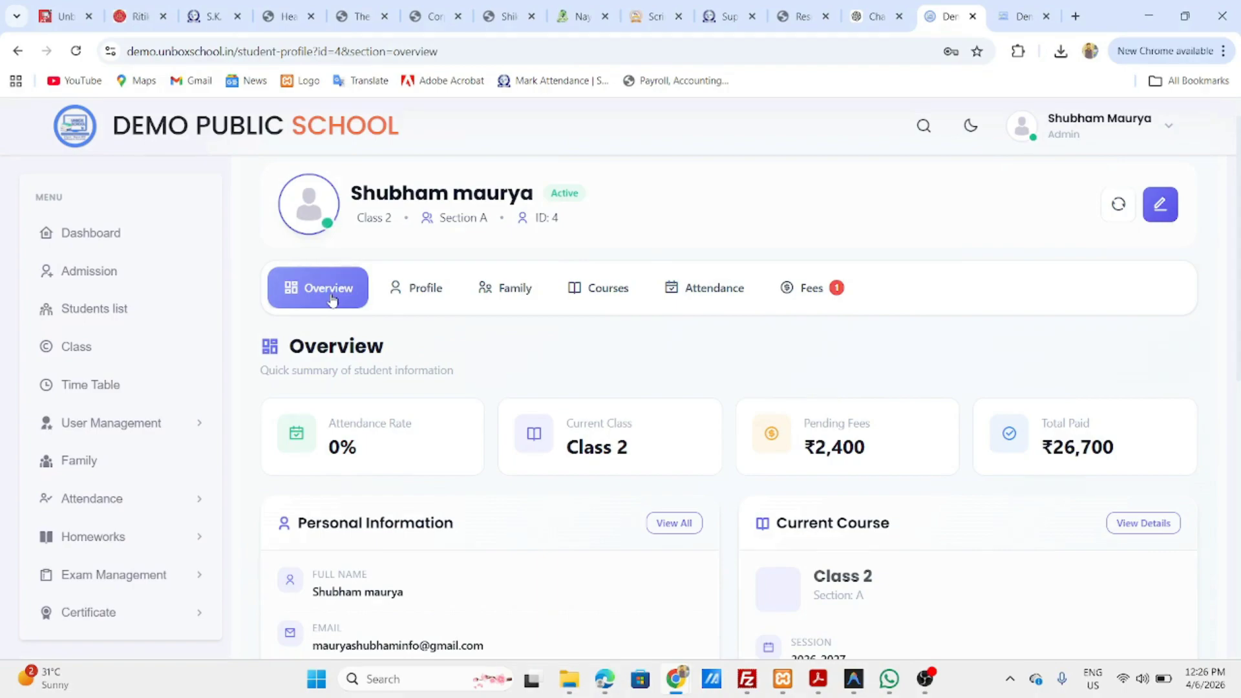
scroll(331, 299, "up", 1)
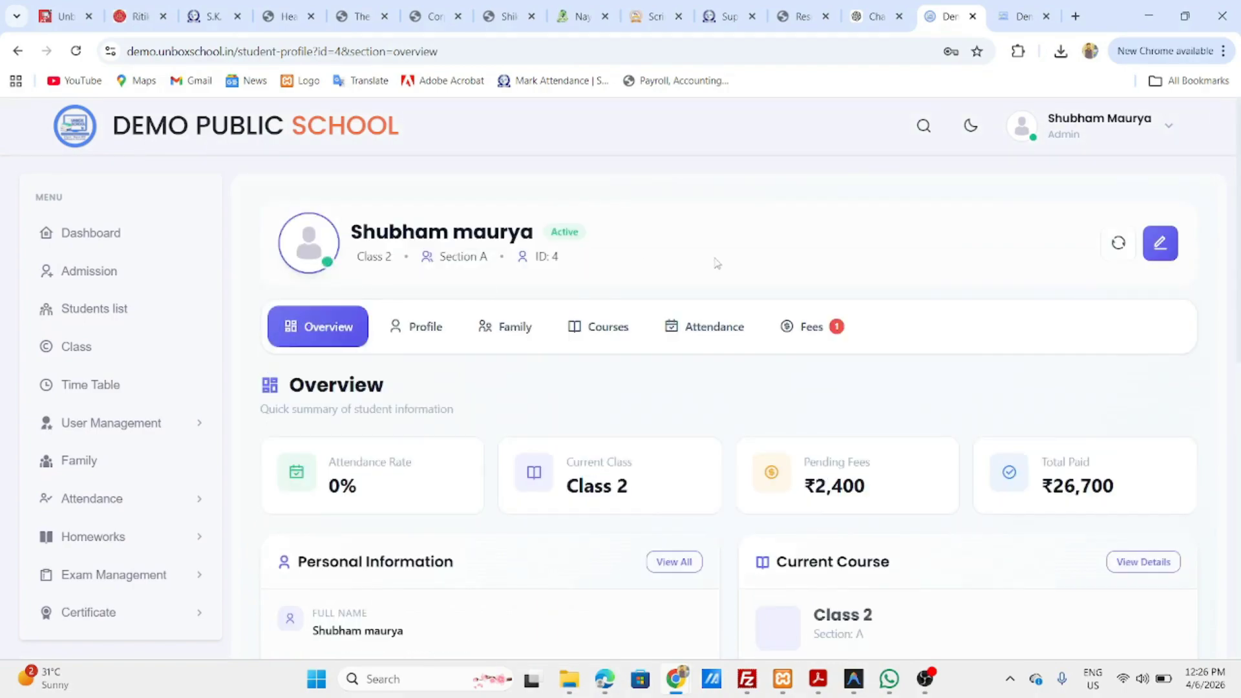